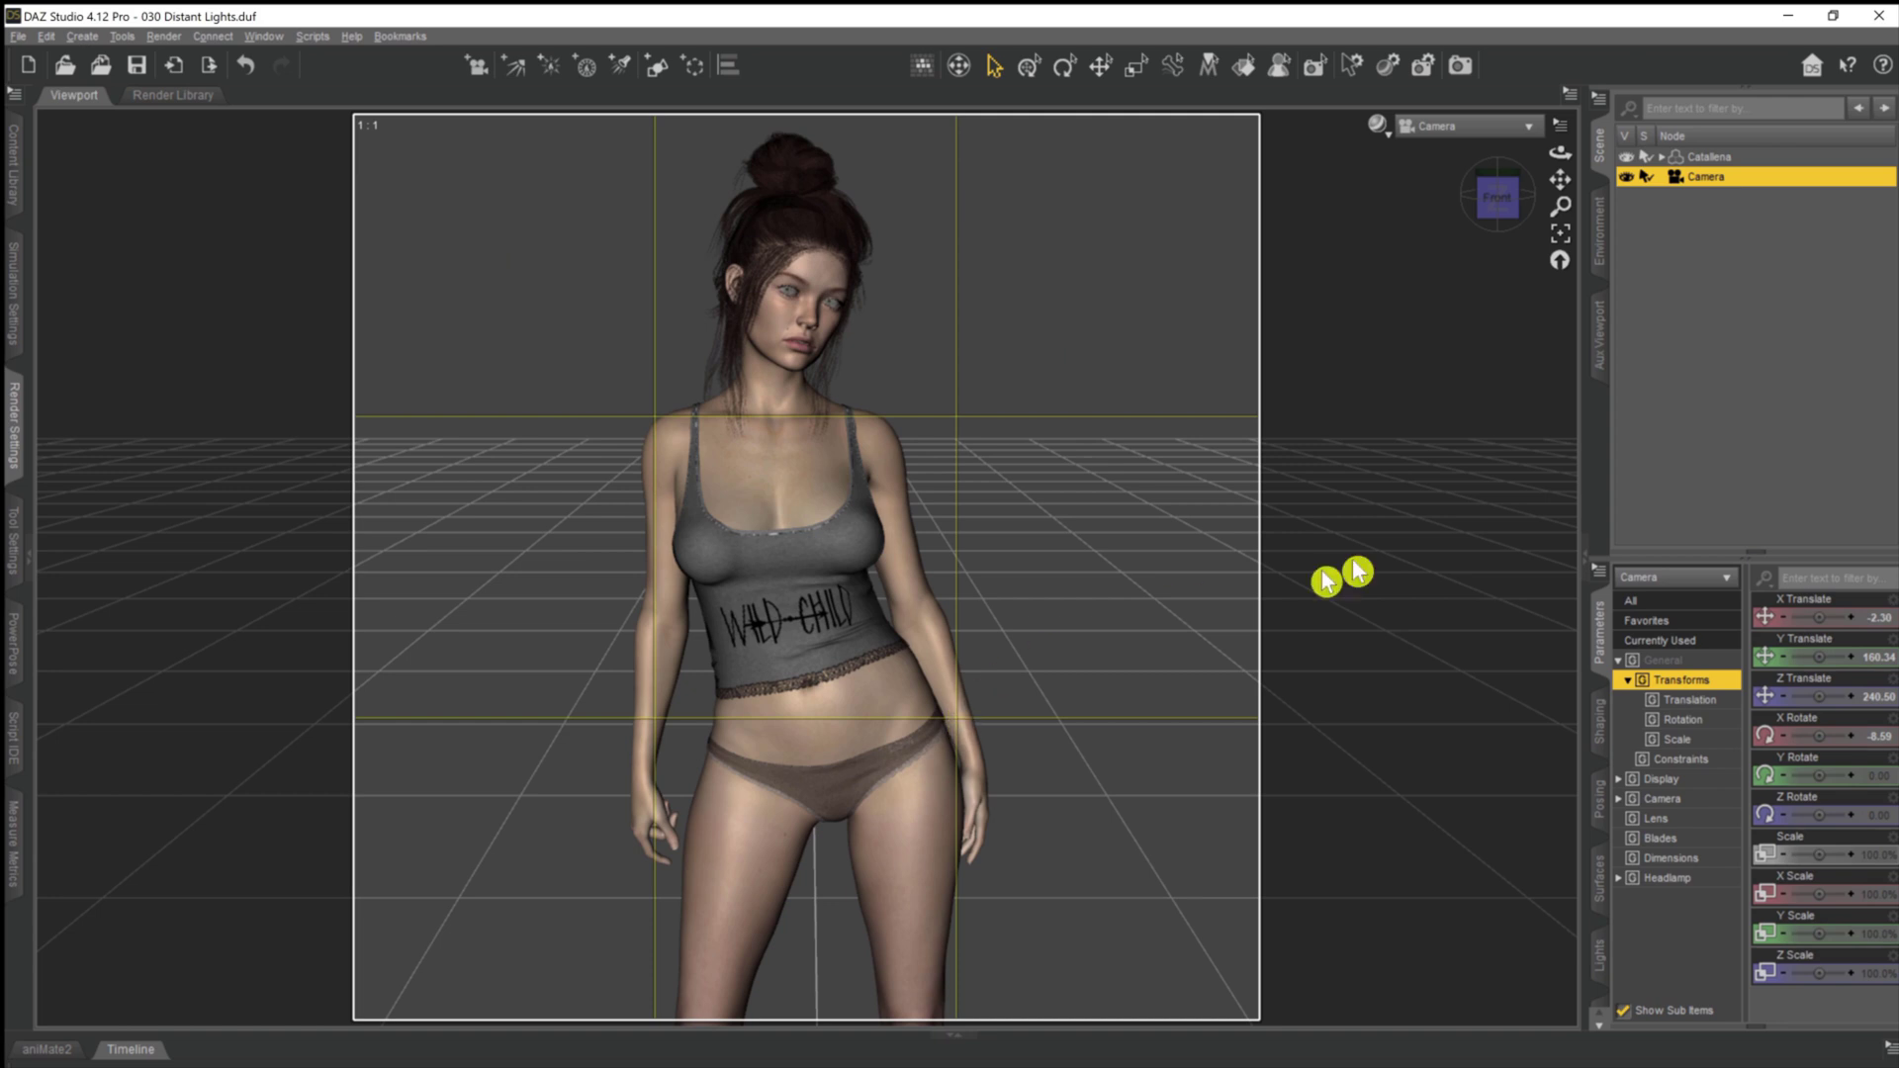
# Preview the scene in Iray, then return the viewport to the textured preview
pyautogui.click(1374, 137)
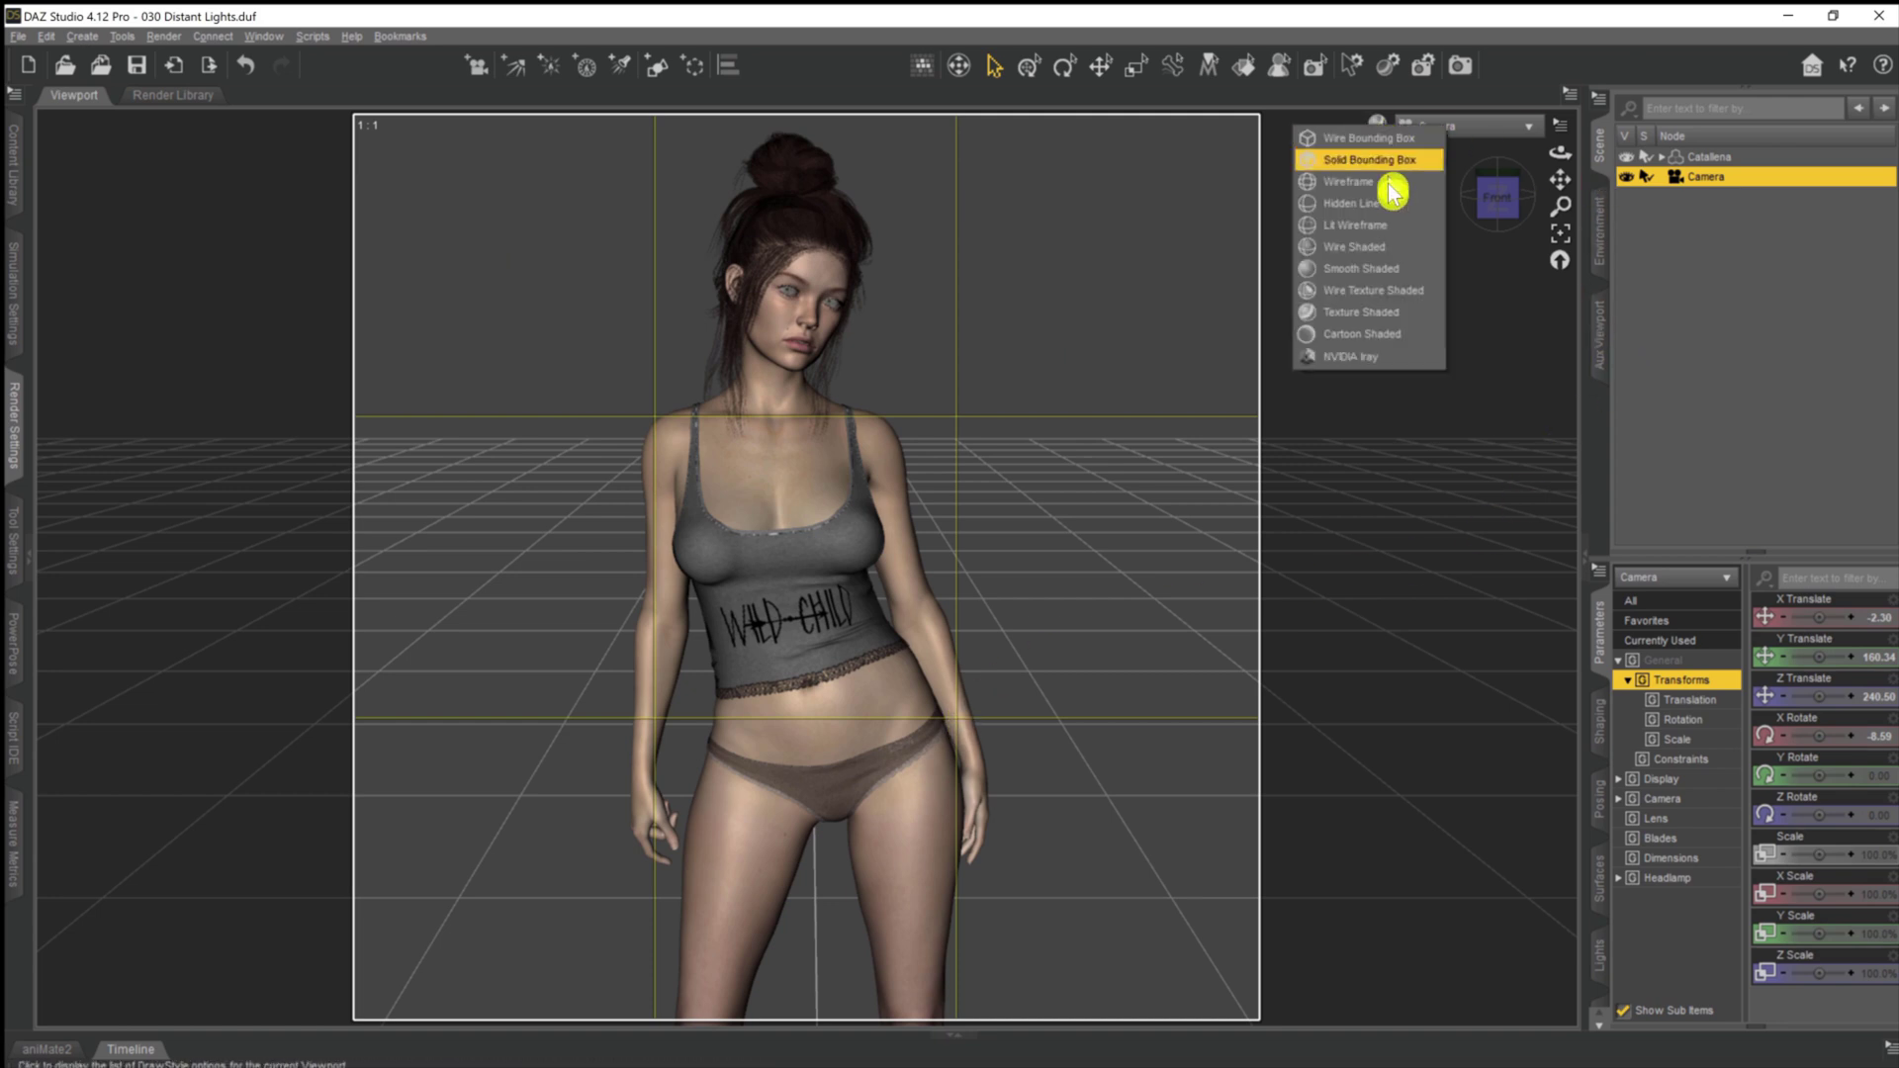
pyautogui.click(1353, 346)
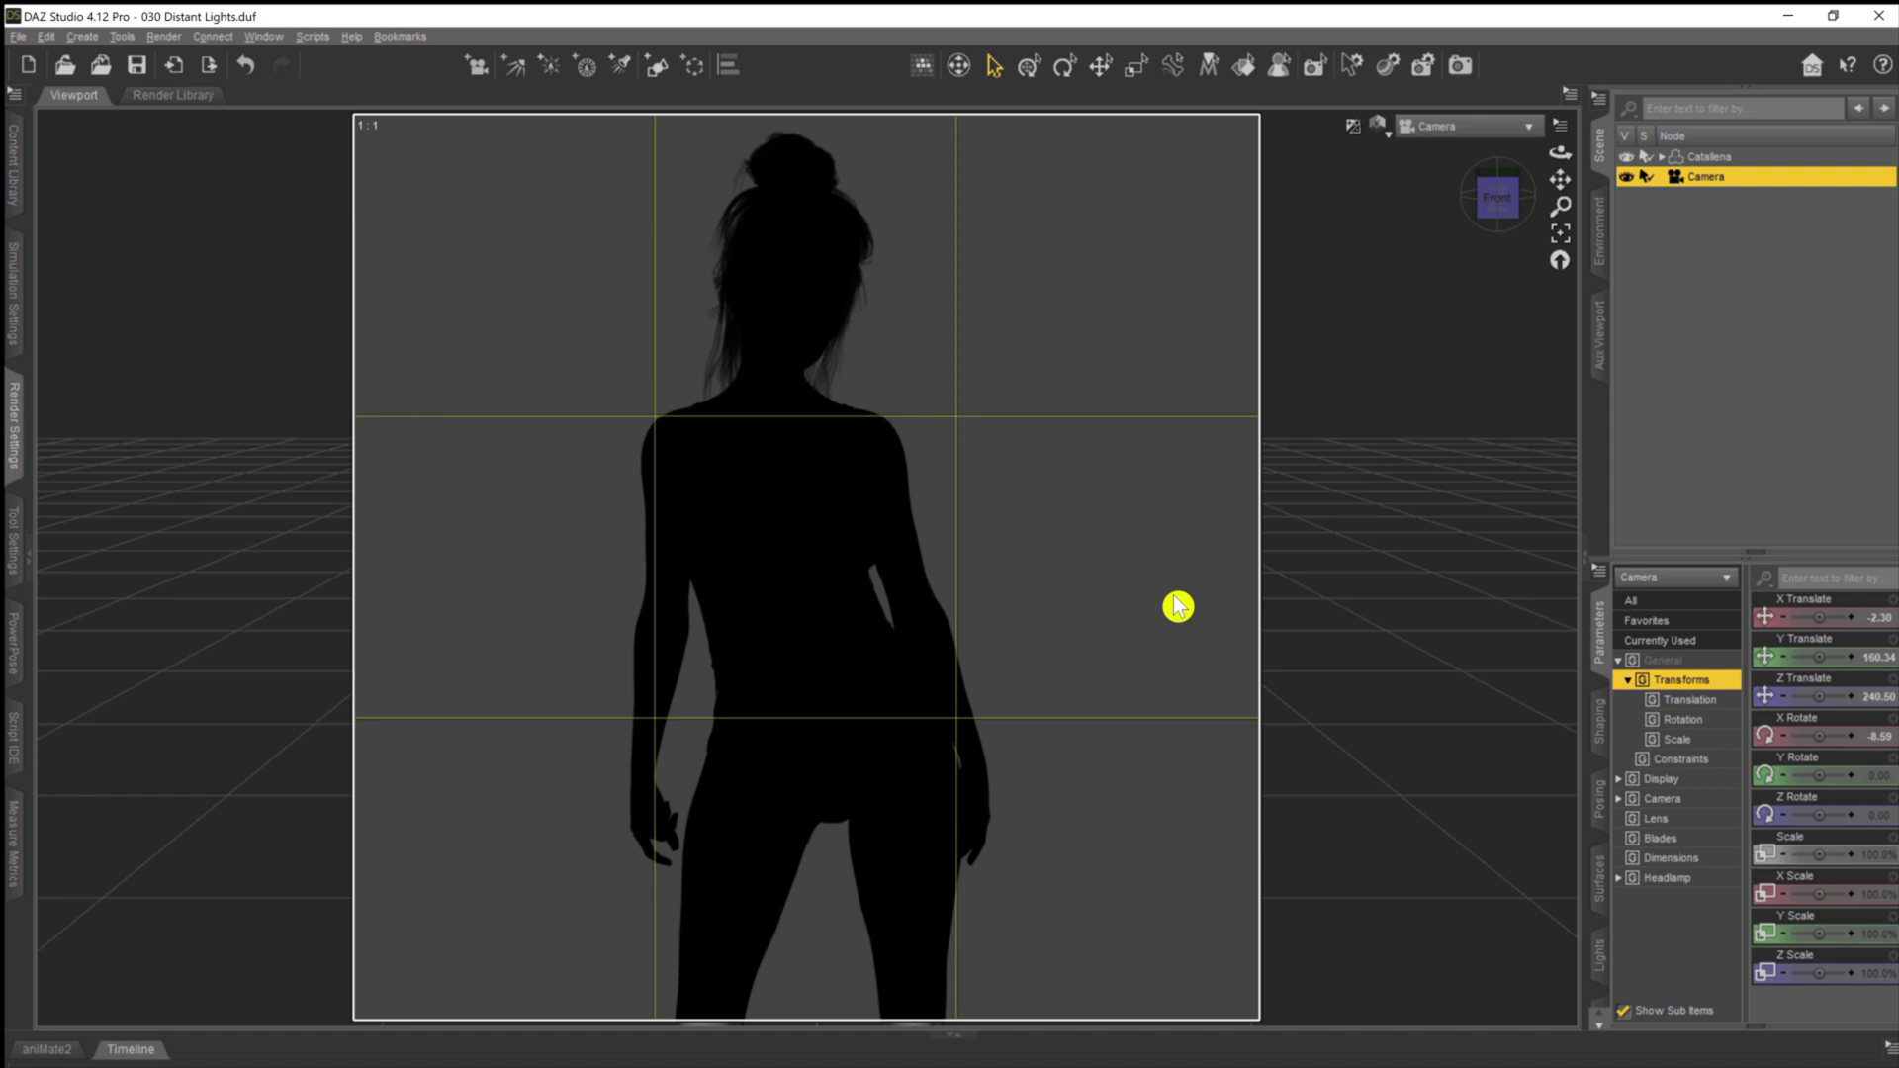
pyautogui.click(1384, 128)
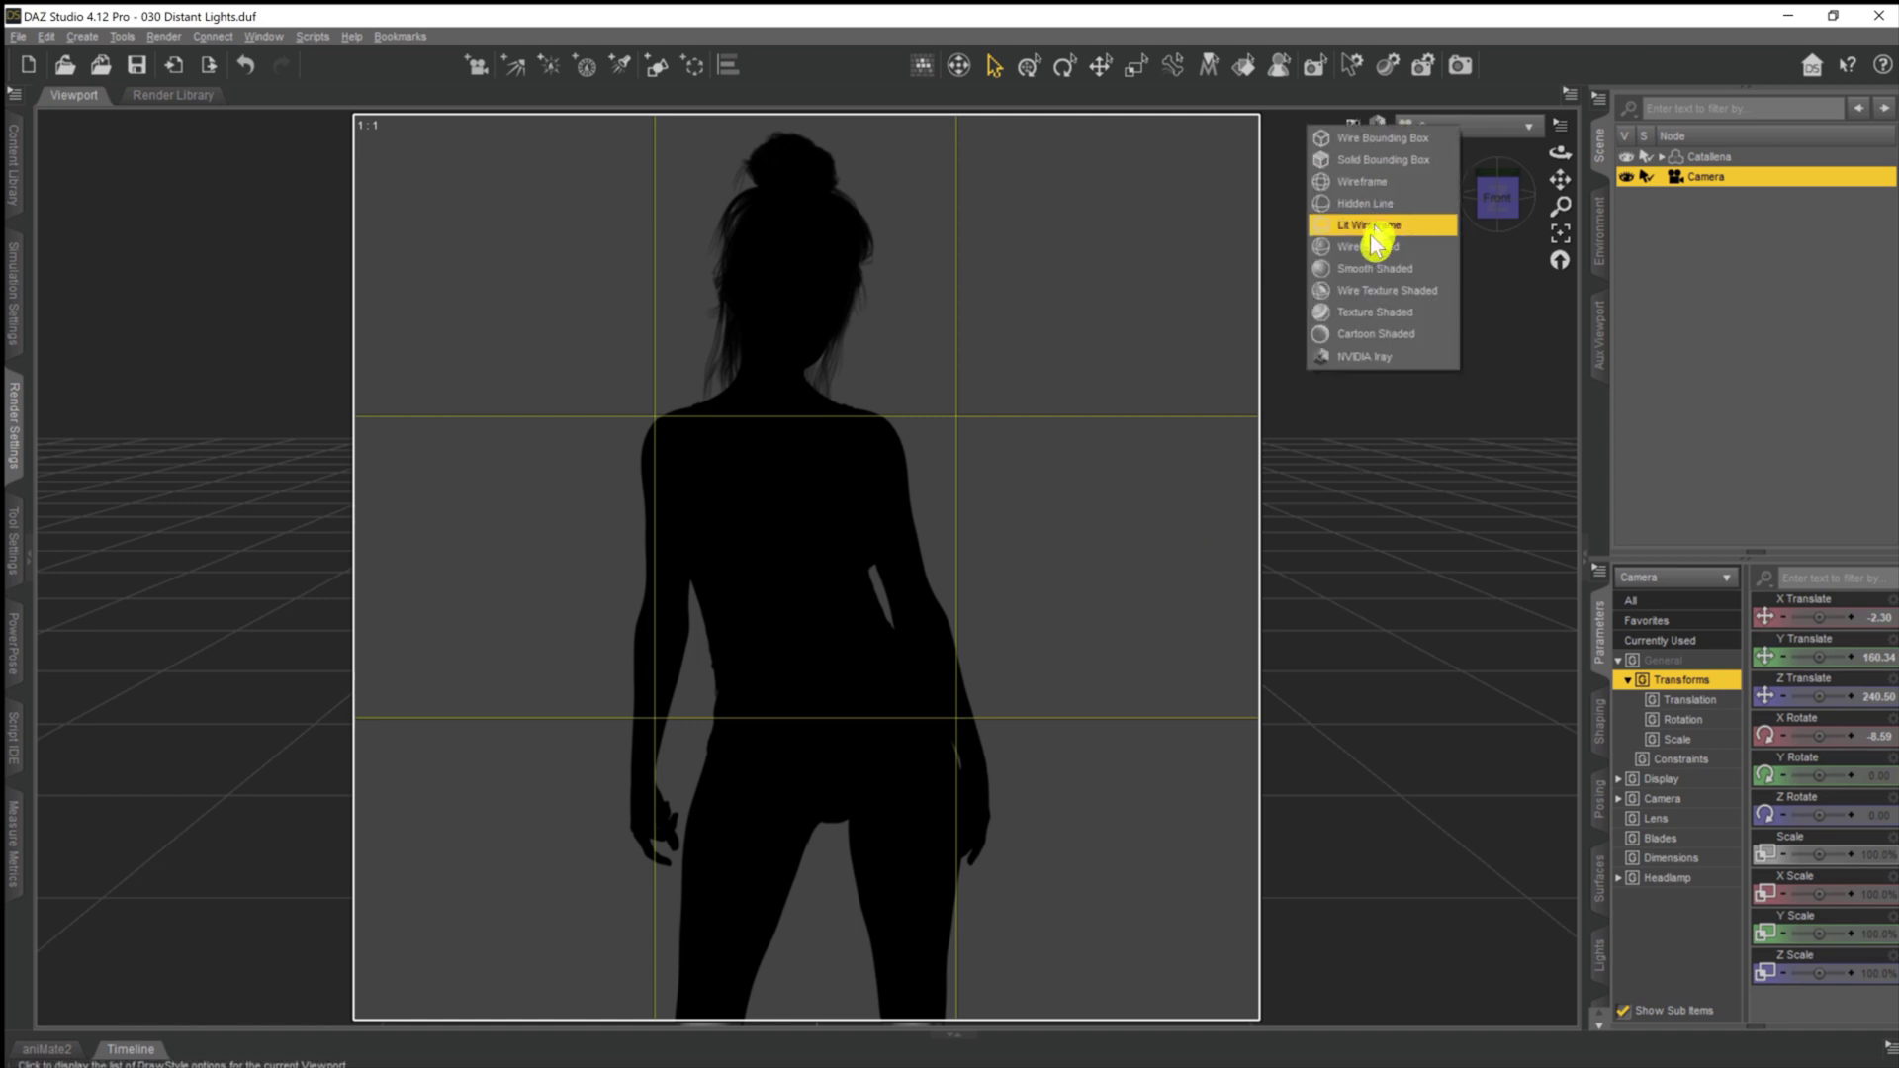
pyautogui.click(1360, 310)
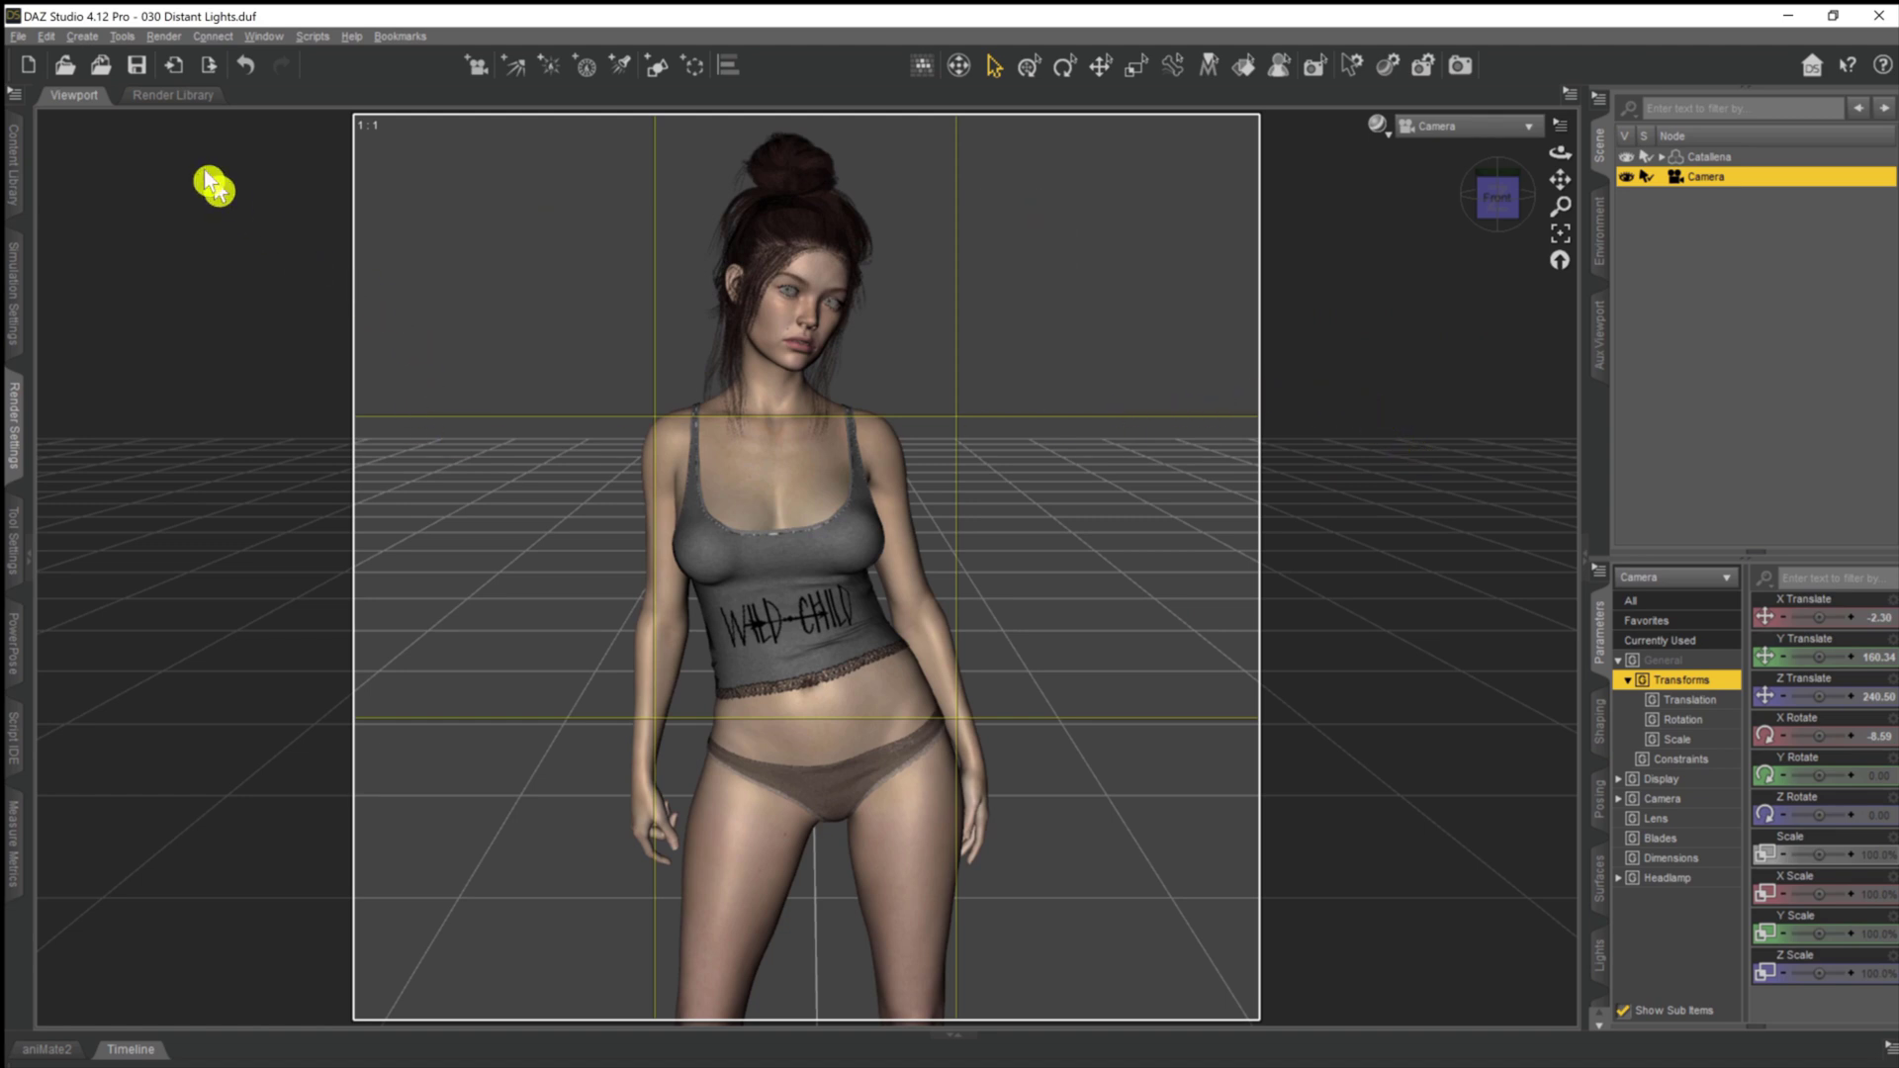
# Create a default distant light placed at the active viewport's camera position
pyautogui.click(89, 37)
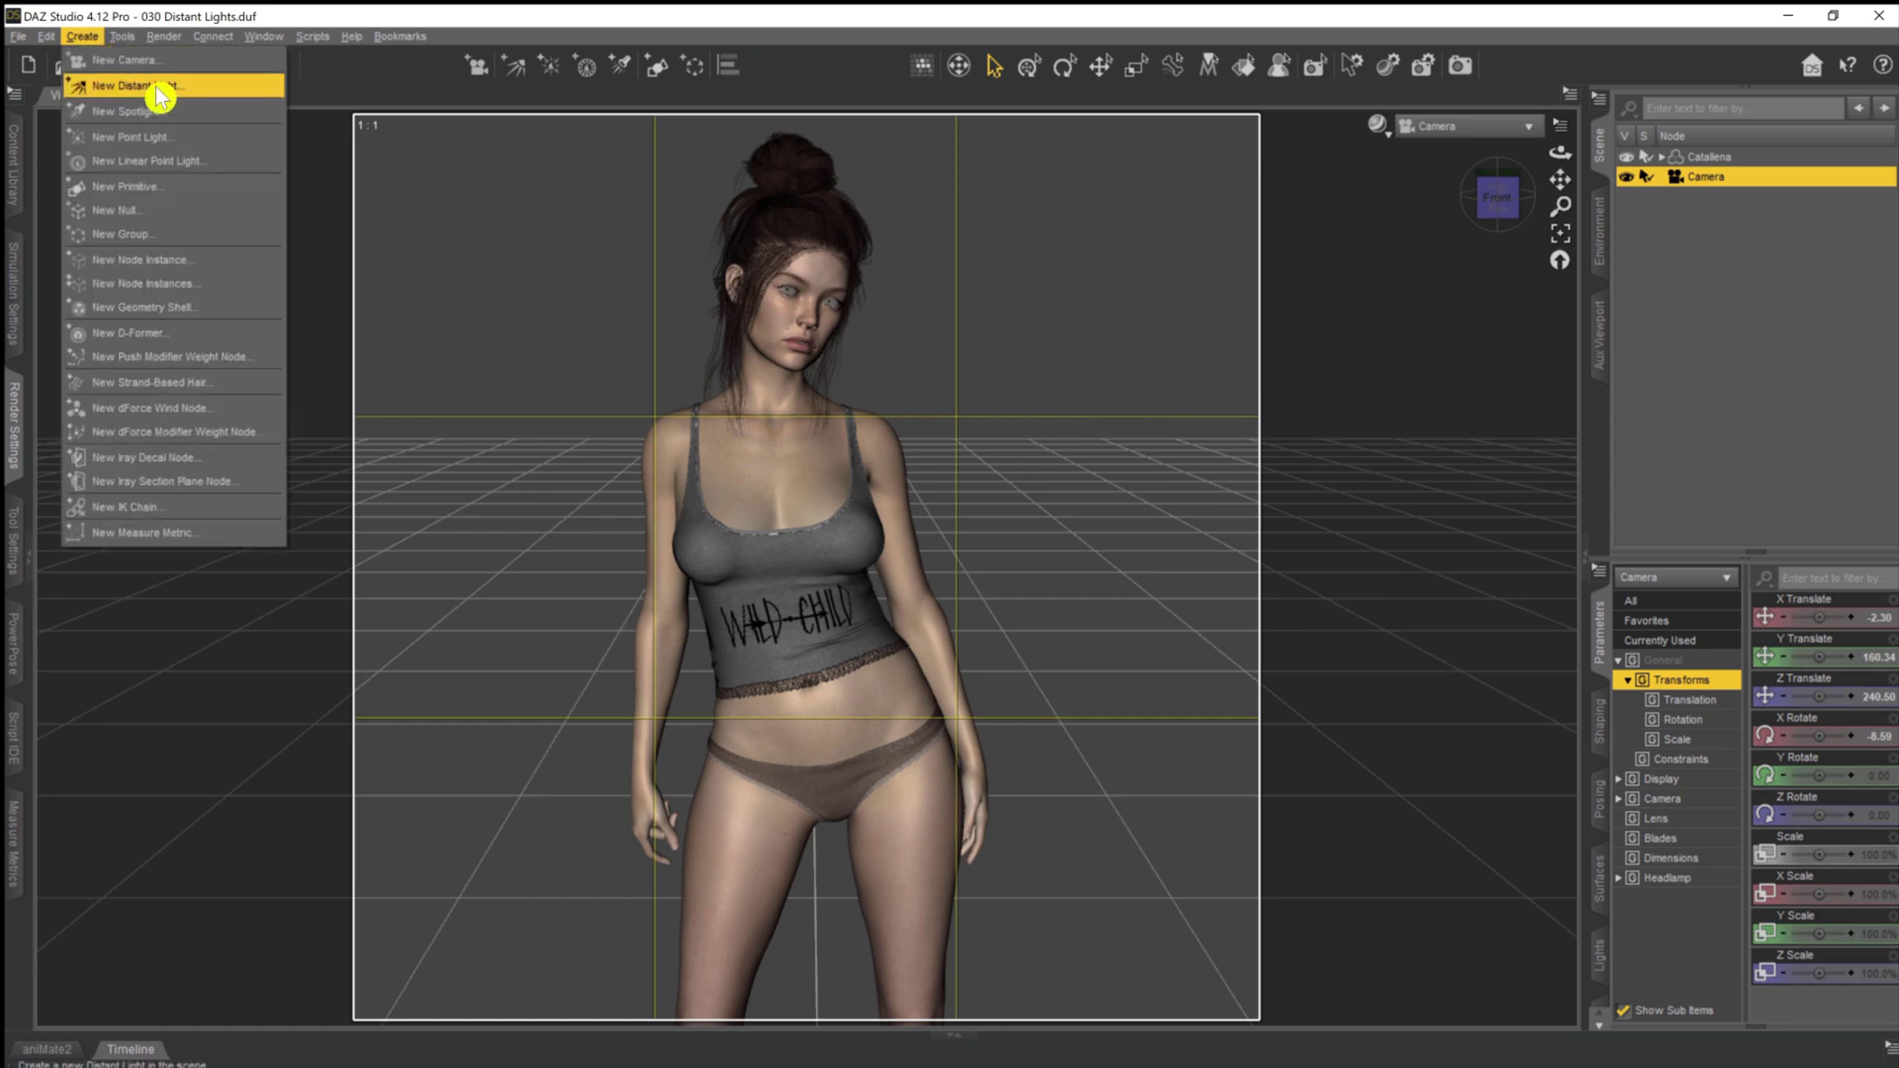
pyautogui.click(206, 91)
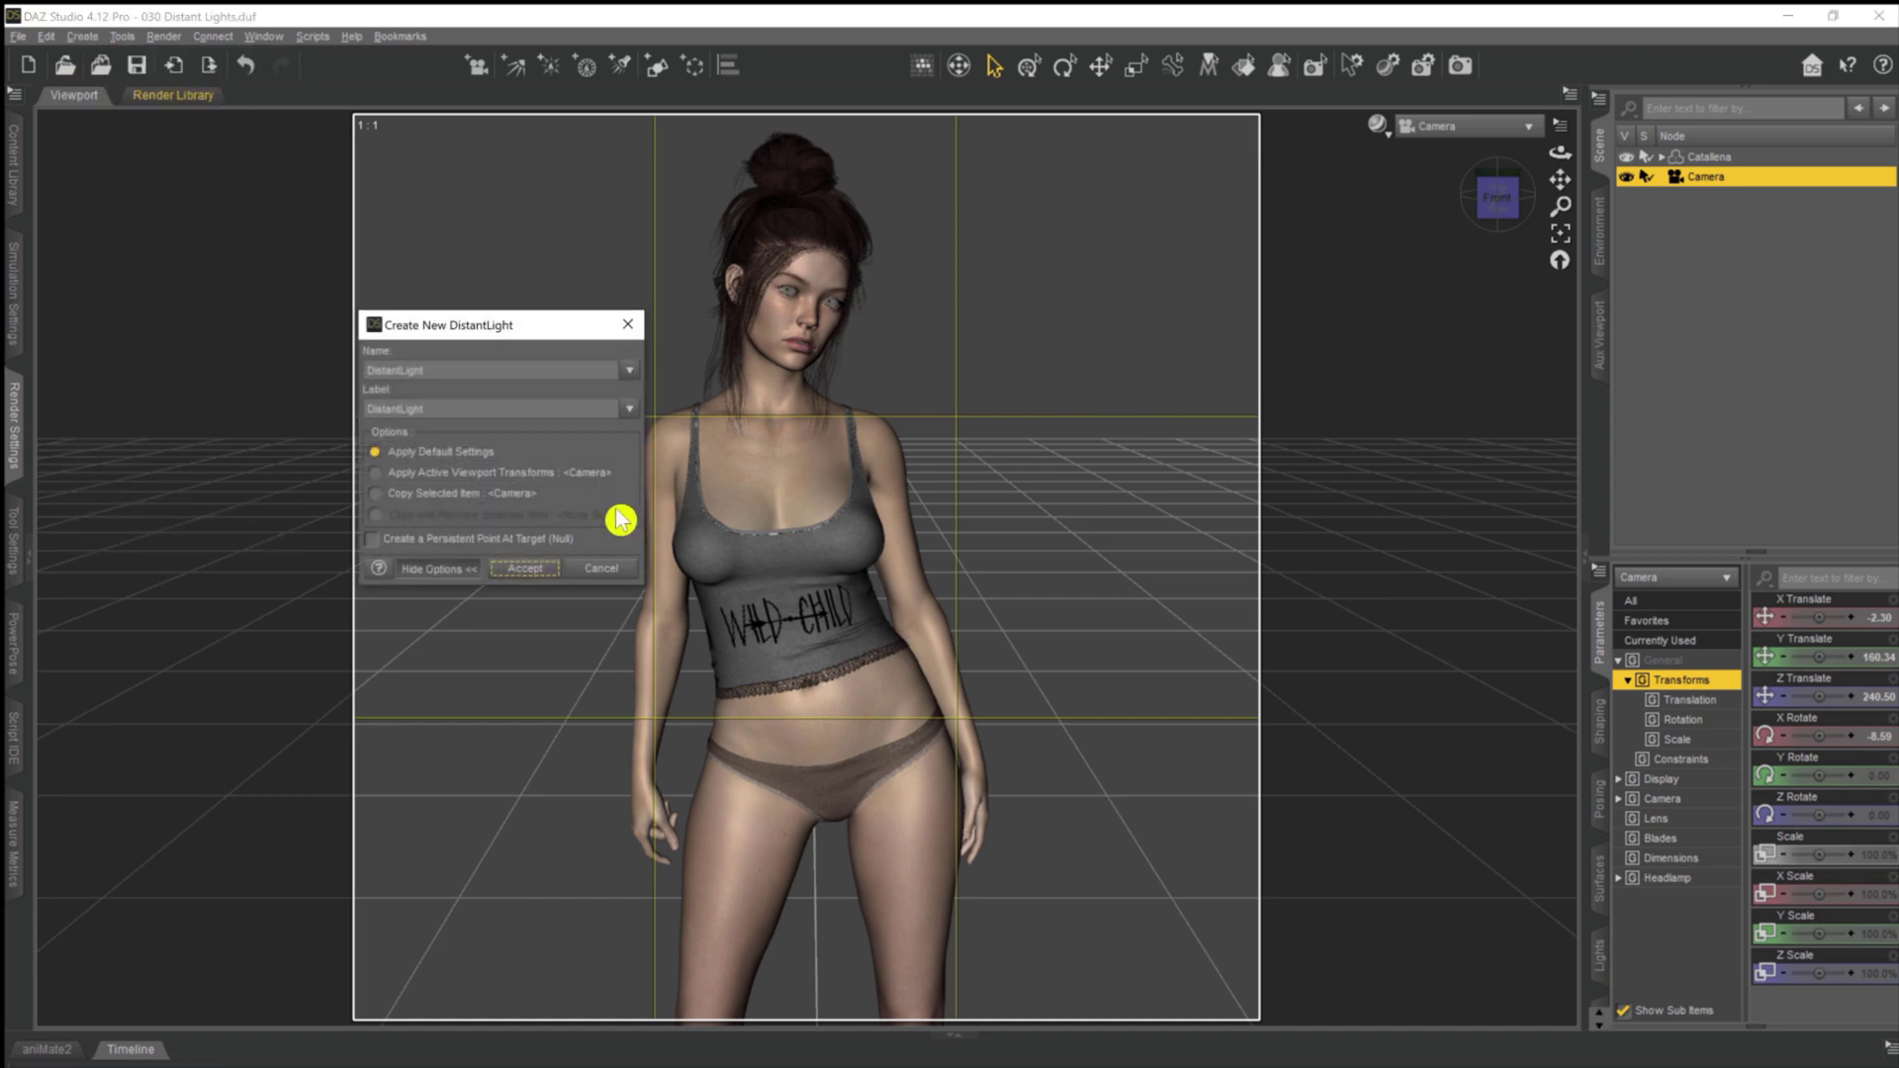
pyautogui.click(457, 451)
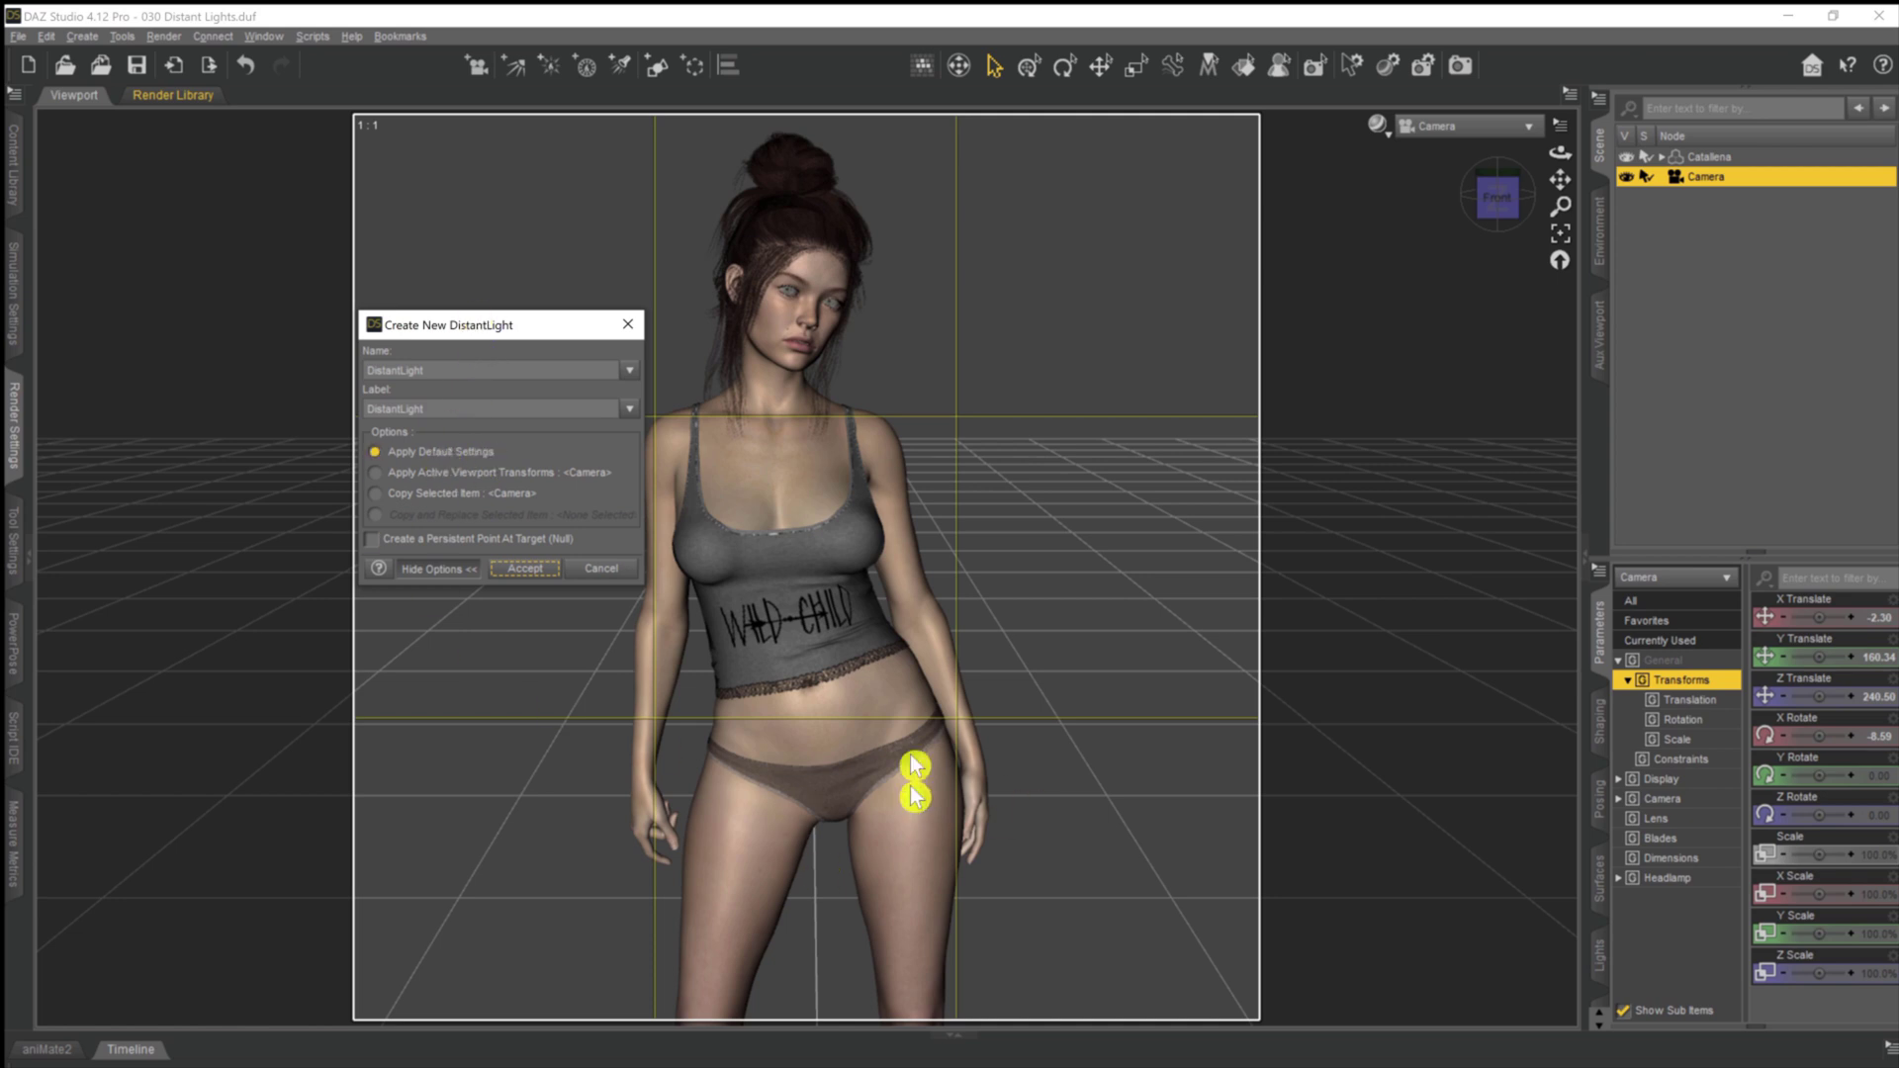
pyautogui.click(382, 481)
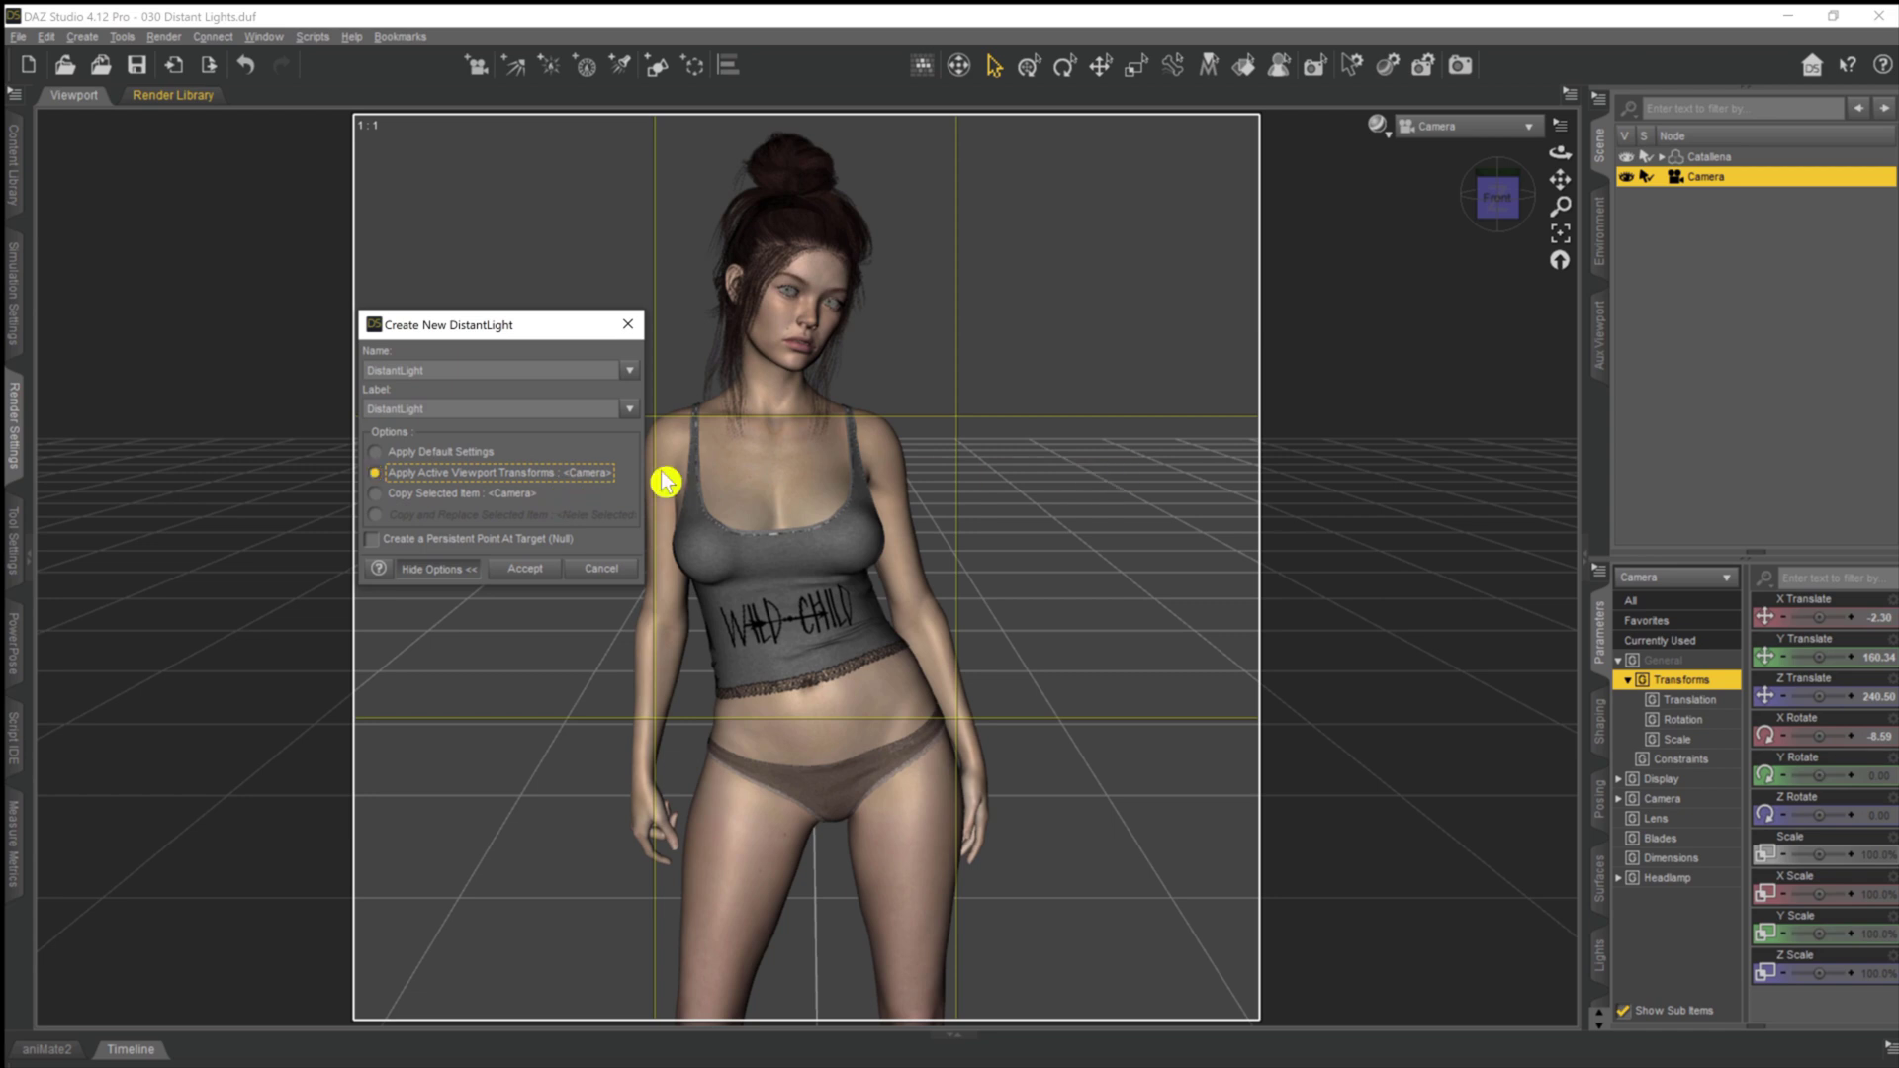
pyautogui.click(584, 485)
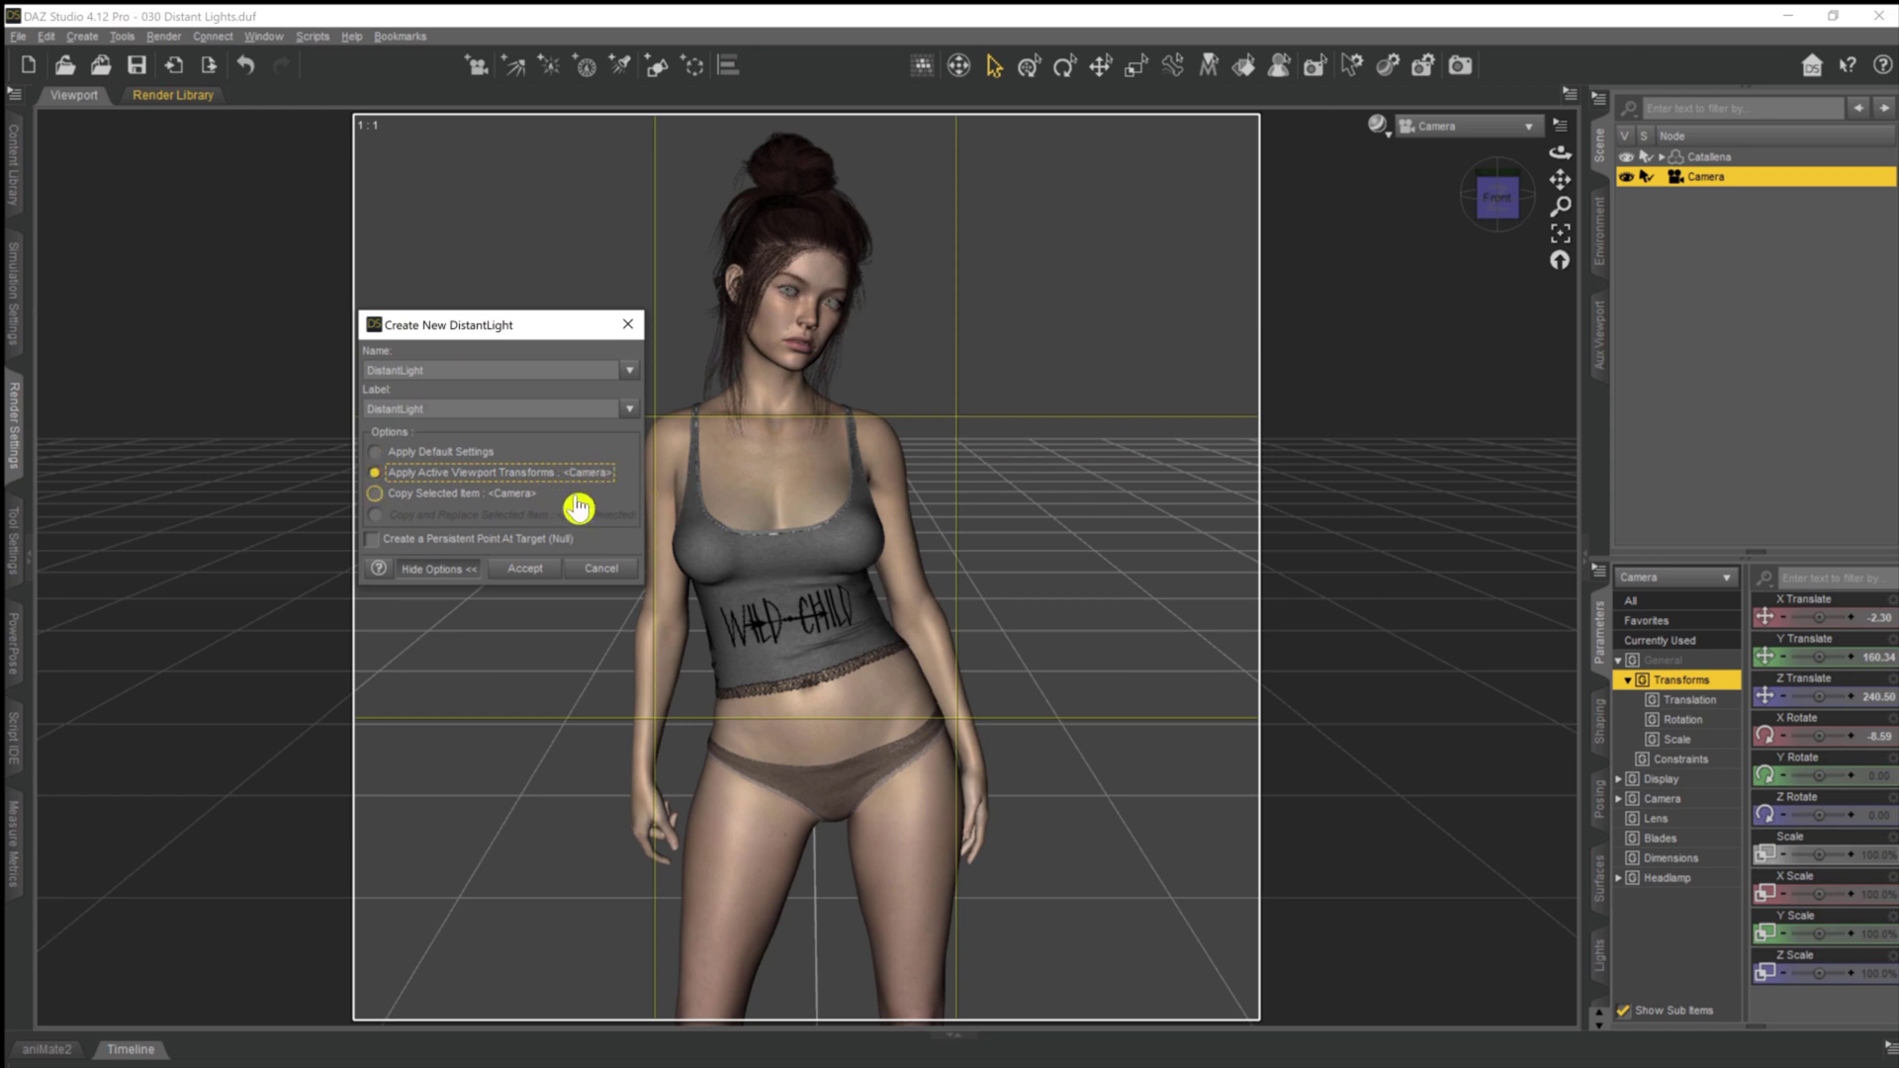
pyautogui.click(378, 497)
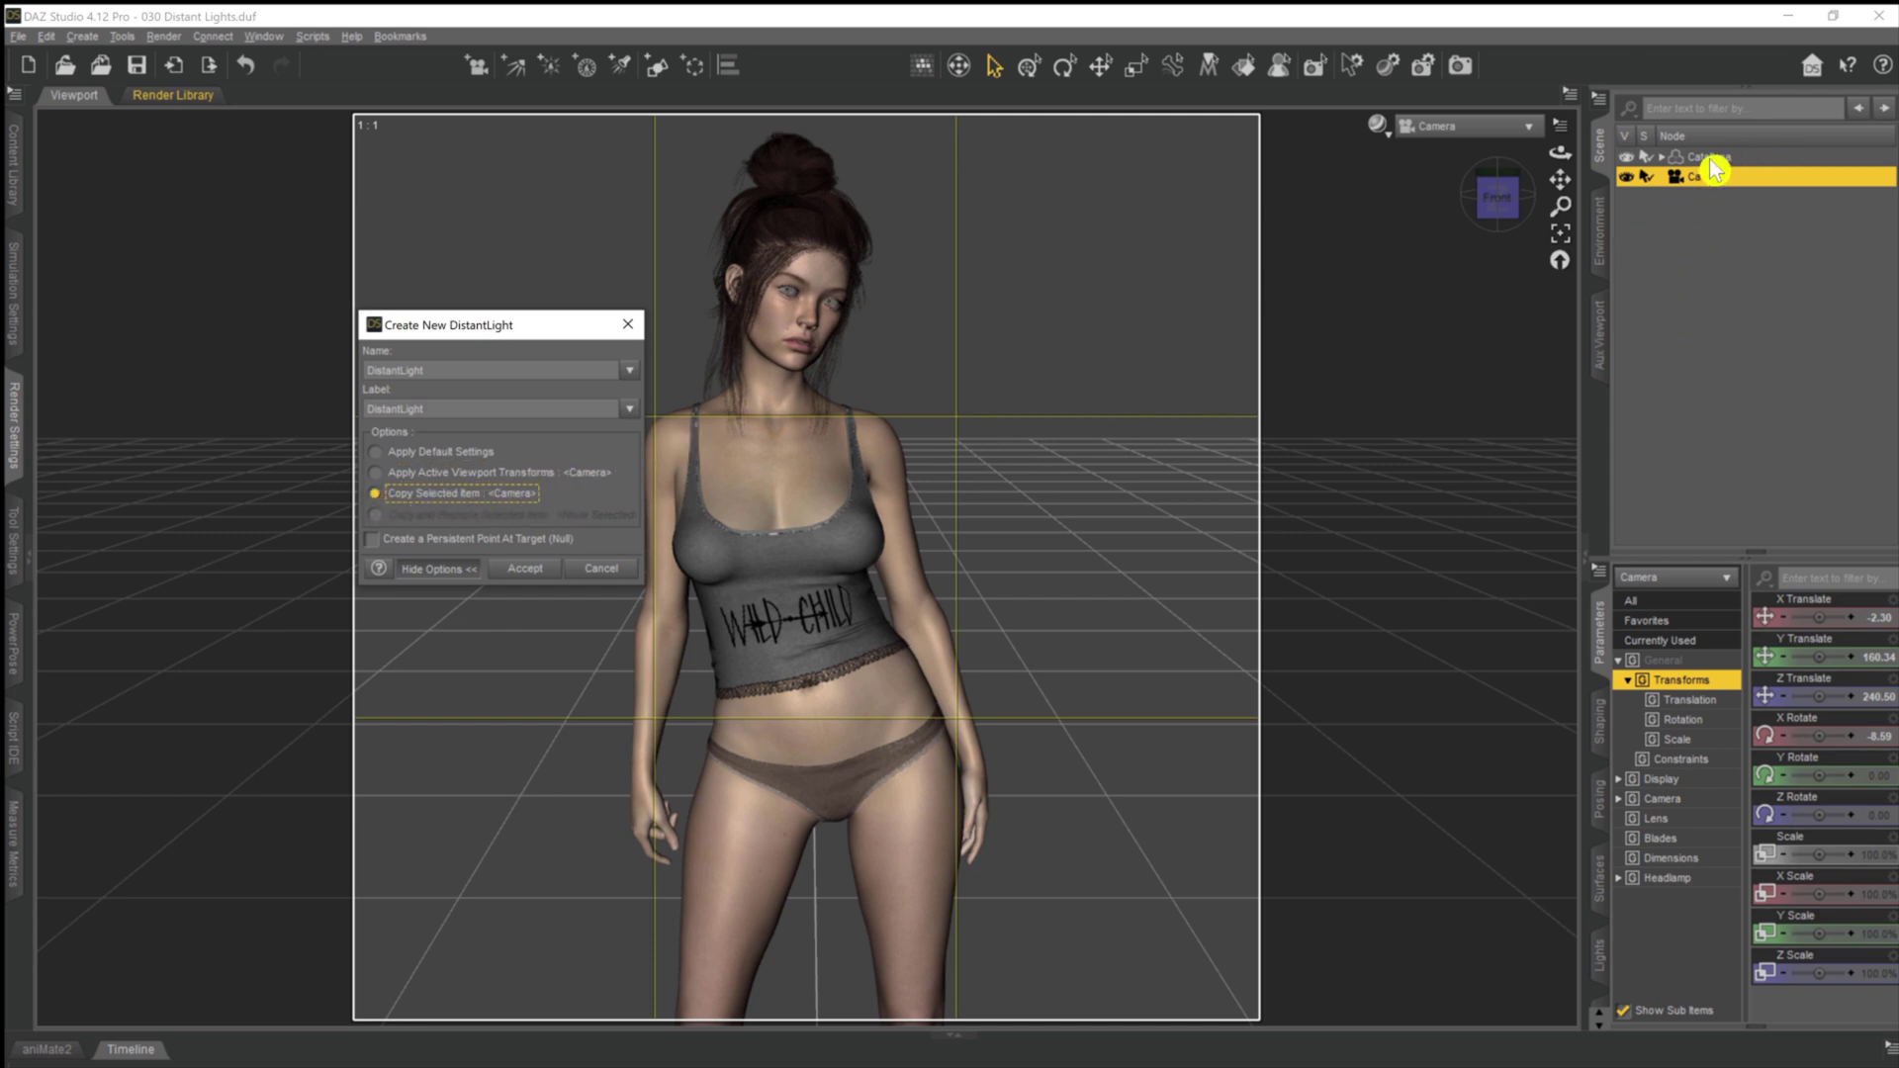
pyautogui.click(1738, 183)
pyautogui.click(374, 474)
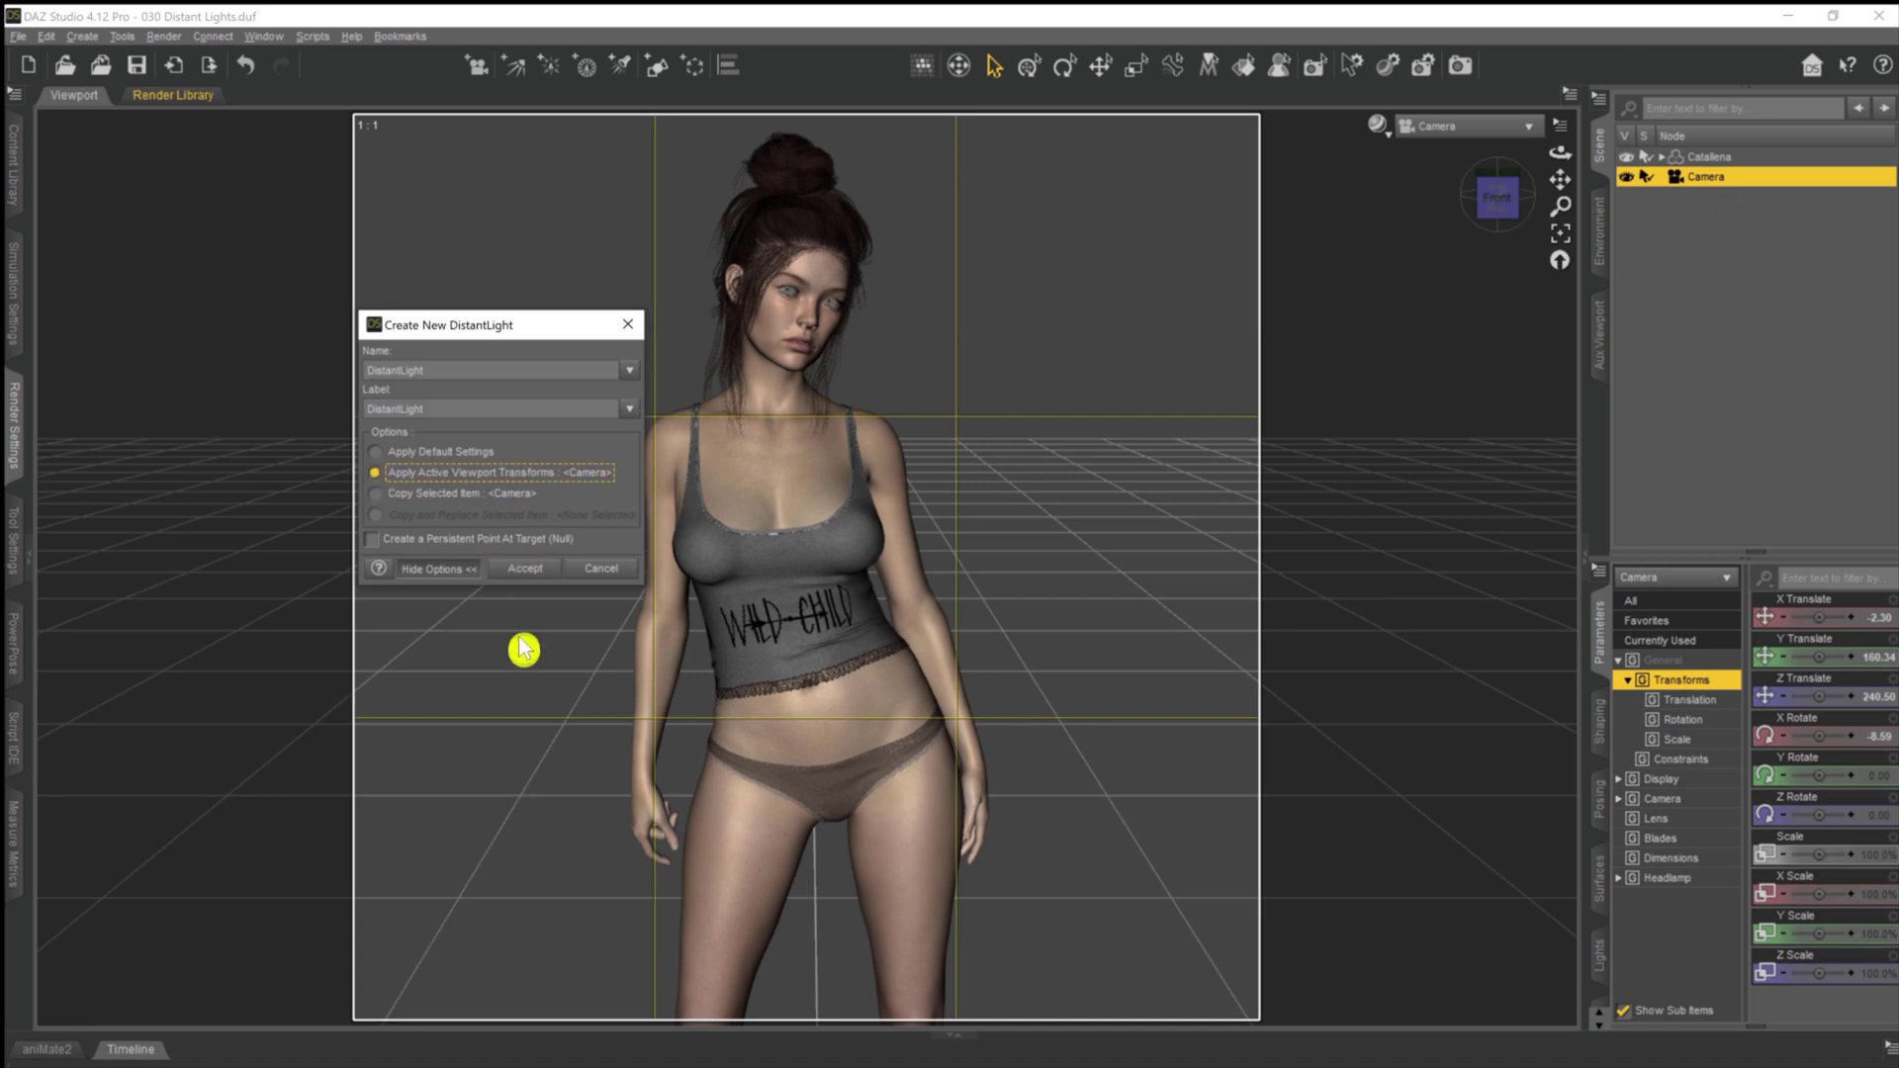
pyautogui.click(527, 577)
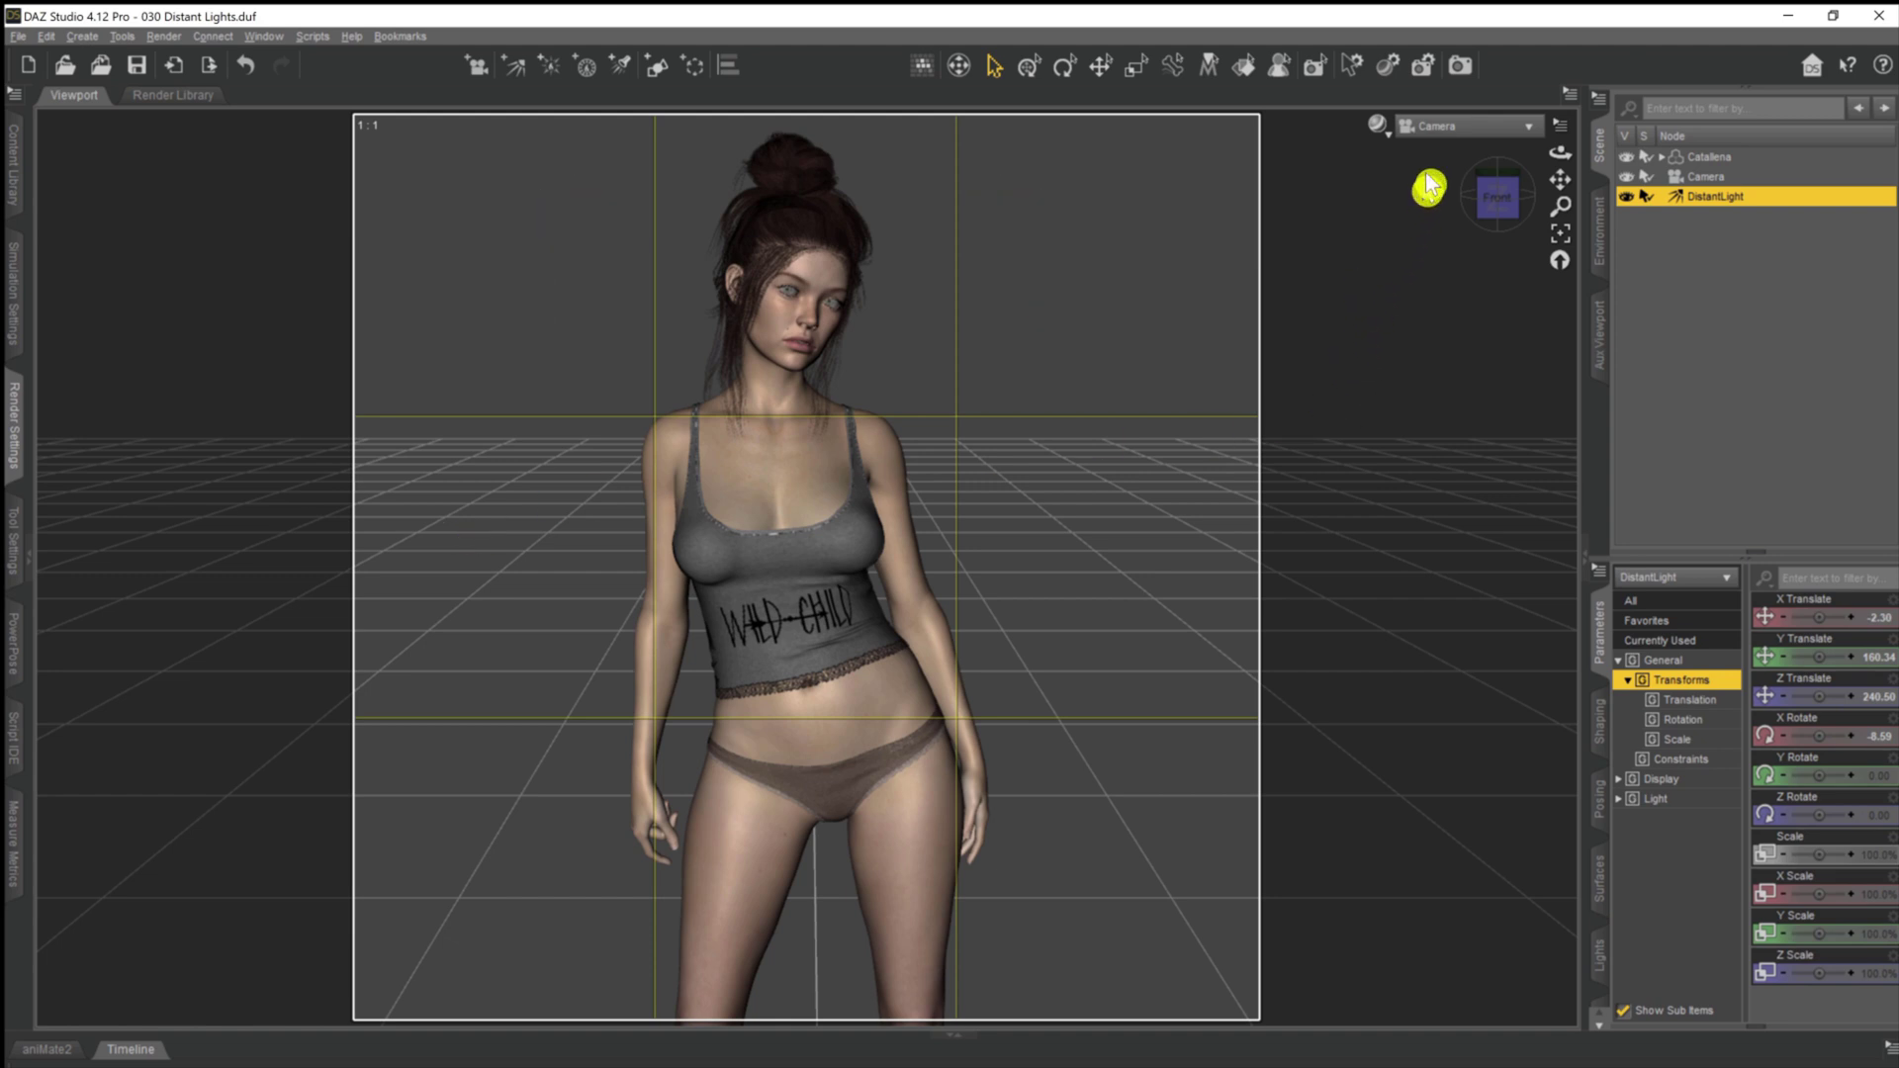
pyautogui.click(1449, 148)
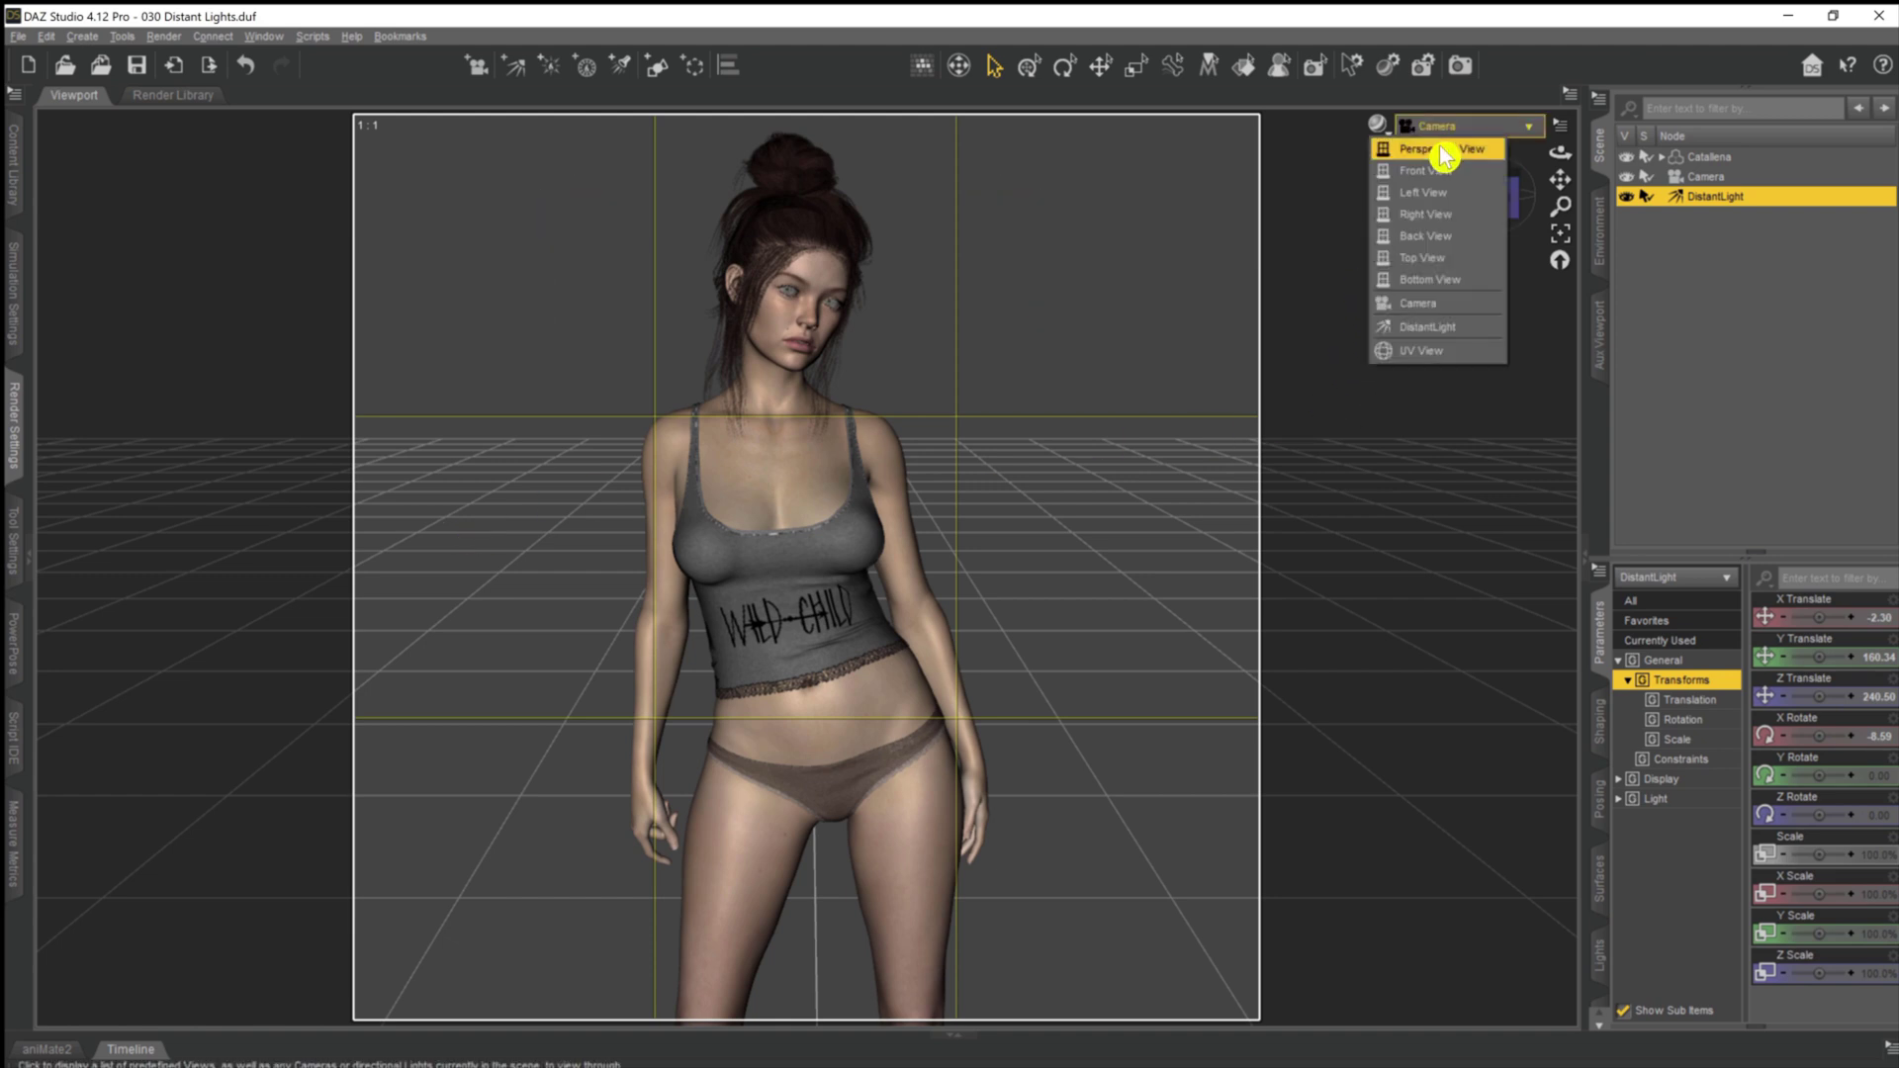
pyautogui.click(1439, 146)
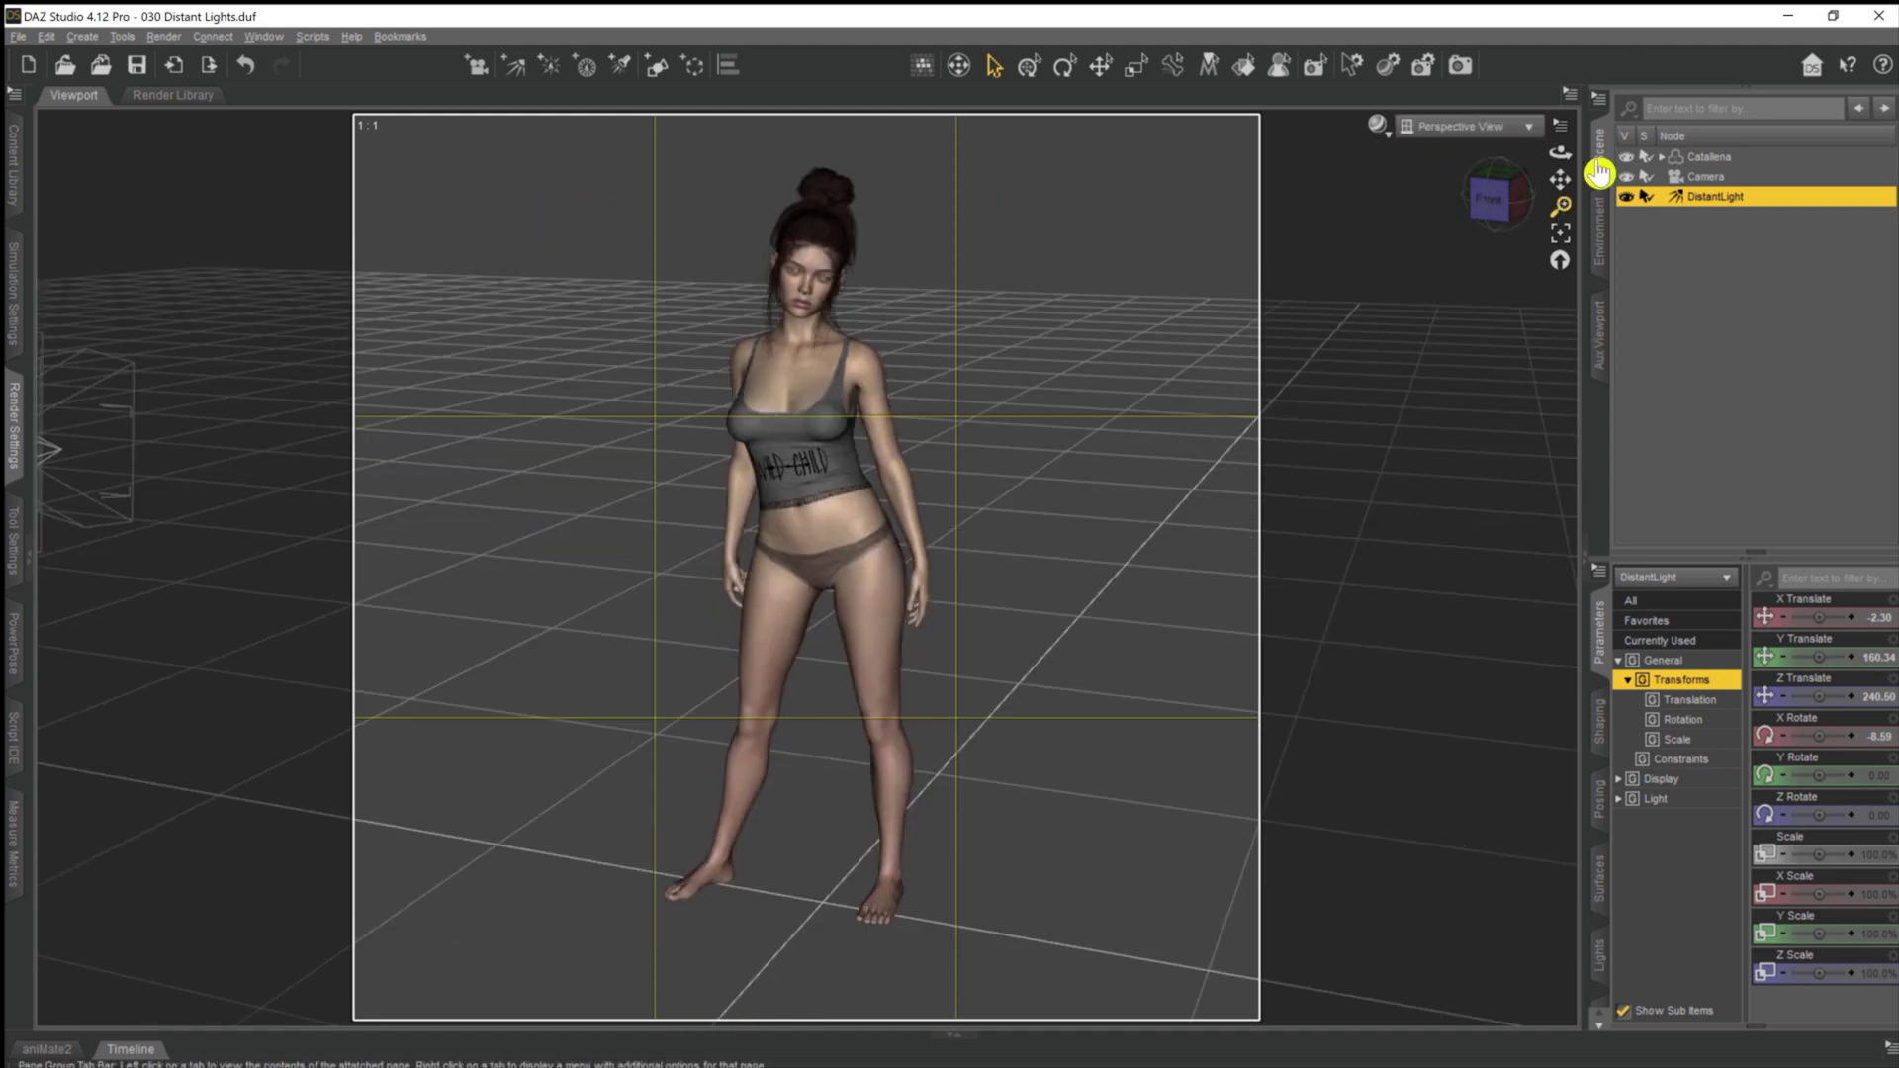
pyautogui.moveTo(1561, 145); pyautogui.dragTo(1556, 150)
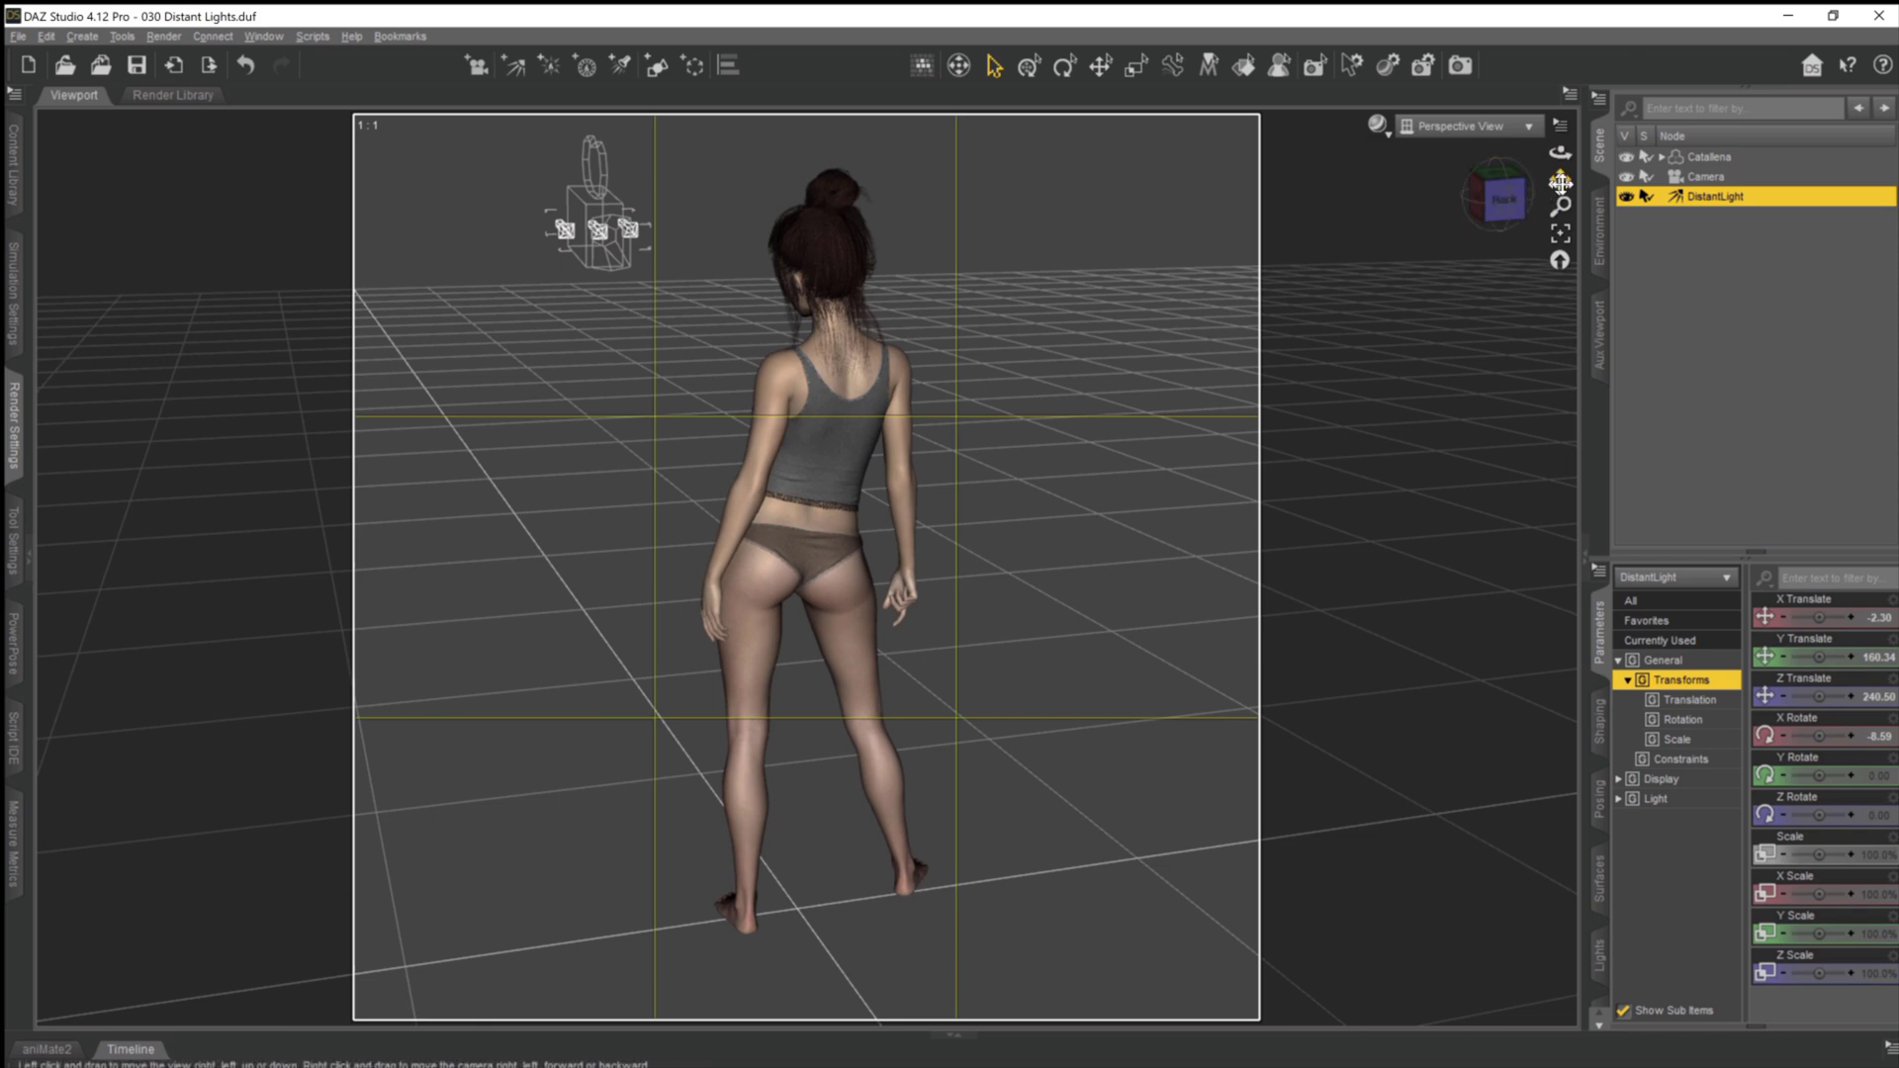
pyautogui.moveTo(1560, 180); pyautogui.dragTo(1009, 251)
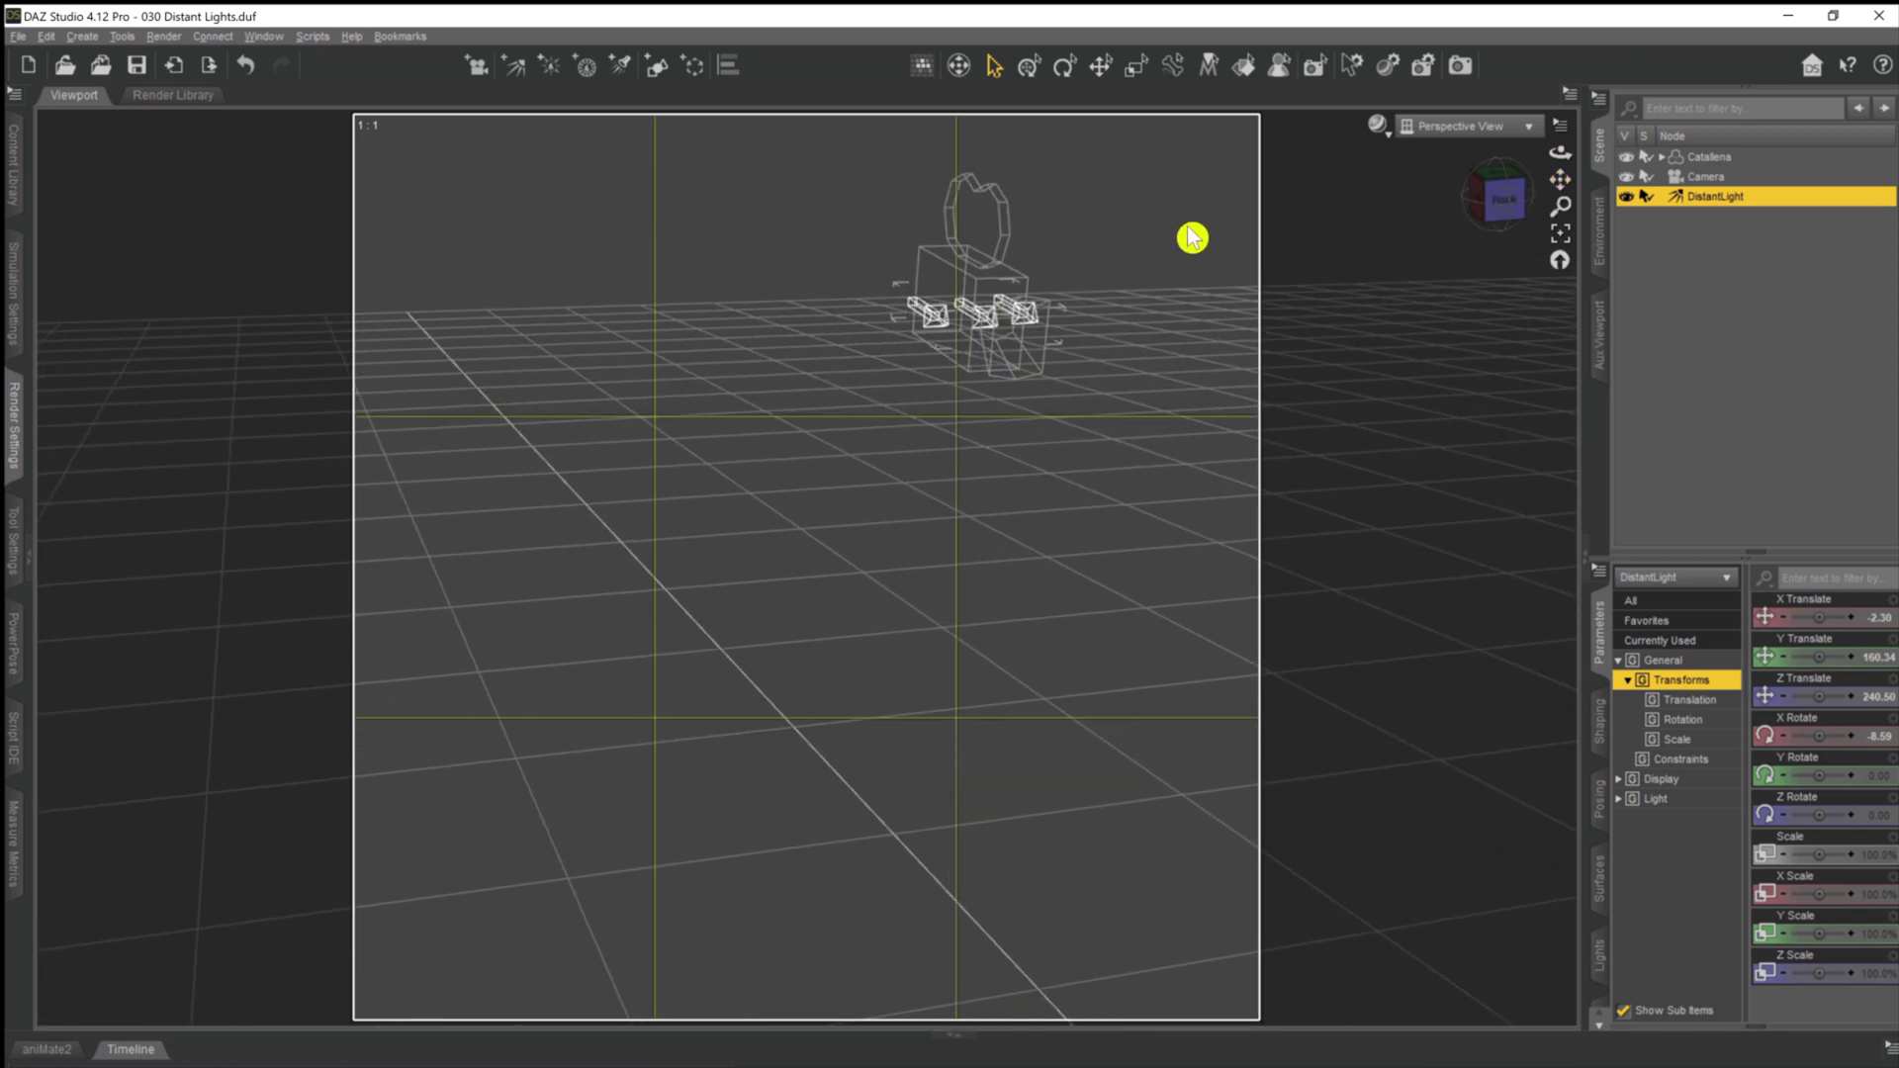
pyautogui.moveTo(1560, 179); pyautogui.dragTo(1565, 177)
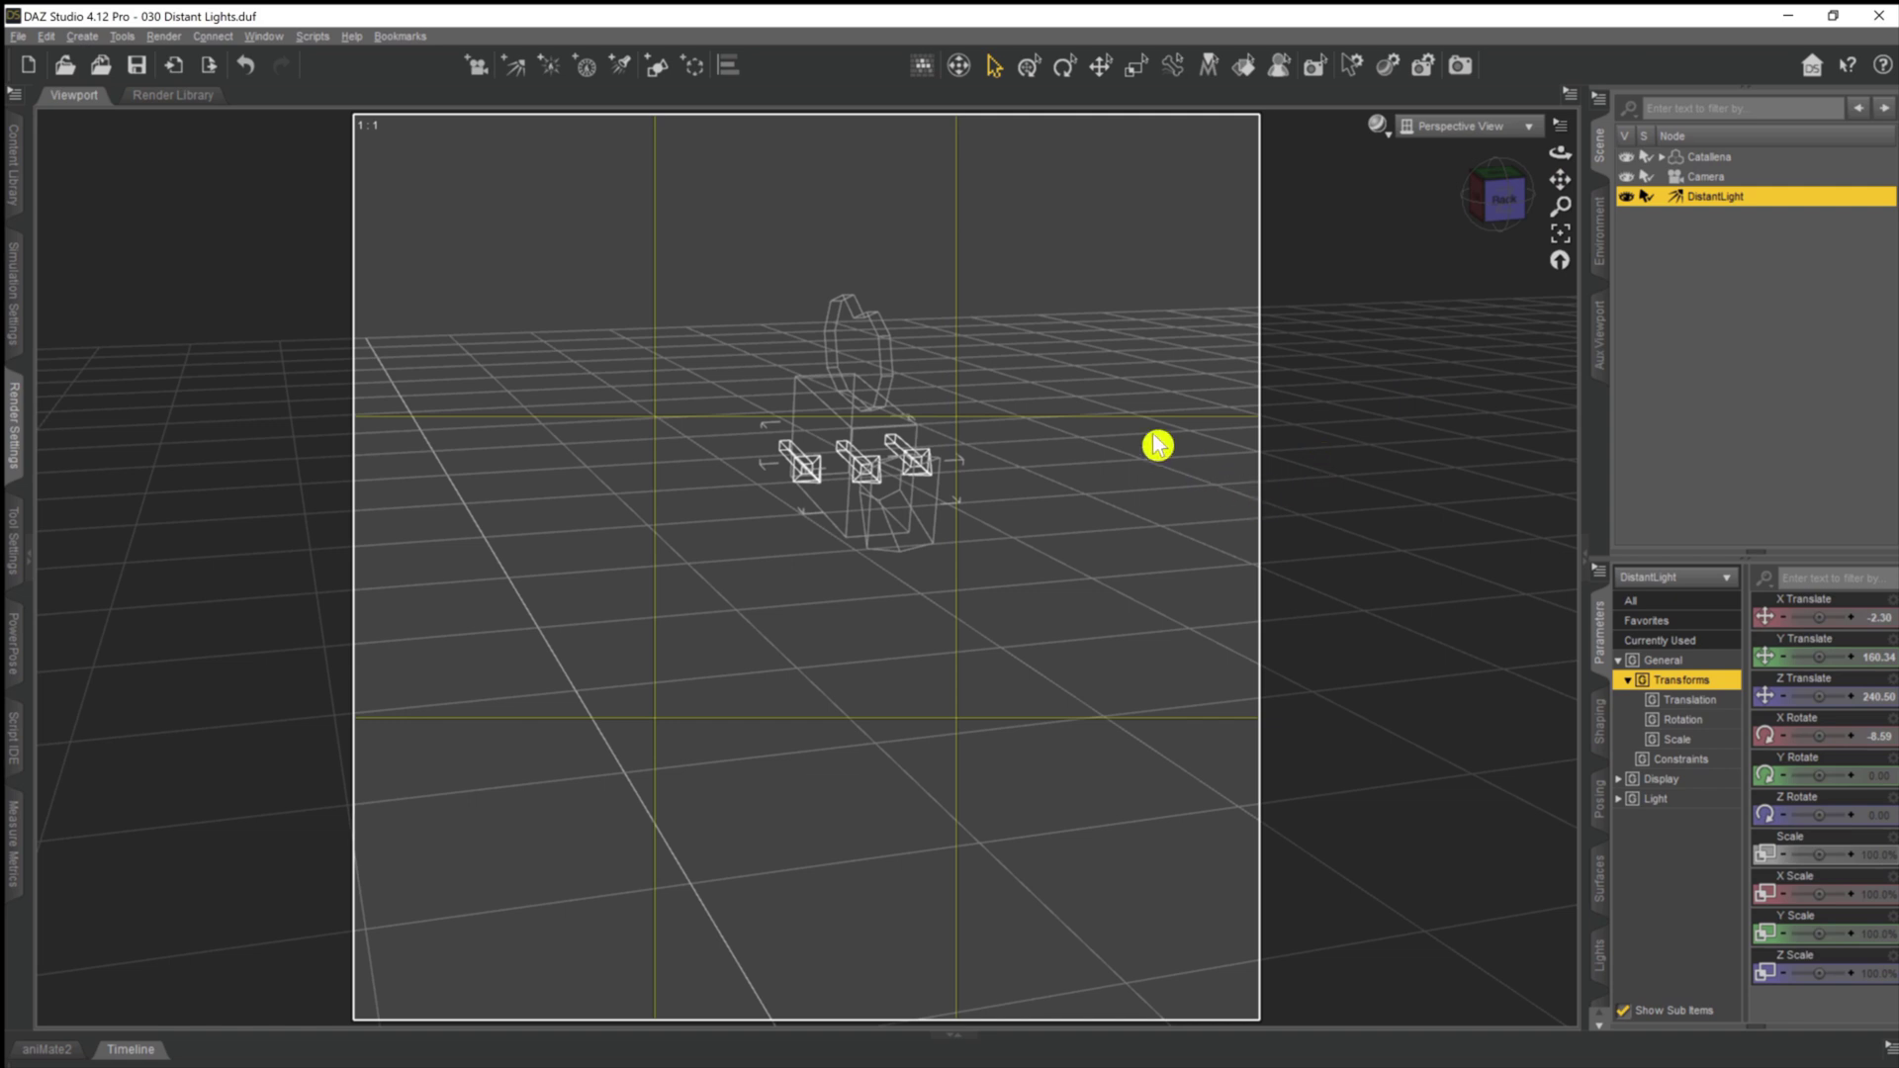
pyautogui.click(1469, 135)
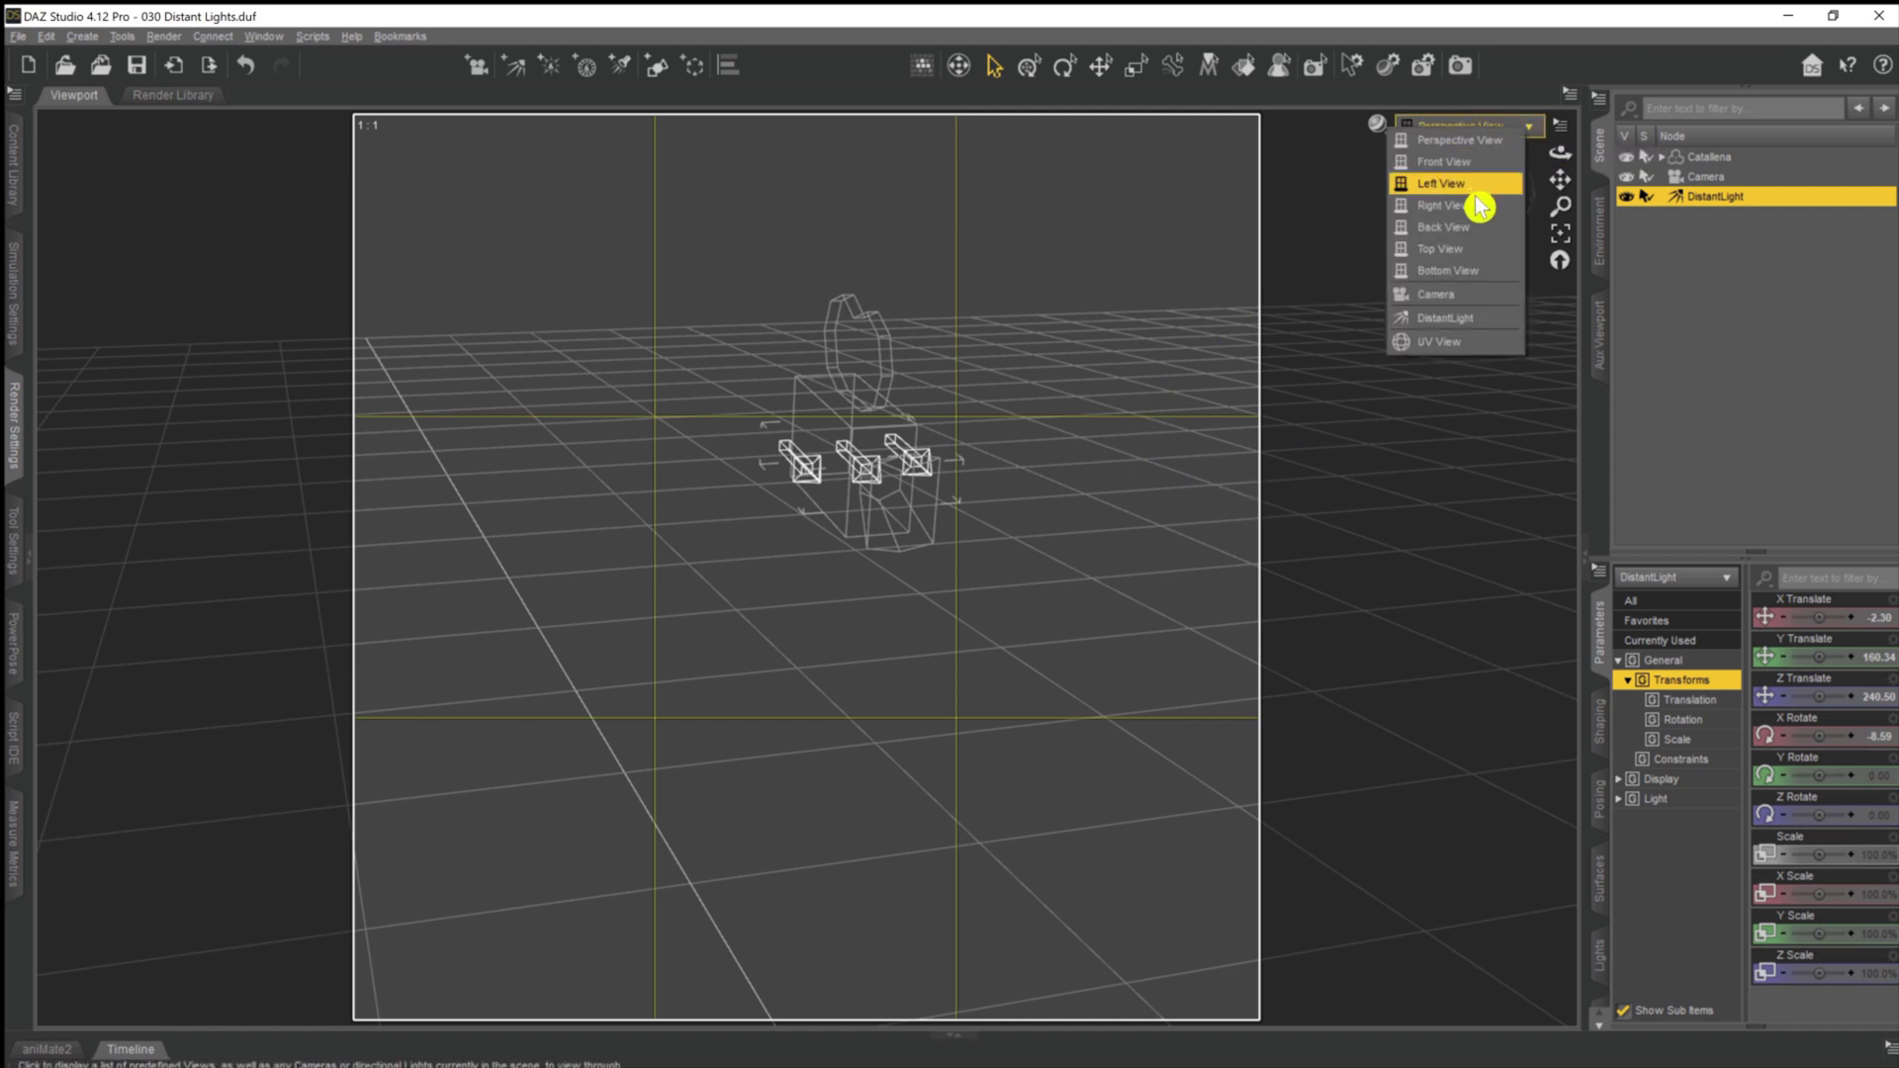
pyautogui.click(1454, 295)
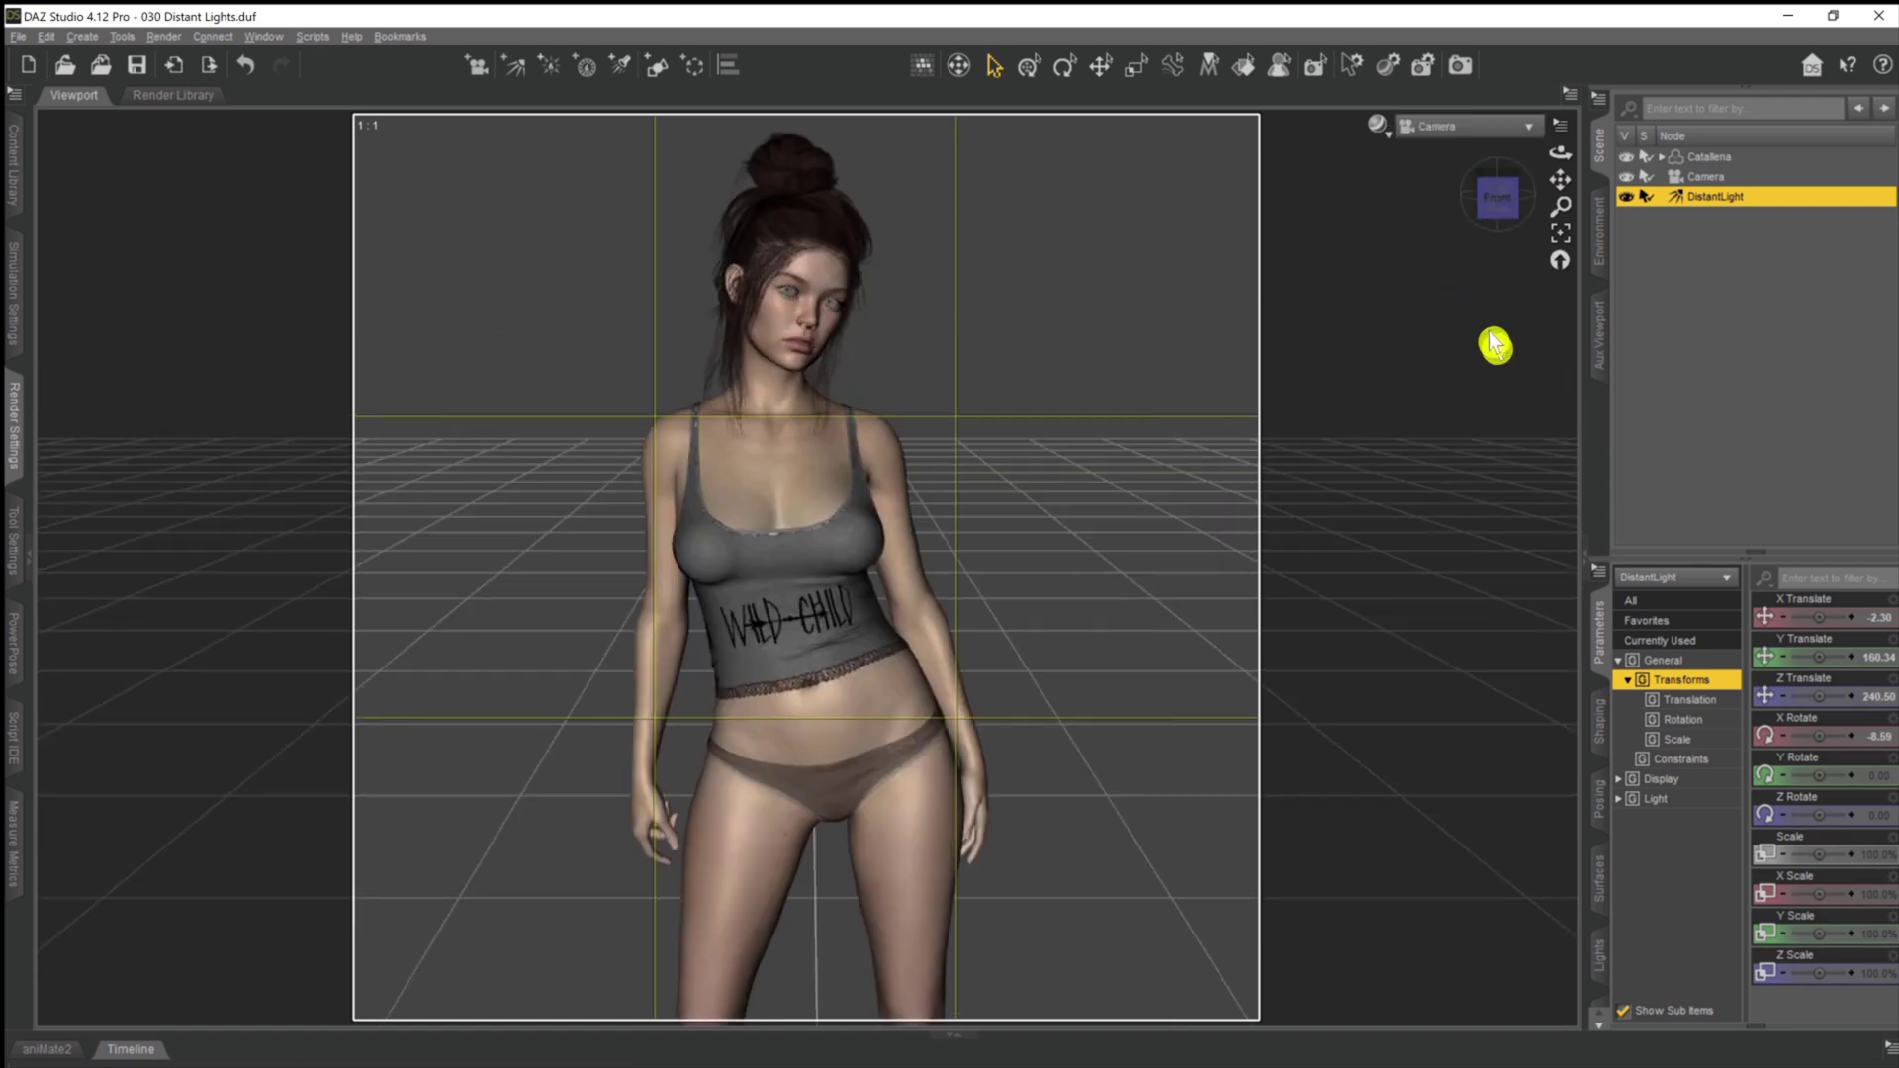
pyautogui.click(1385, 129)
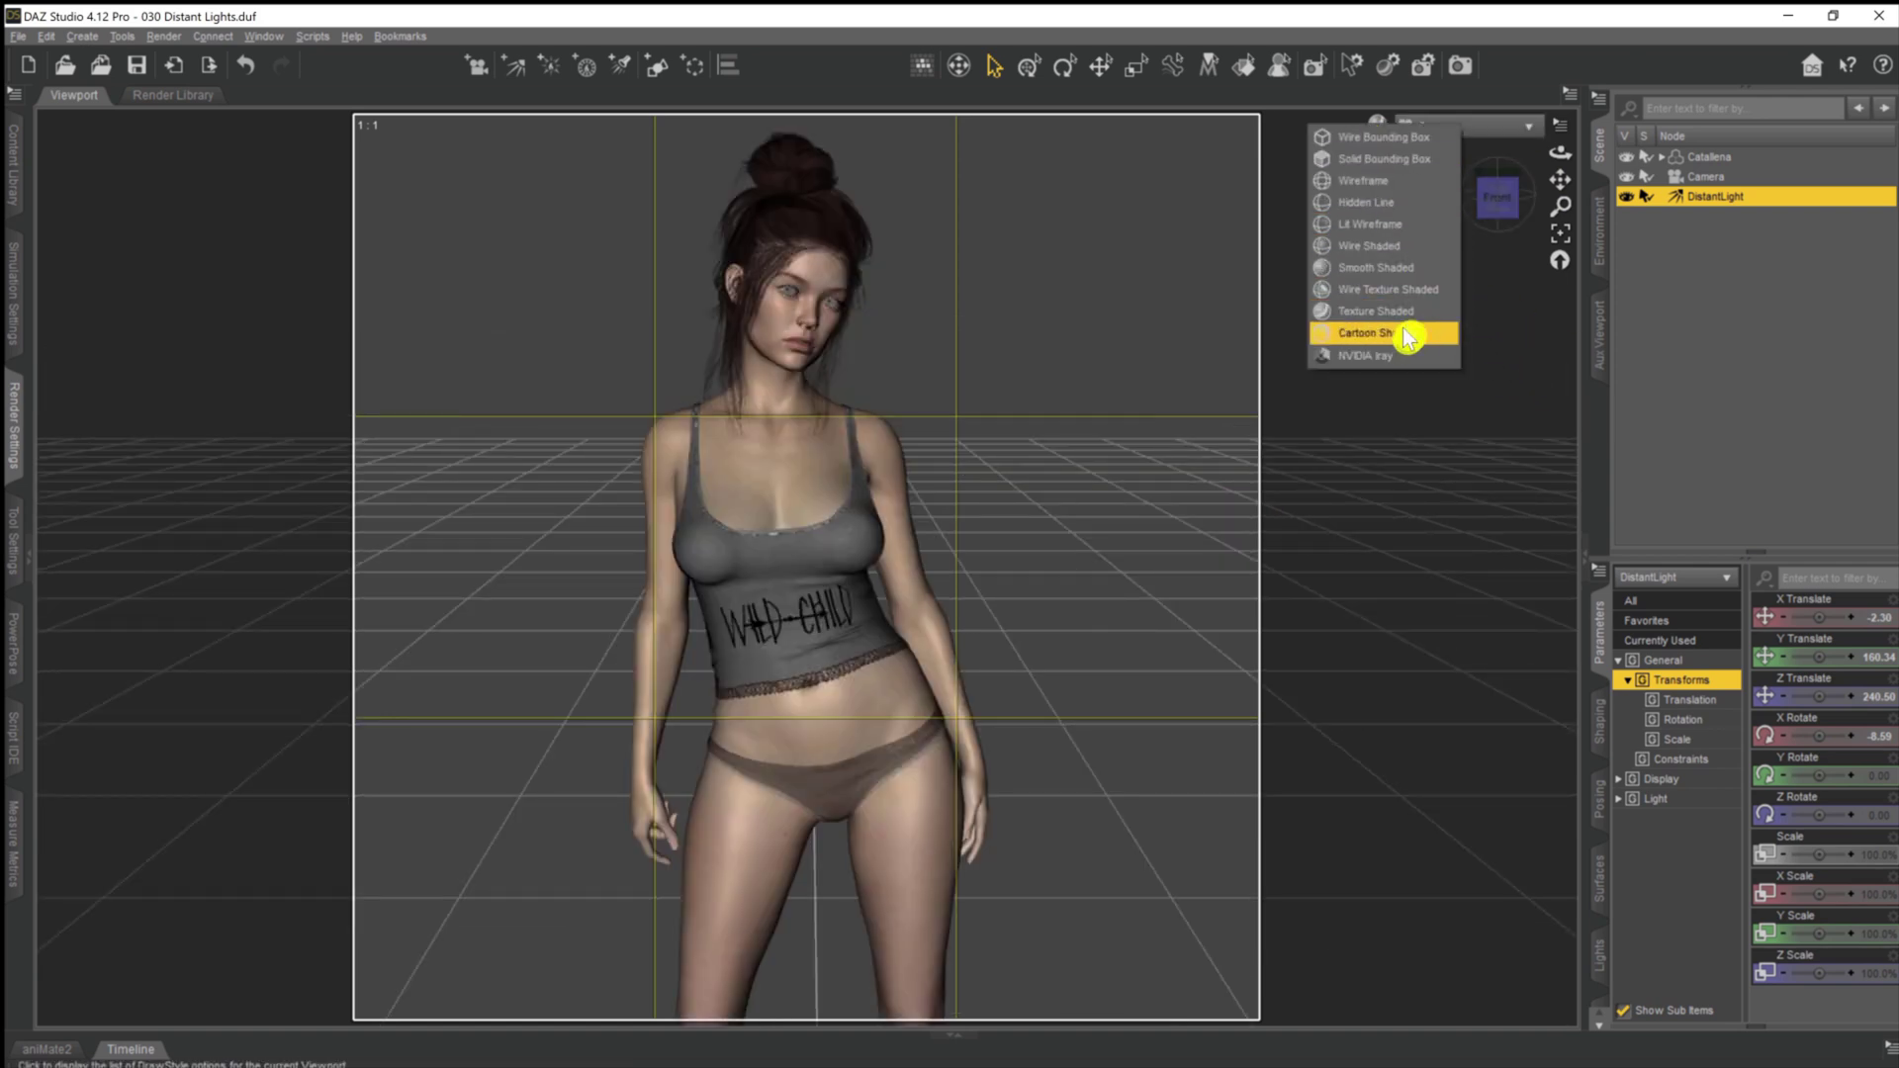
# Switch the viewport to NVIDIA Iray and show the DistantLight's Light settings in a widened pane
pyautogui.click(1396, 354)
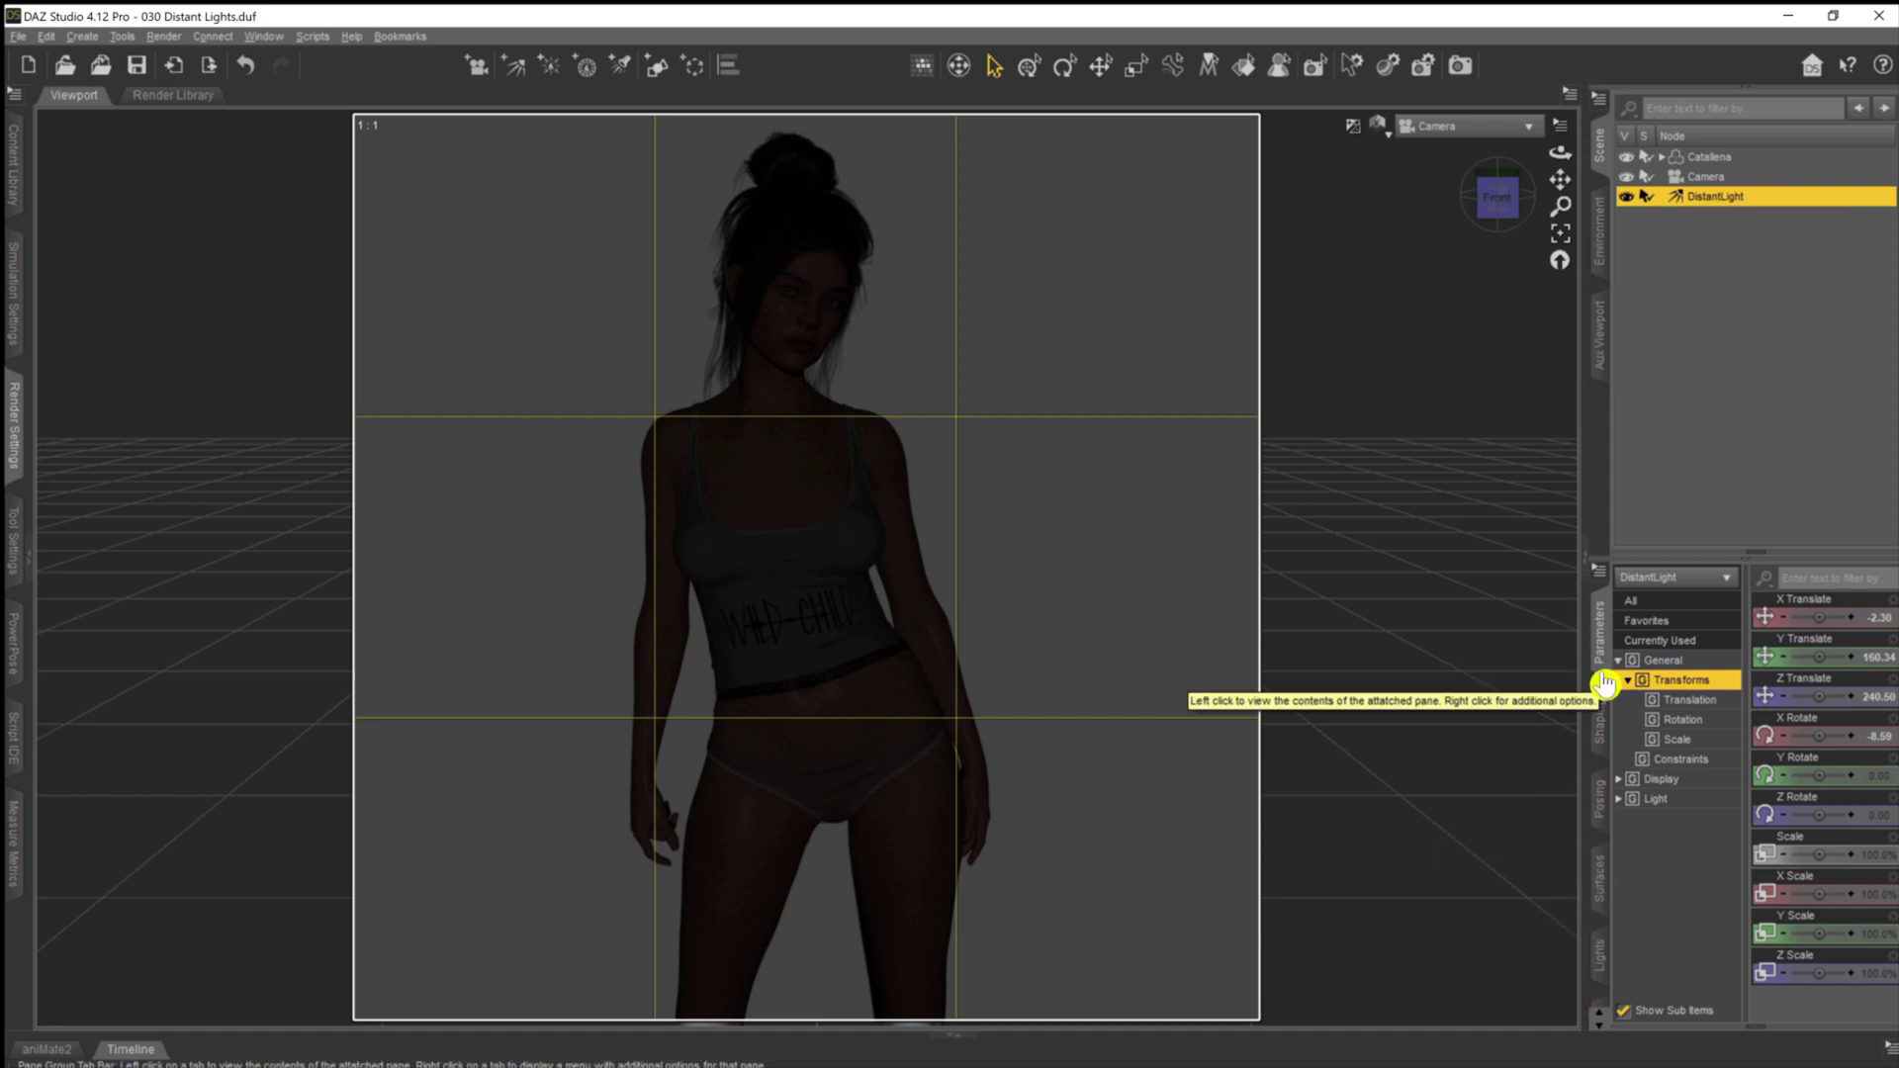
pyautogui.click(1600, 959)
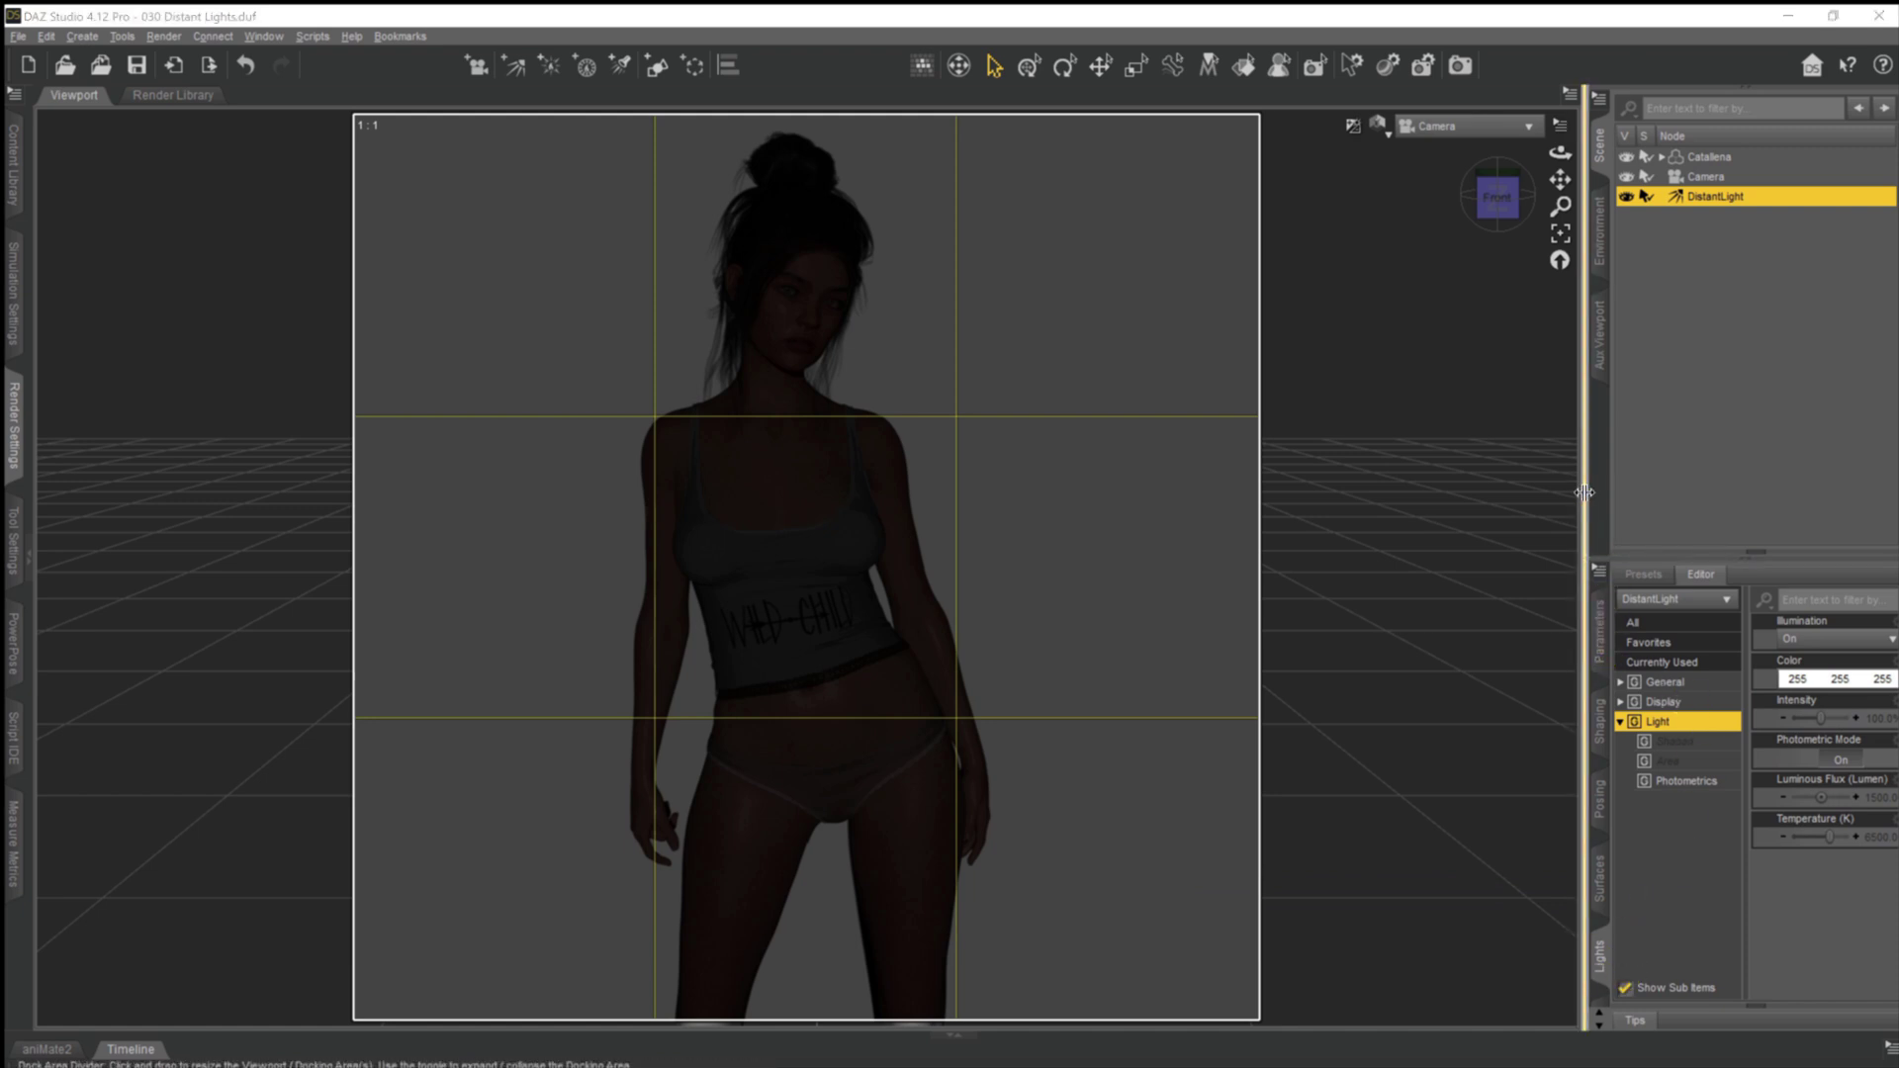
pyautogui.moveTo(1584, 491); pyautogui.dragTo(1568, 492)
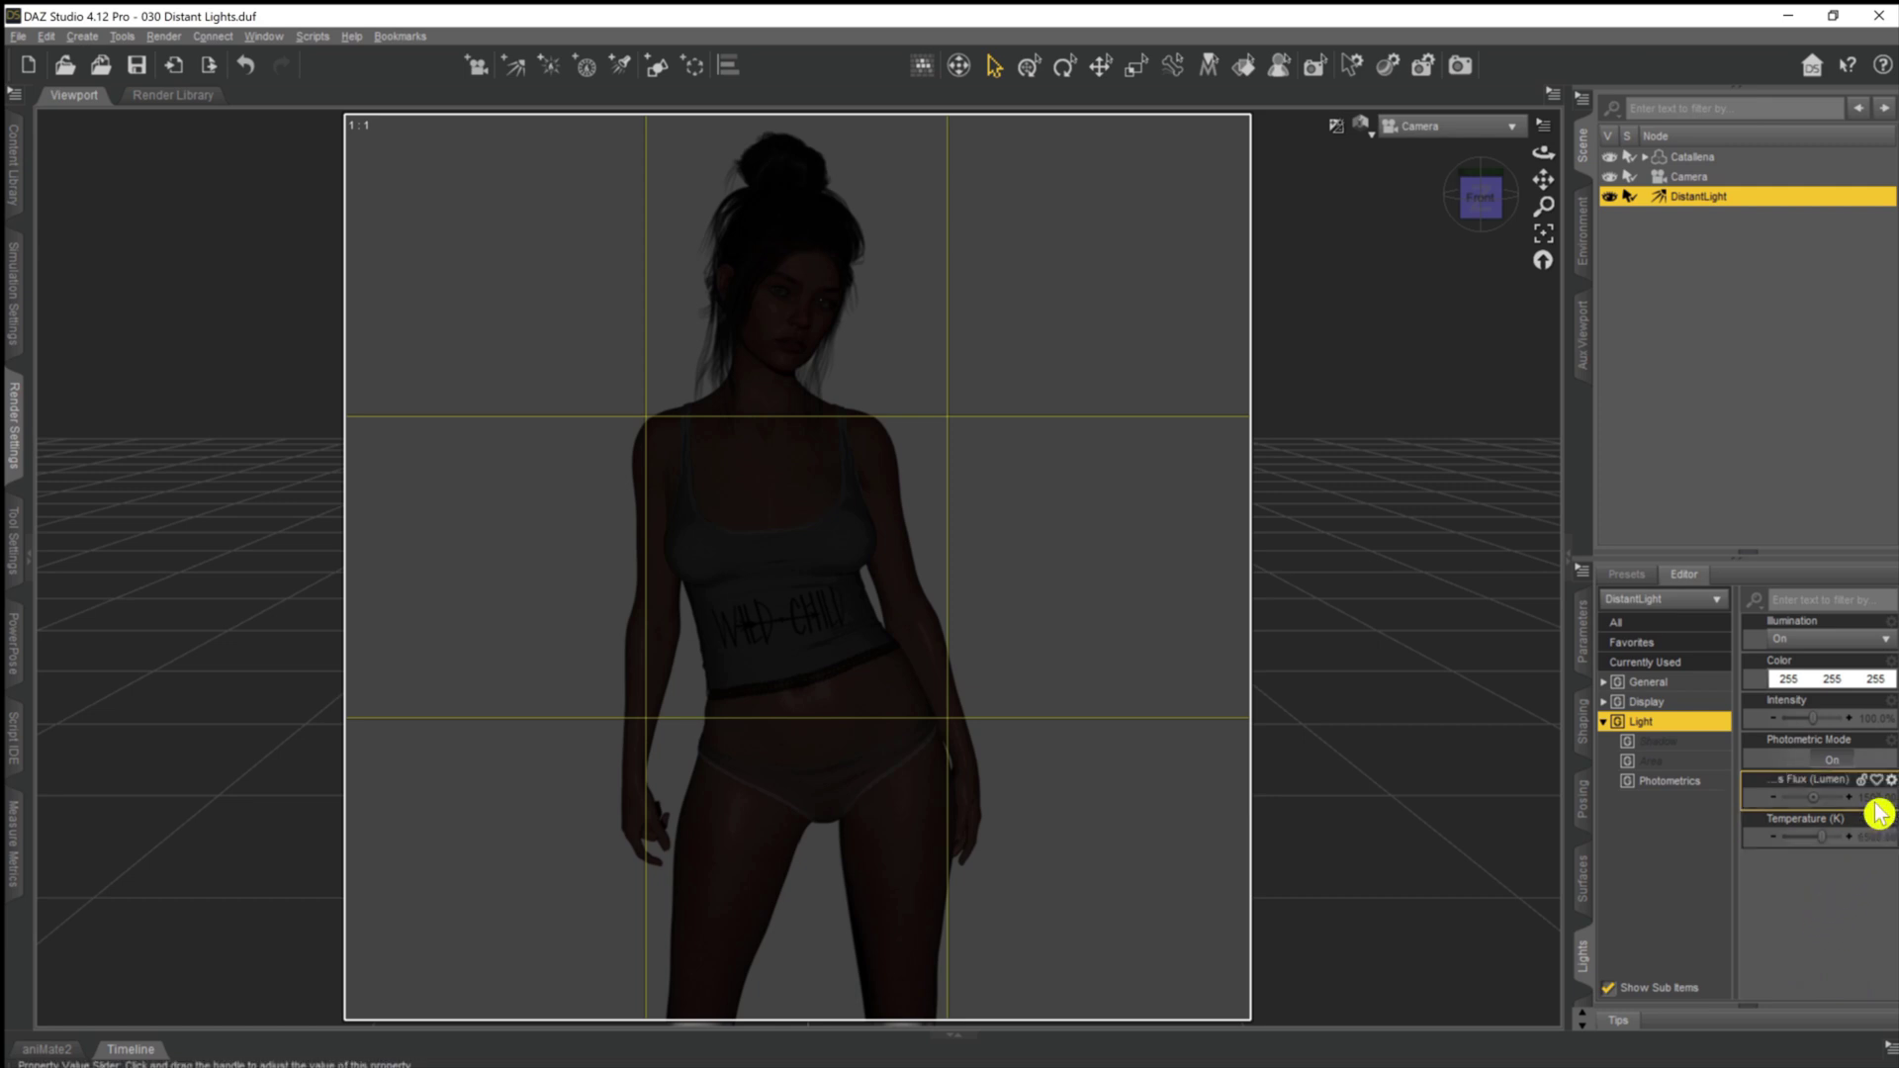
pyautogui.moveTo(1876, 817)
# Set the DistantLight's Luminous Flux to 15000, then add a zero for 150000 lumens
pyautogui.click(1877, 799)
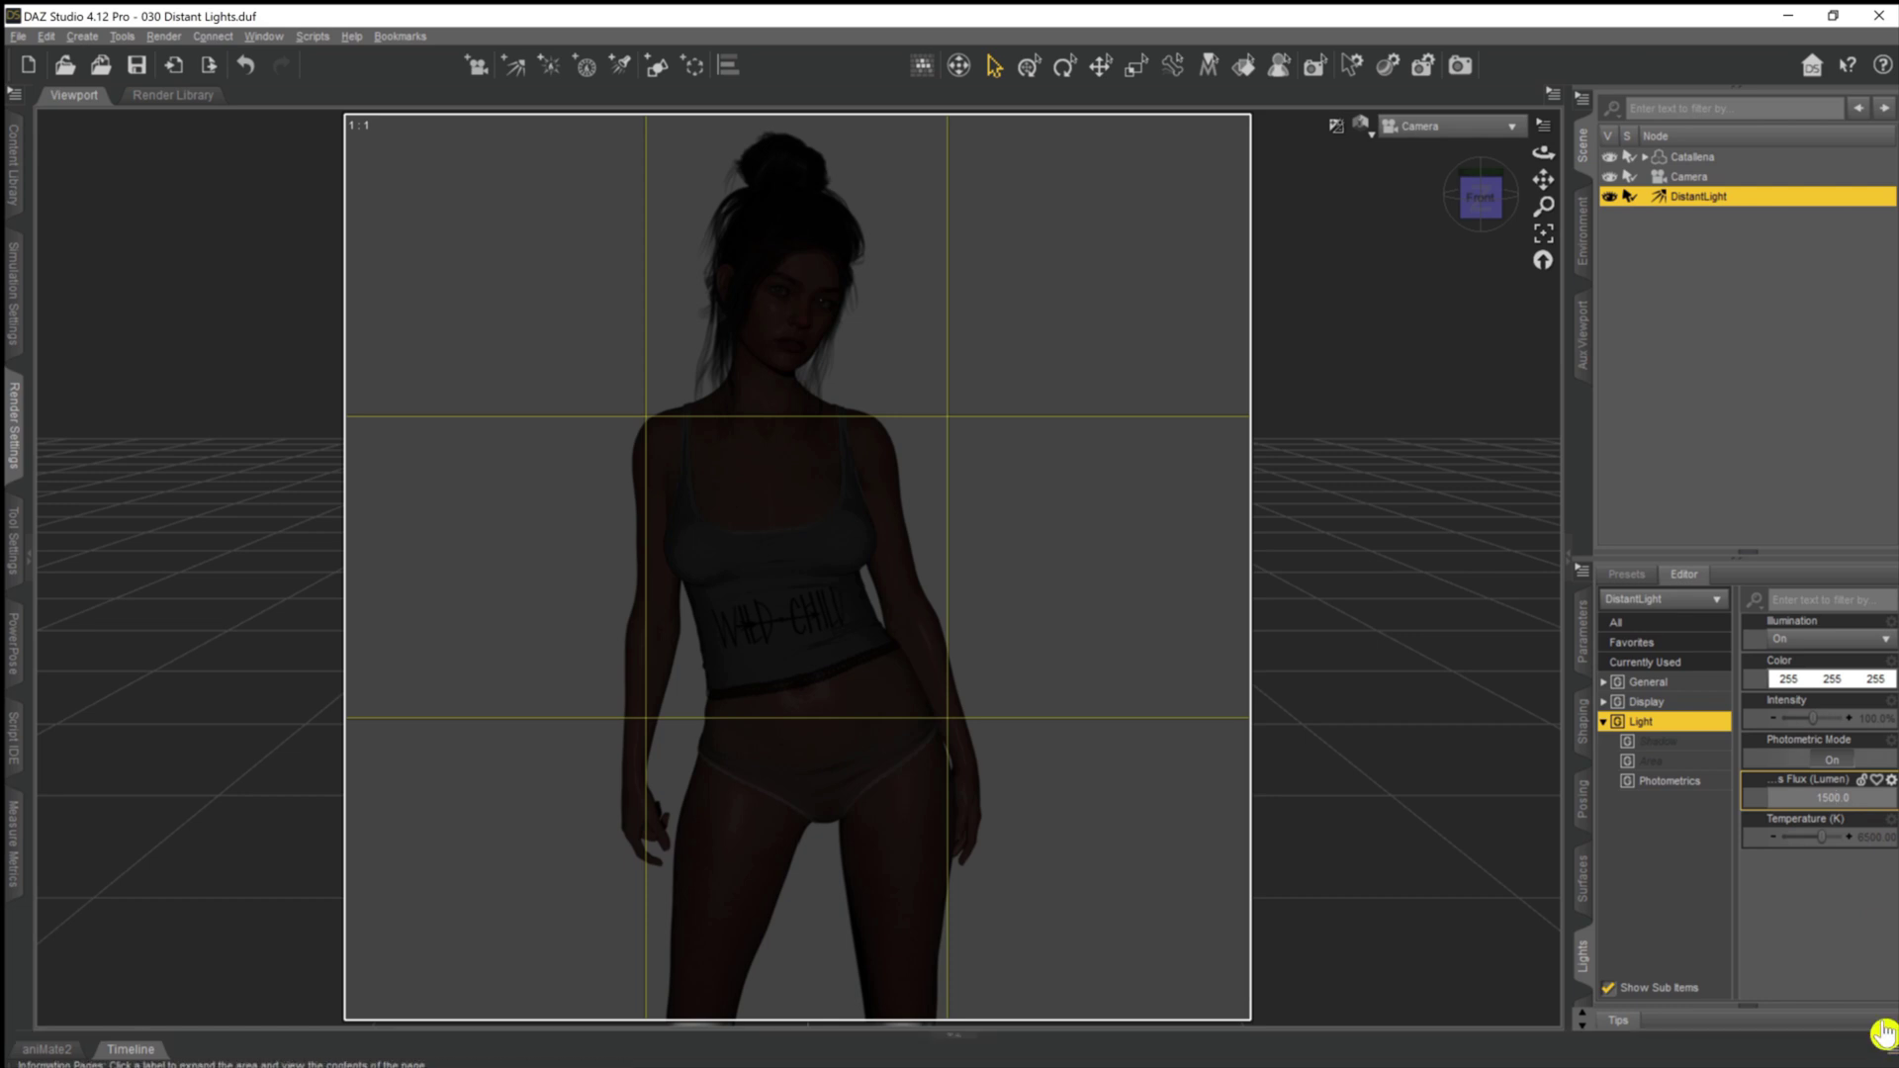
pyautogui.write('15000')
pyautogui.press('Return')
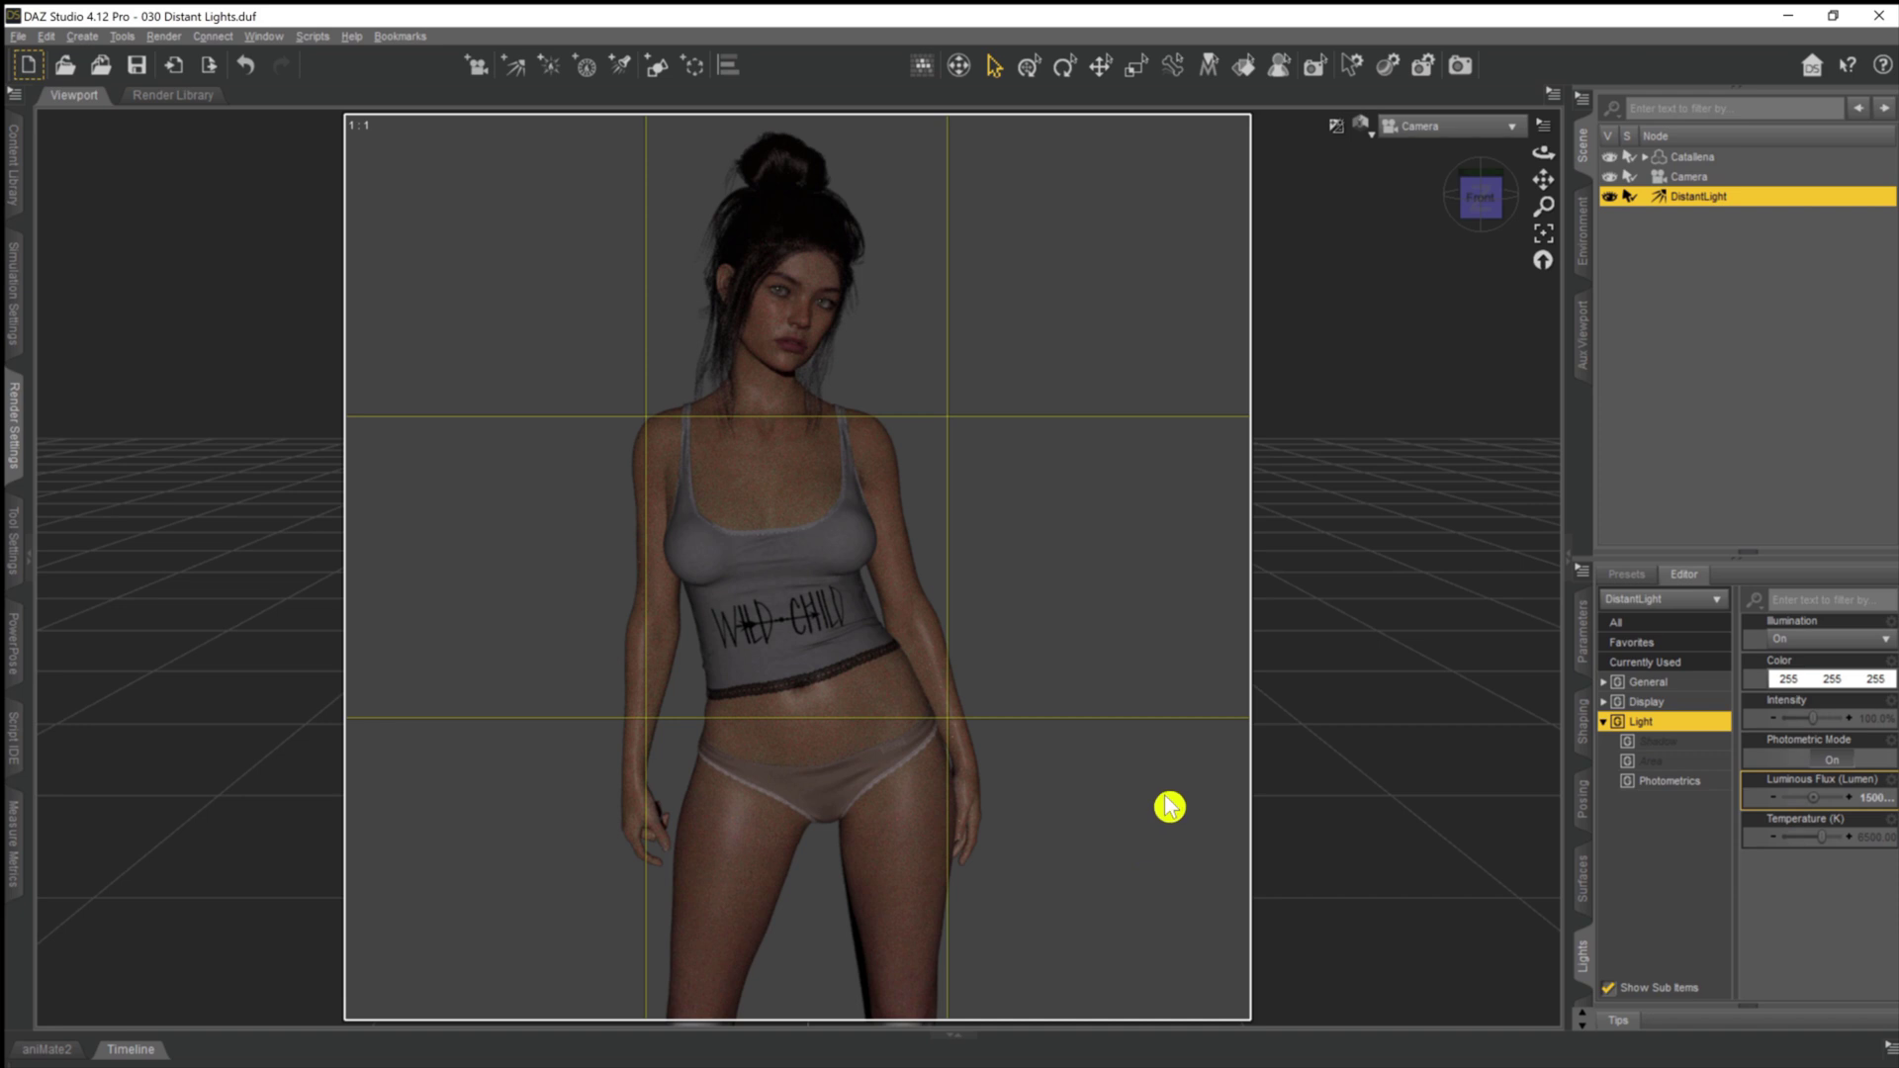
pyautogui.click(1878, 806)
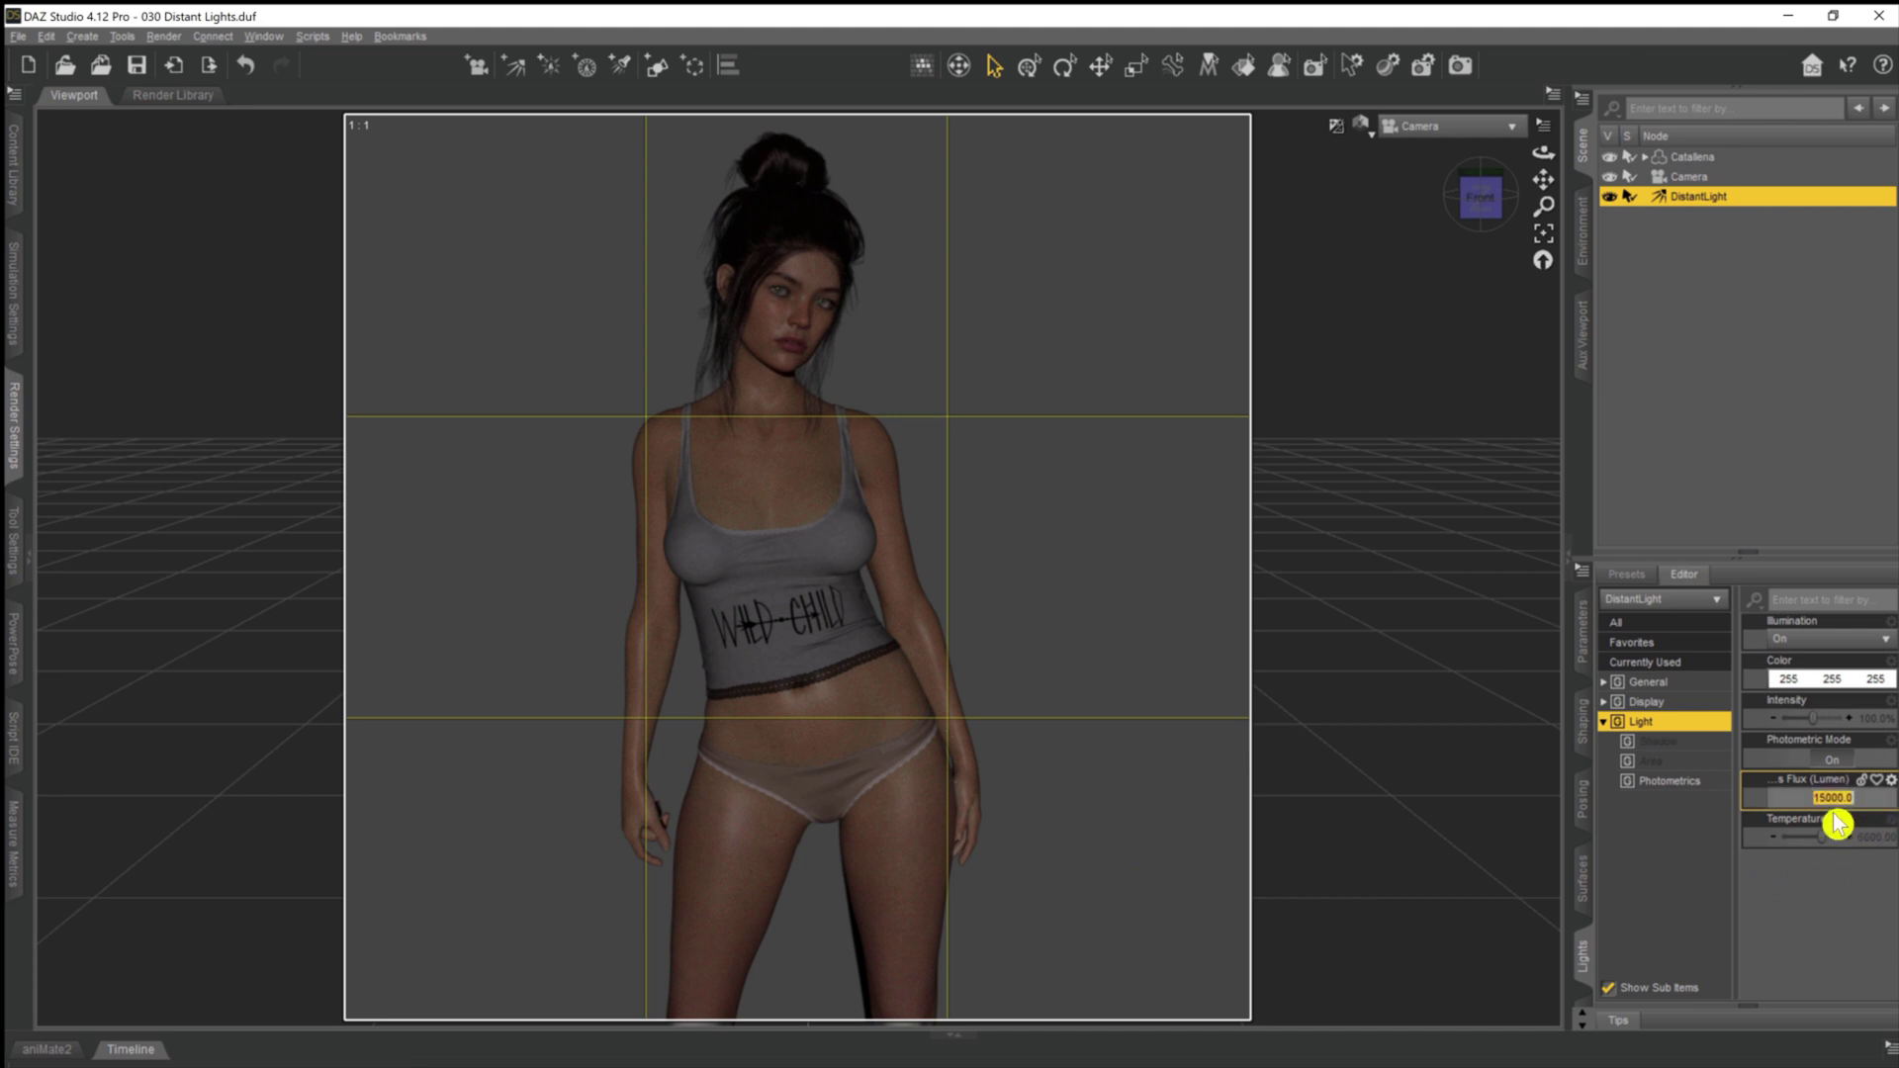
pyautogui.click(1836, 823)
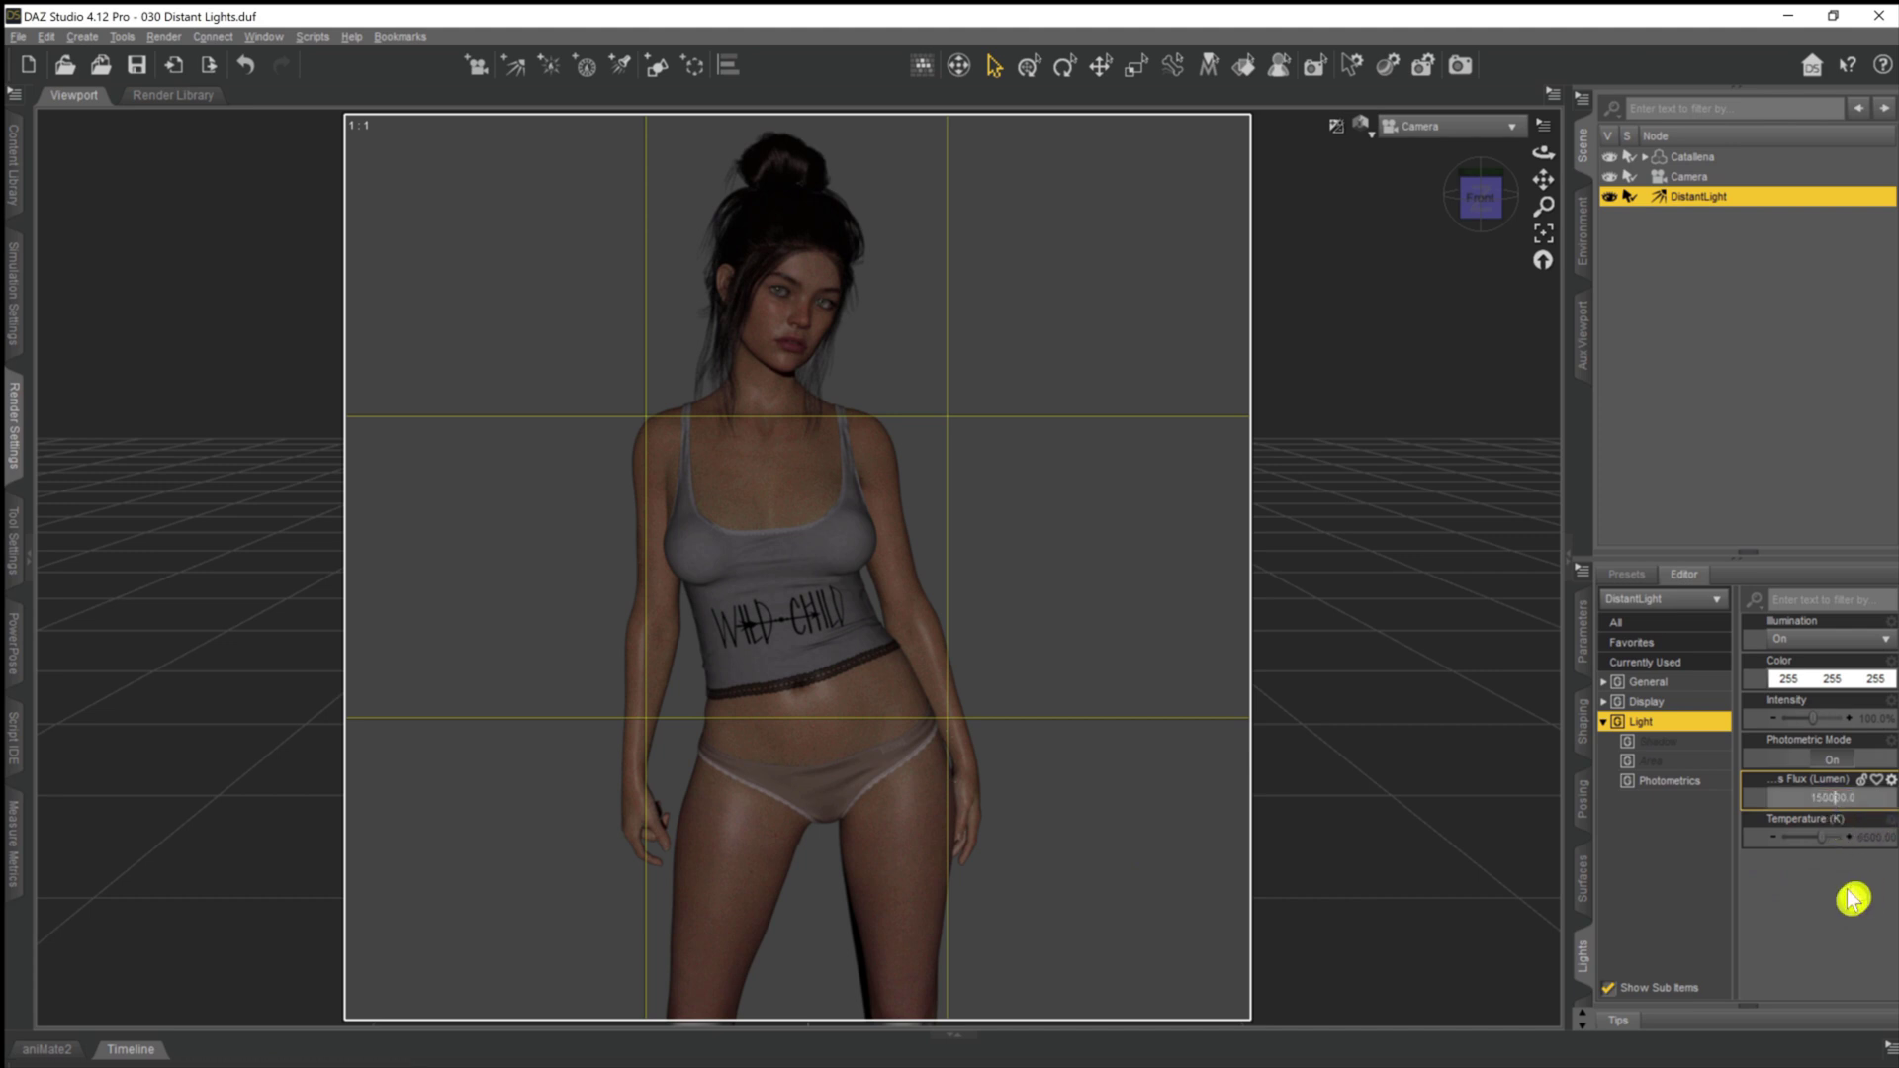
pyautogui.press('Return')
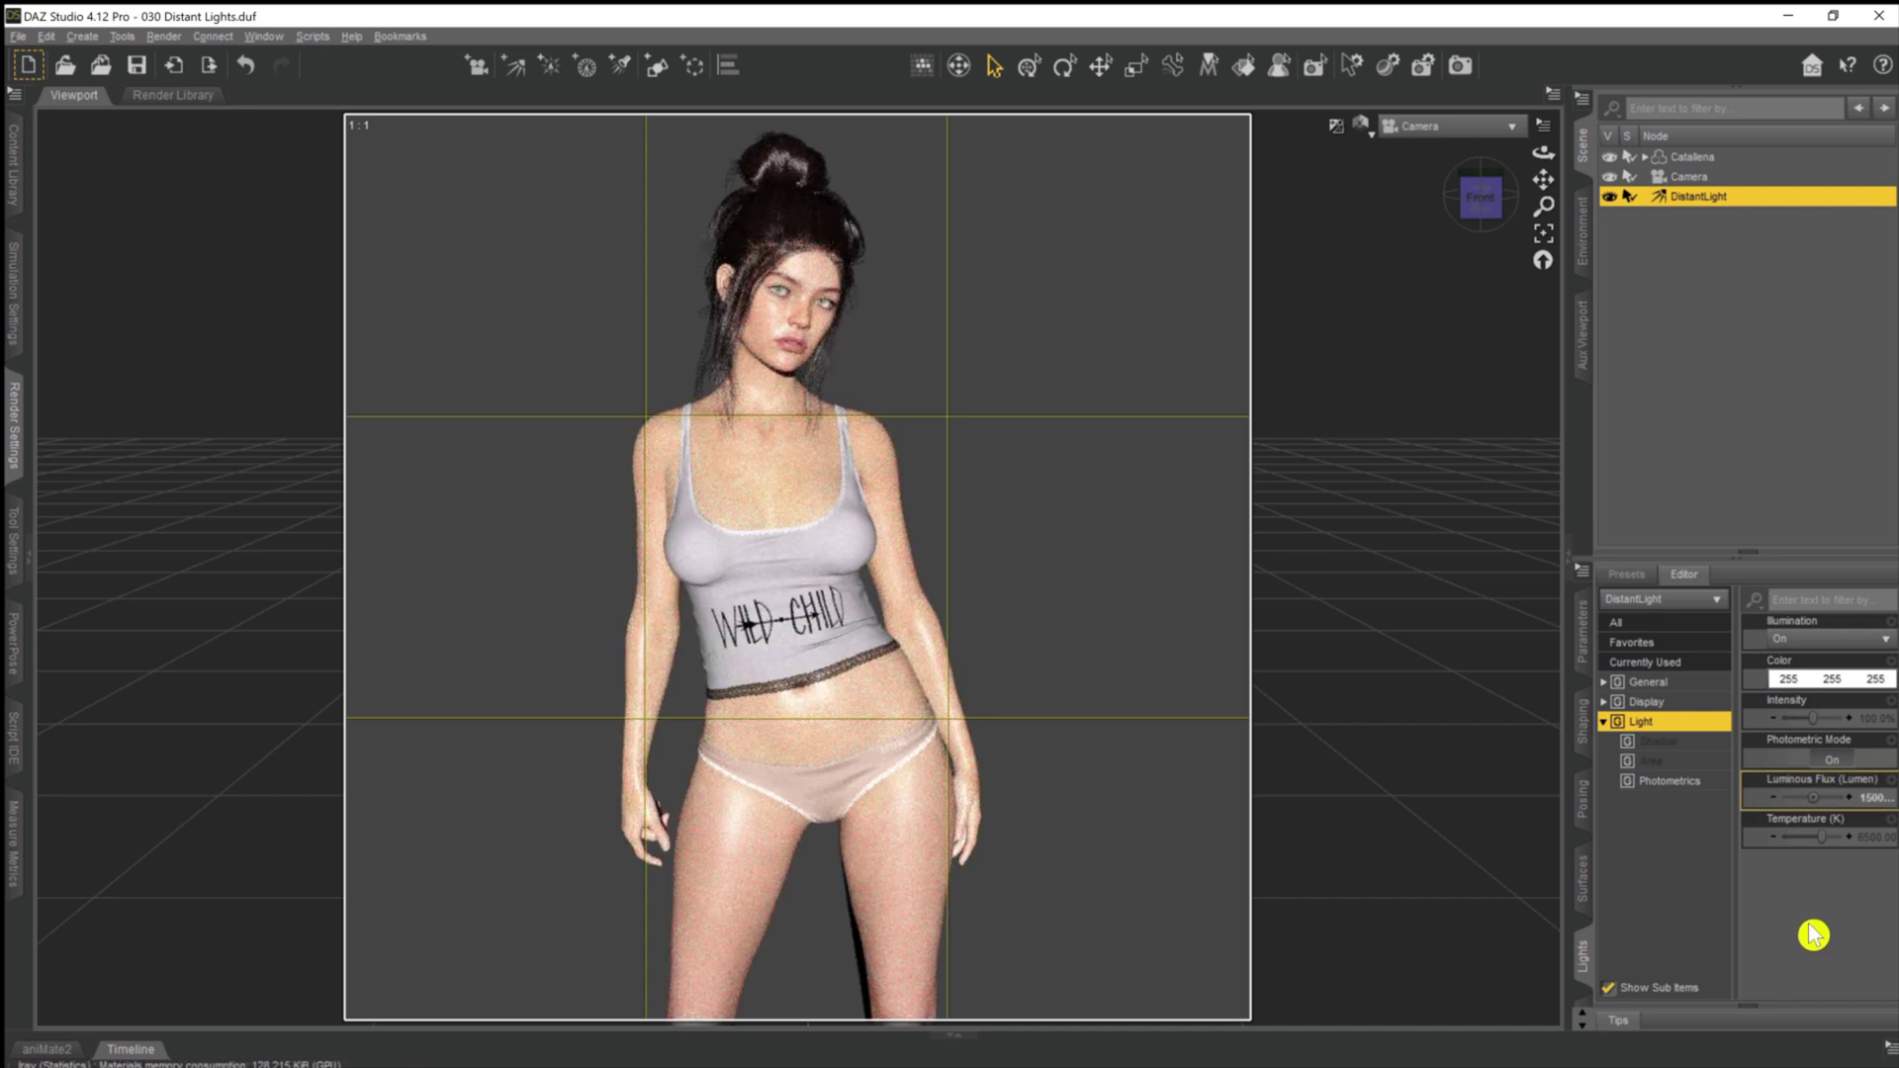
pyautogui.click(1837, 797)
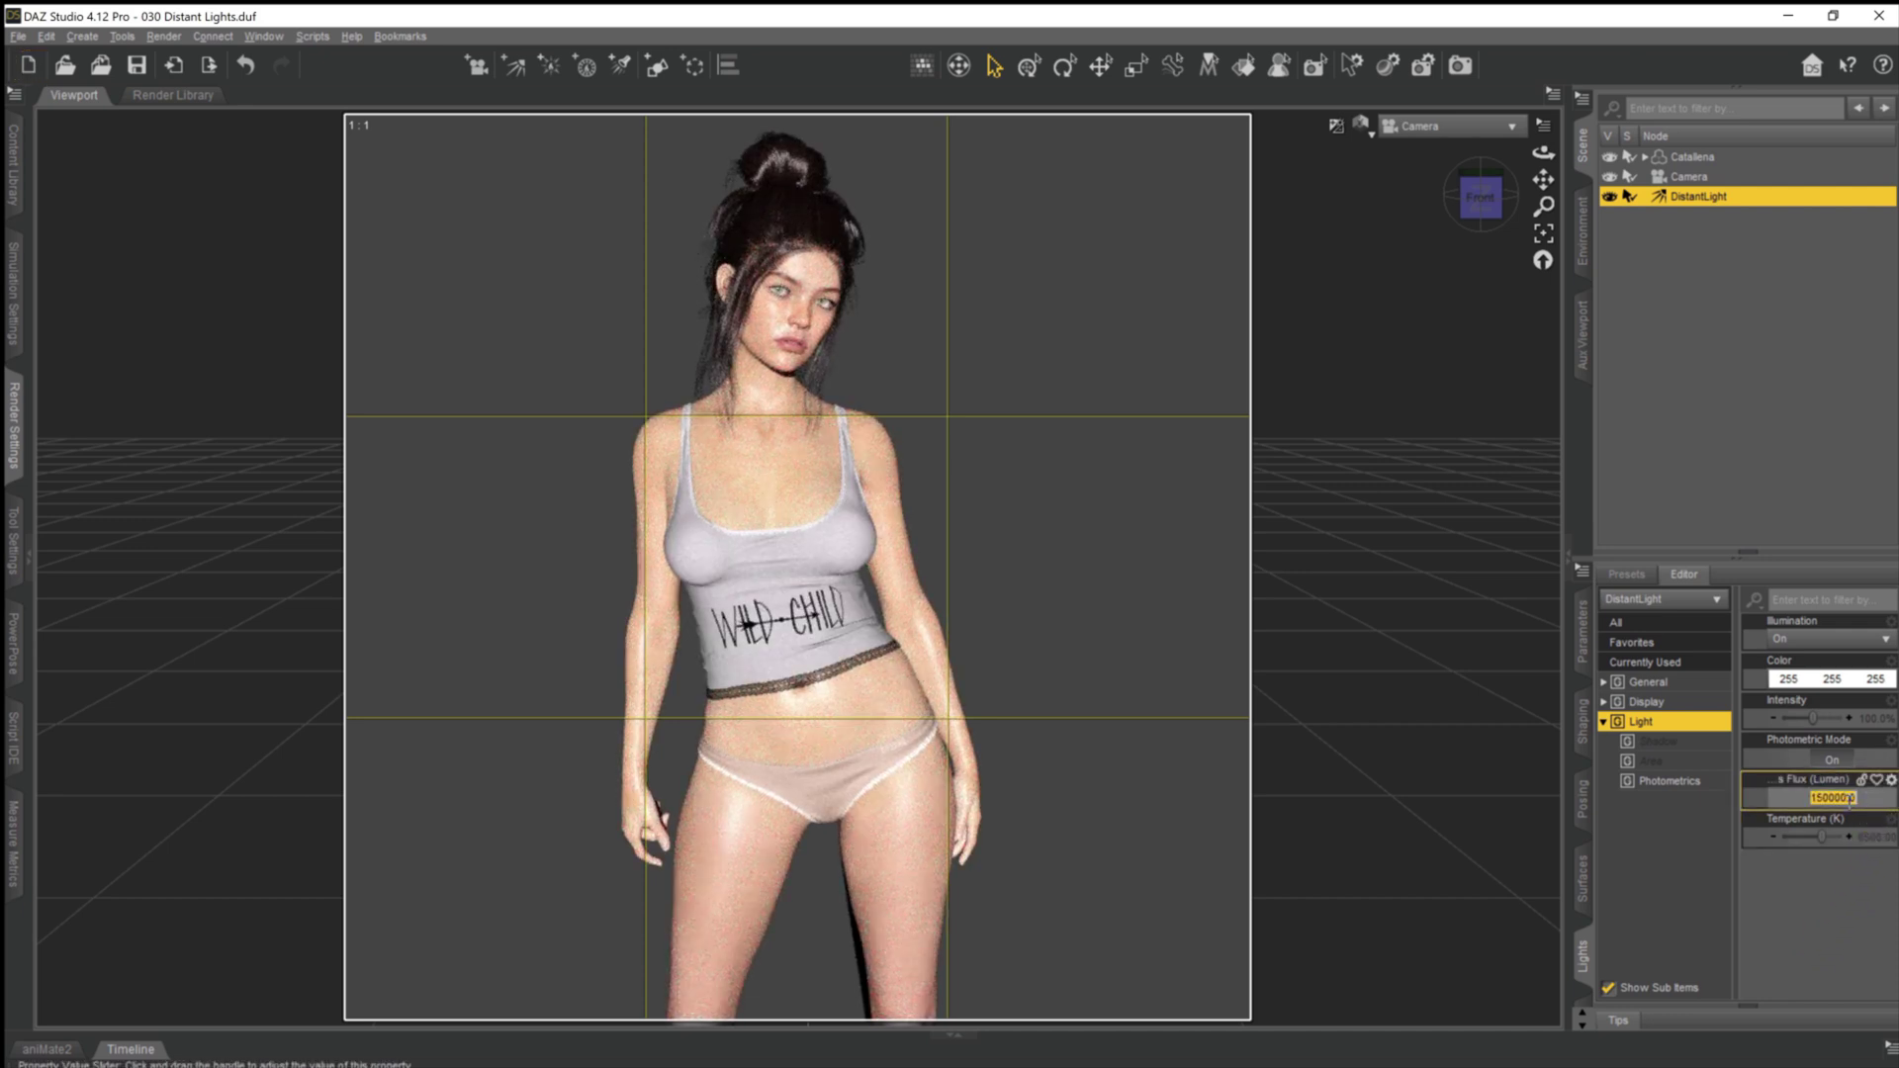
pyautogui.click(1838, 797)
pyautogui.write('0')
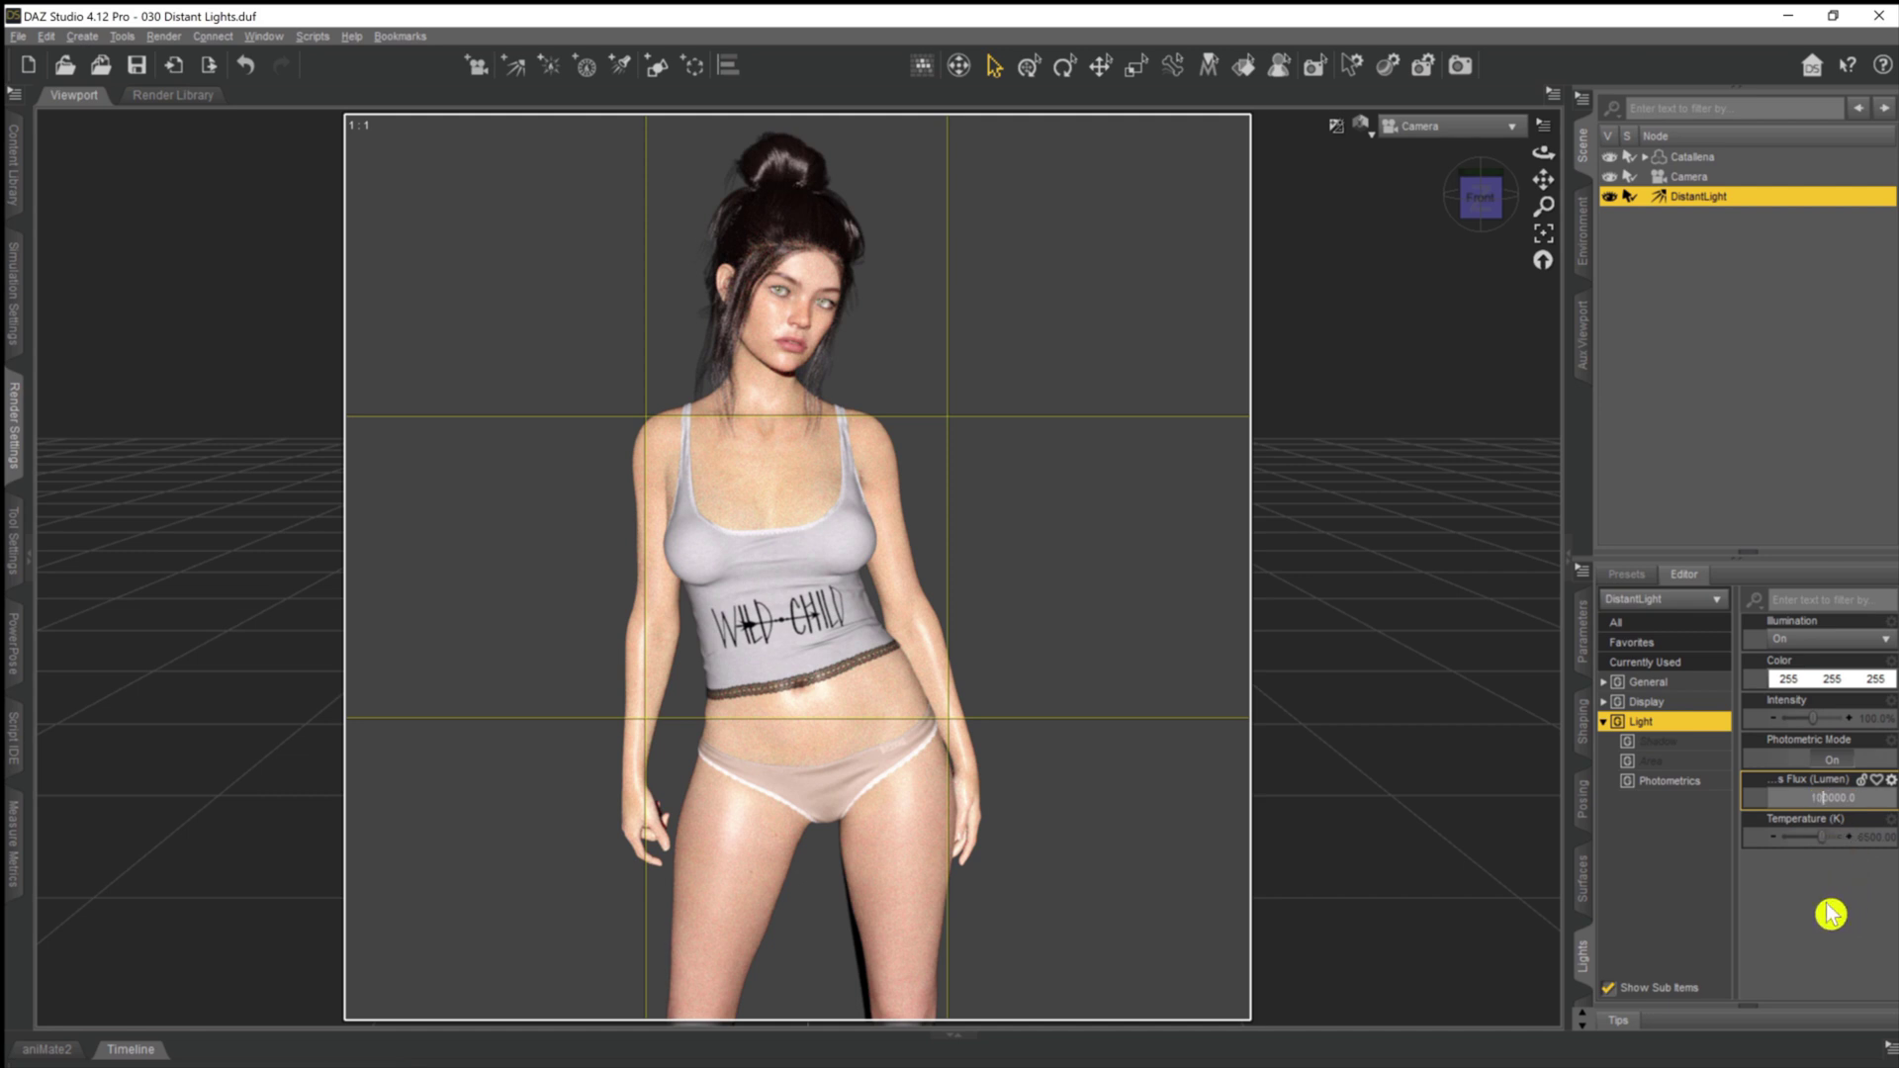
pyautogui.press('Return')
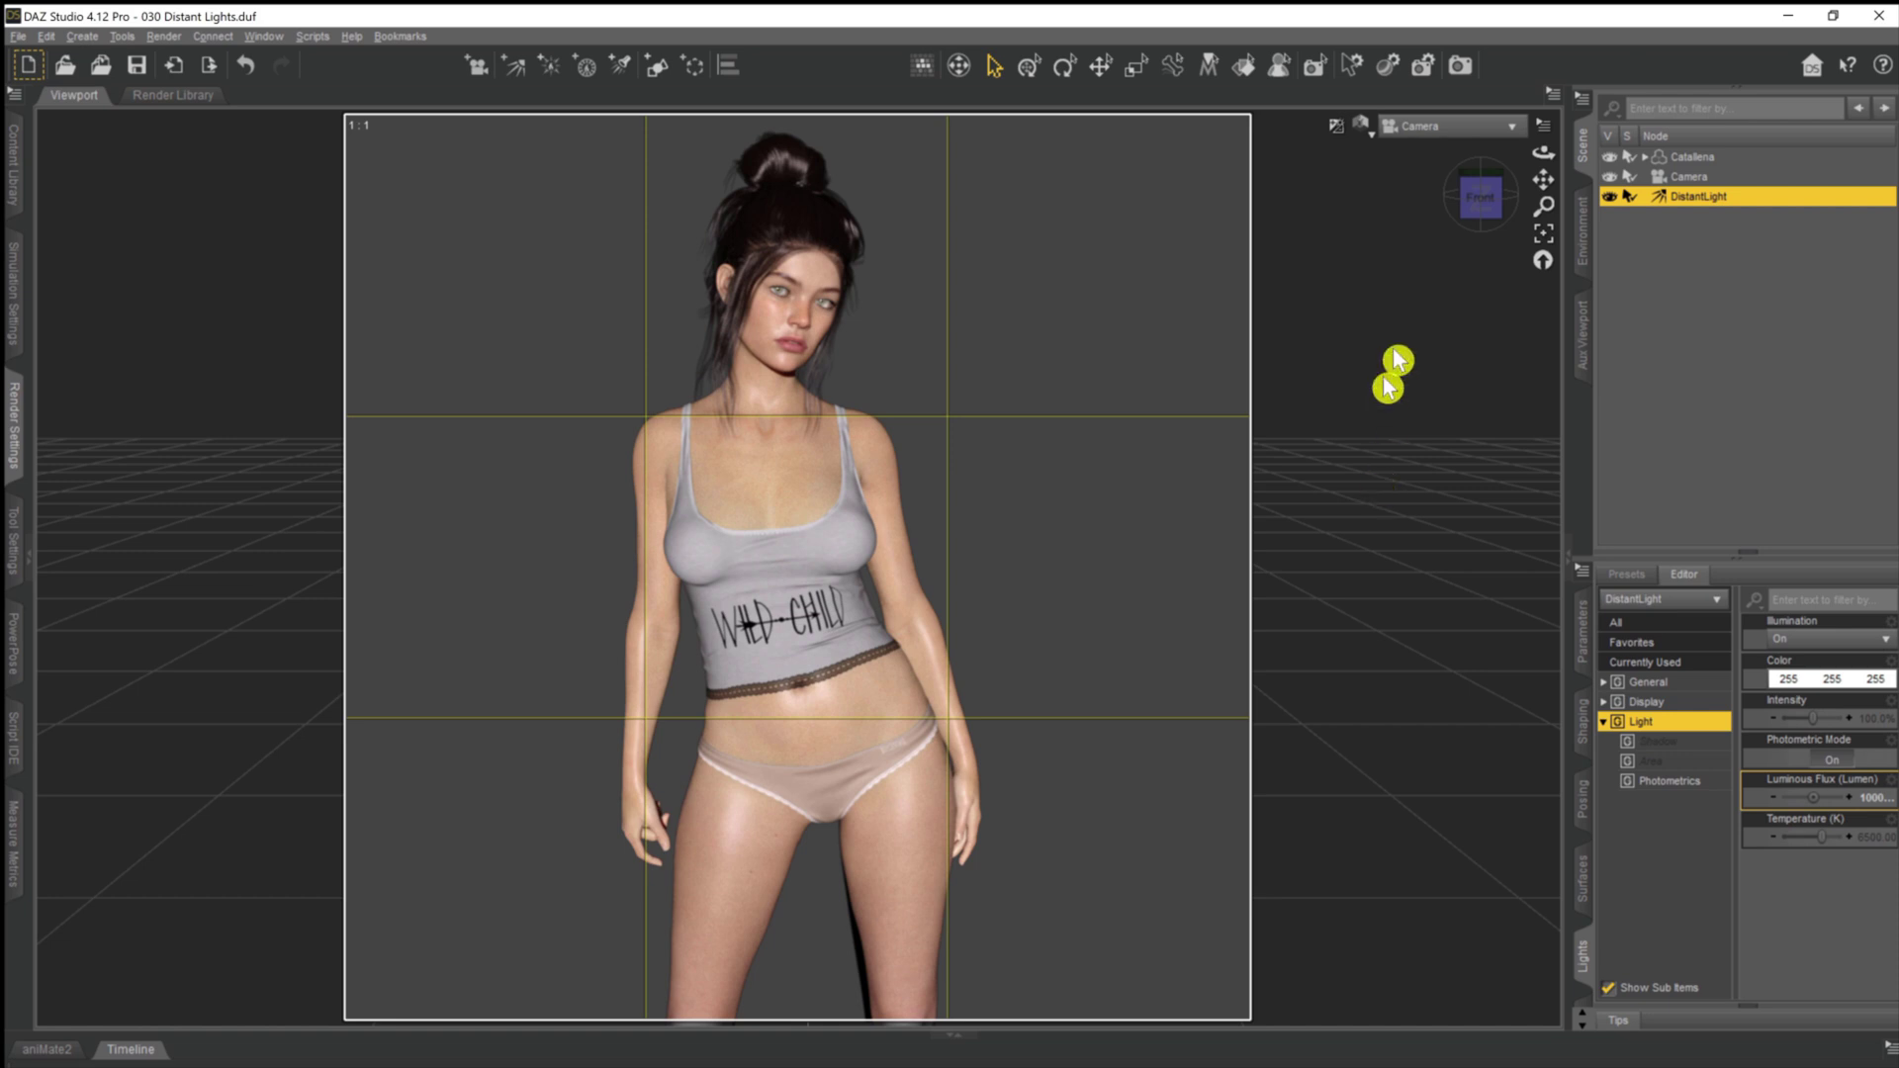
# Switch to a reset Perspective view and orbit around the figure to inspect the lighting
pyautogui.click(1430, 139)
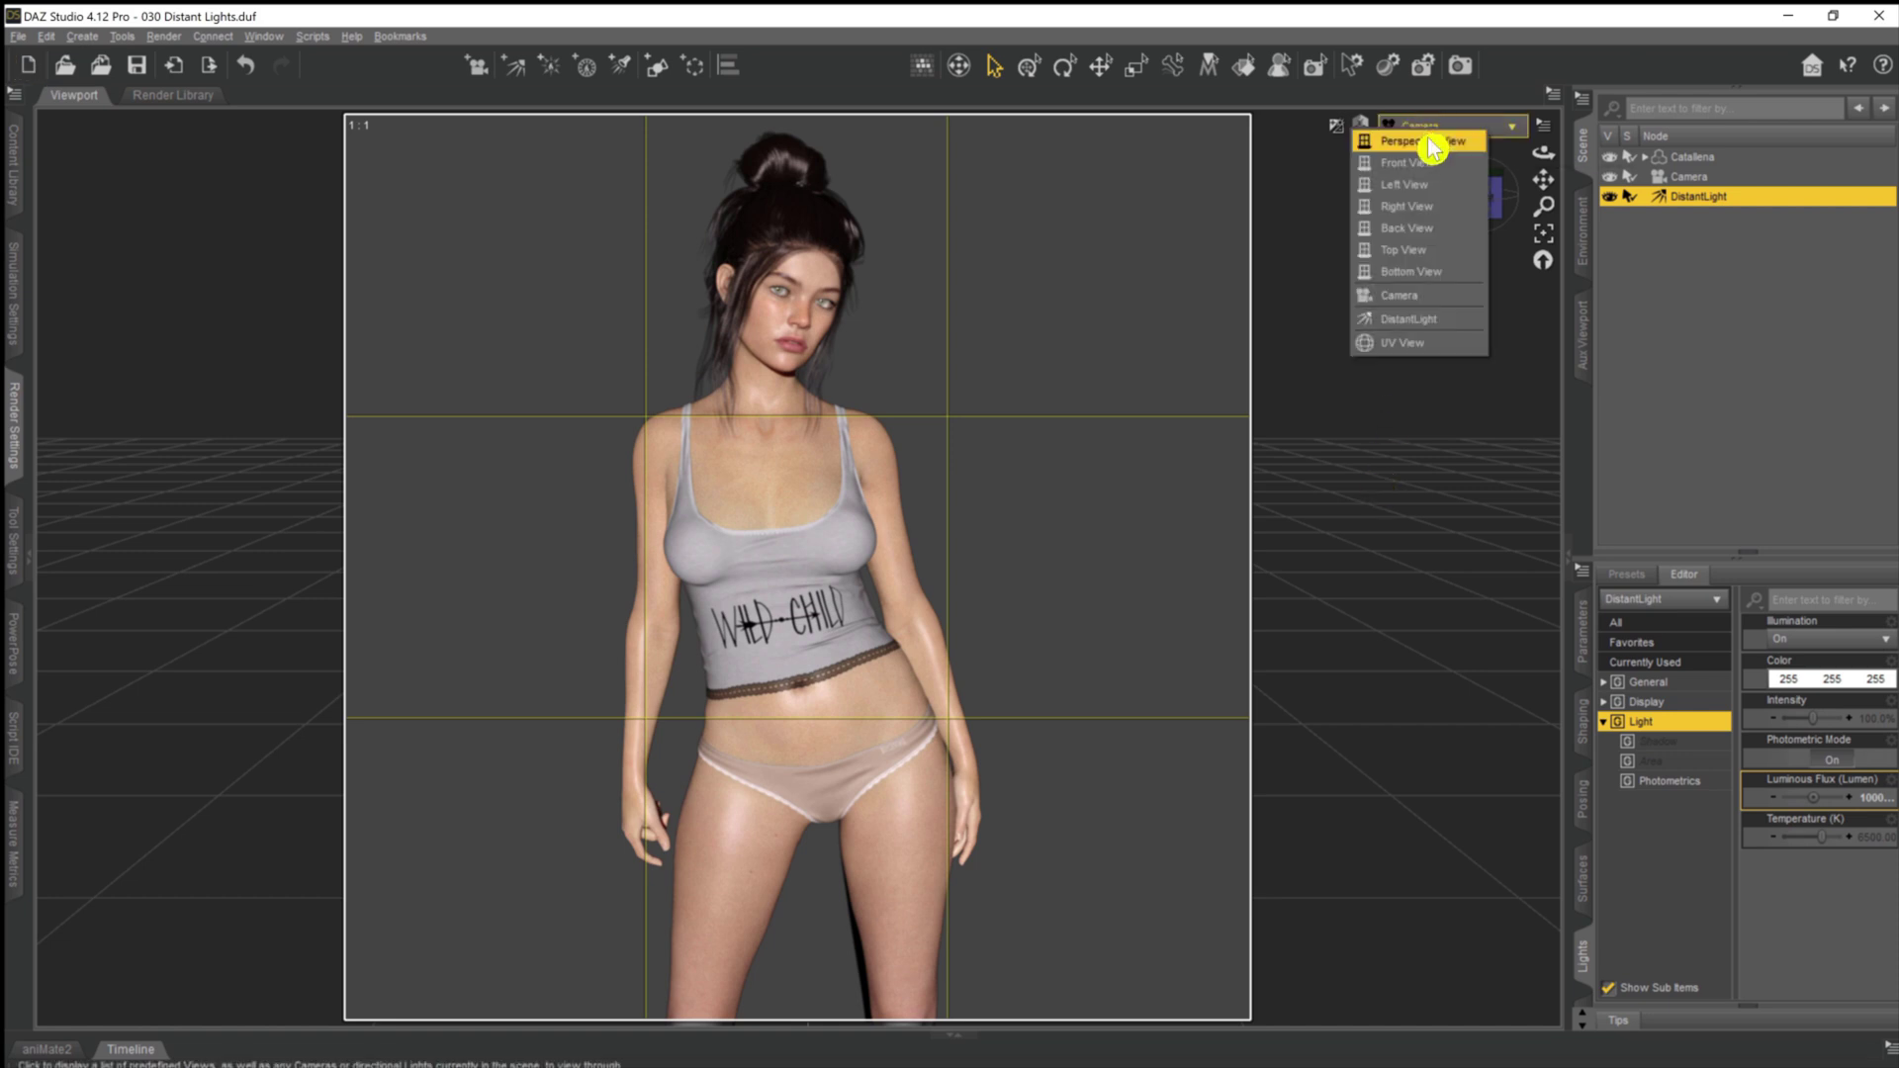
pyautogui.click(1430, 142)
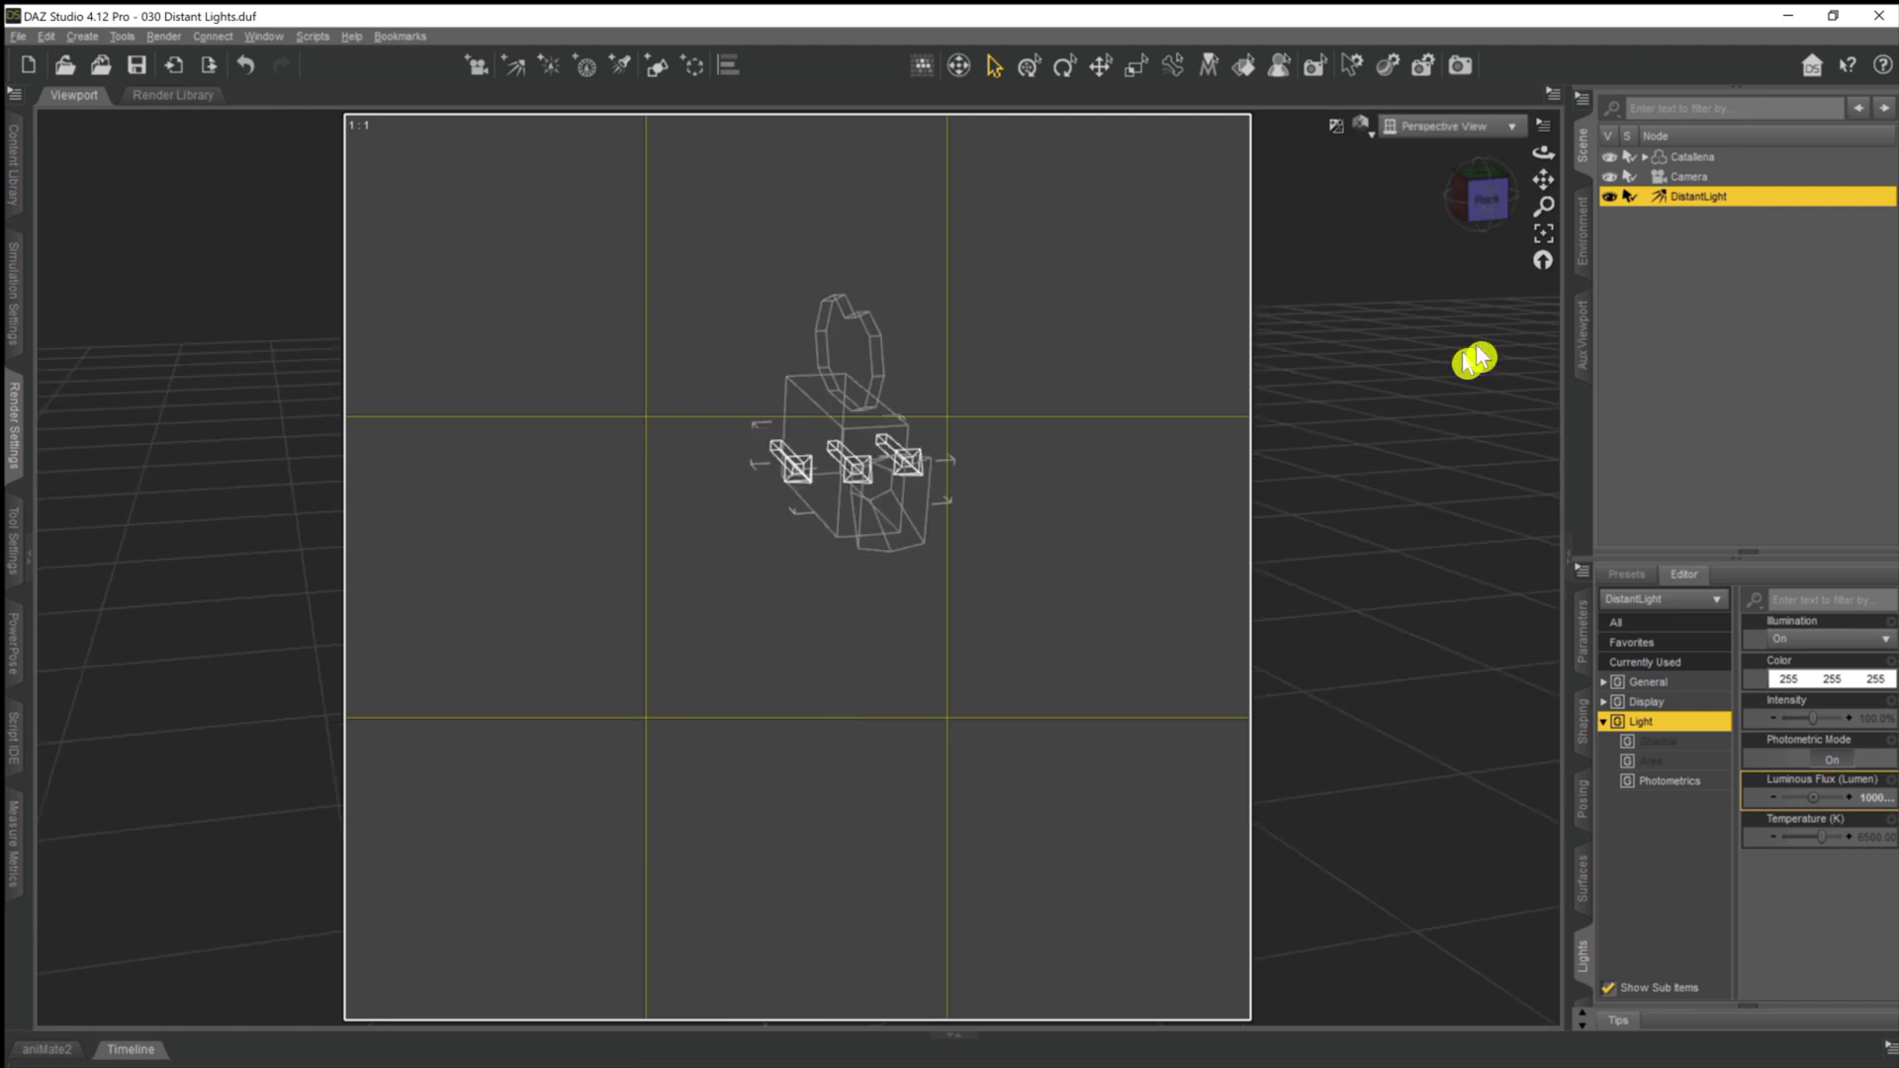
pyautogui.click(1543, 261)
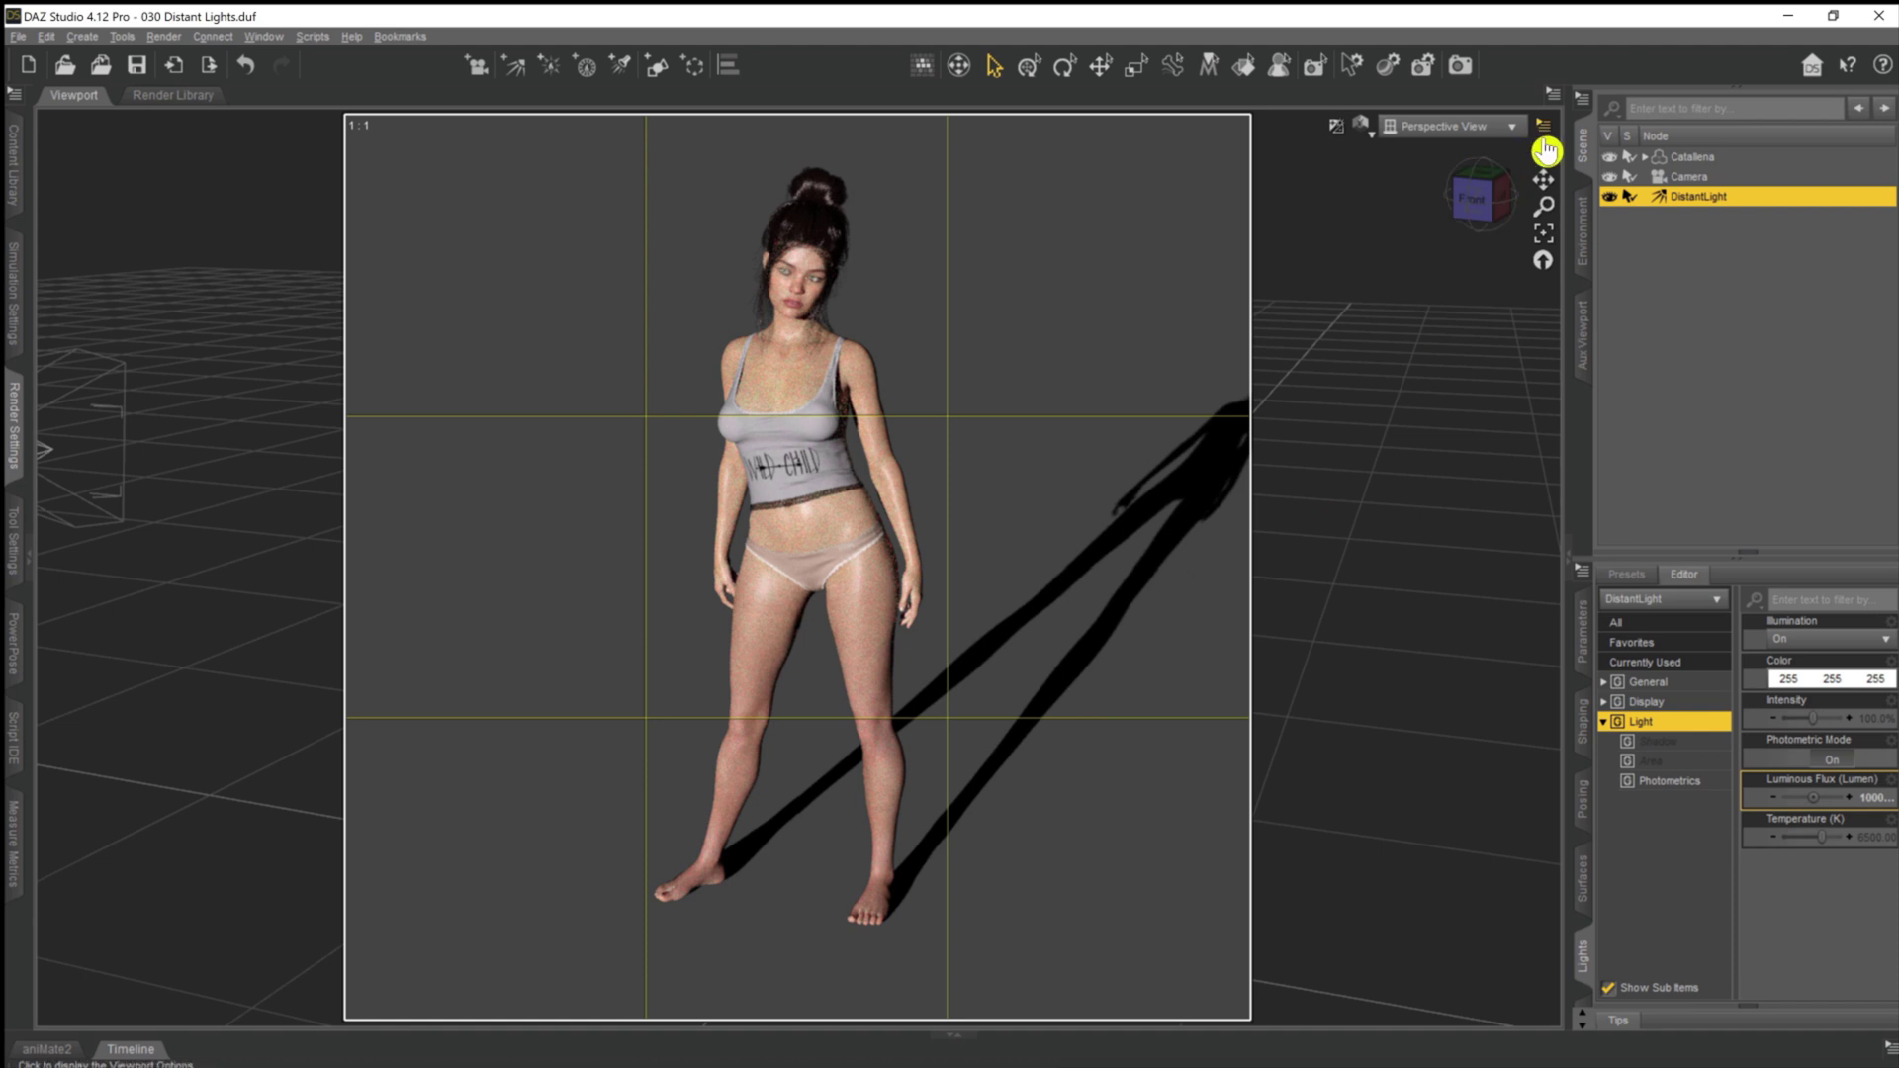
pyautogui.moveTo(1543, 153); pyautogui.dragTo(1710, 152)
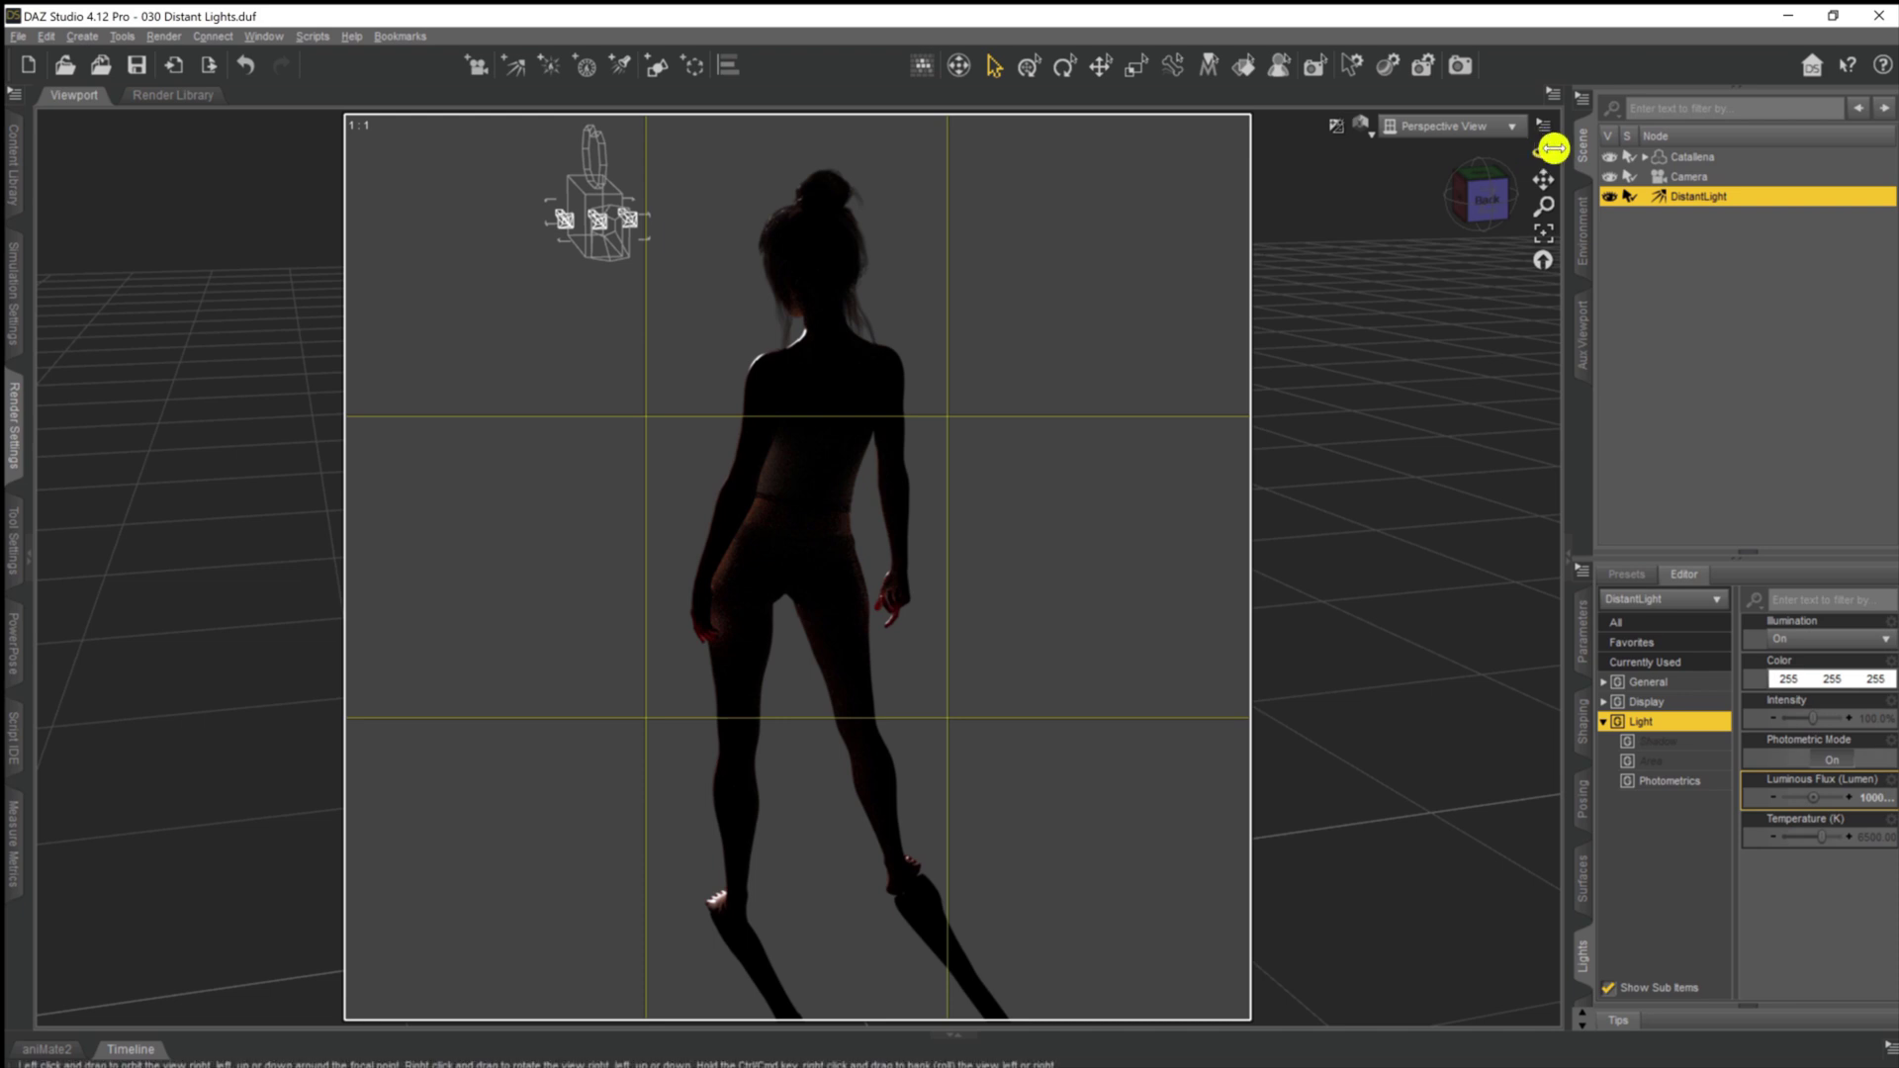
pyautogui.moveTo(1543, 151); pyautogui.dragTo(1810, 154)
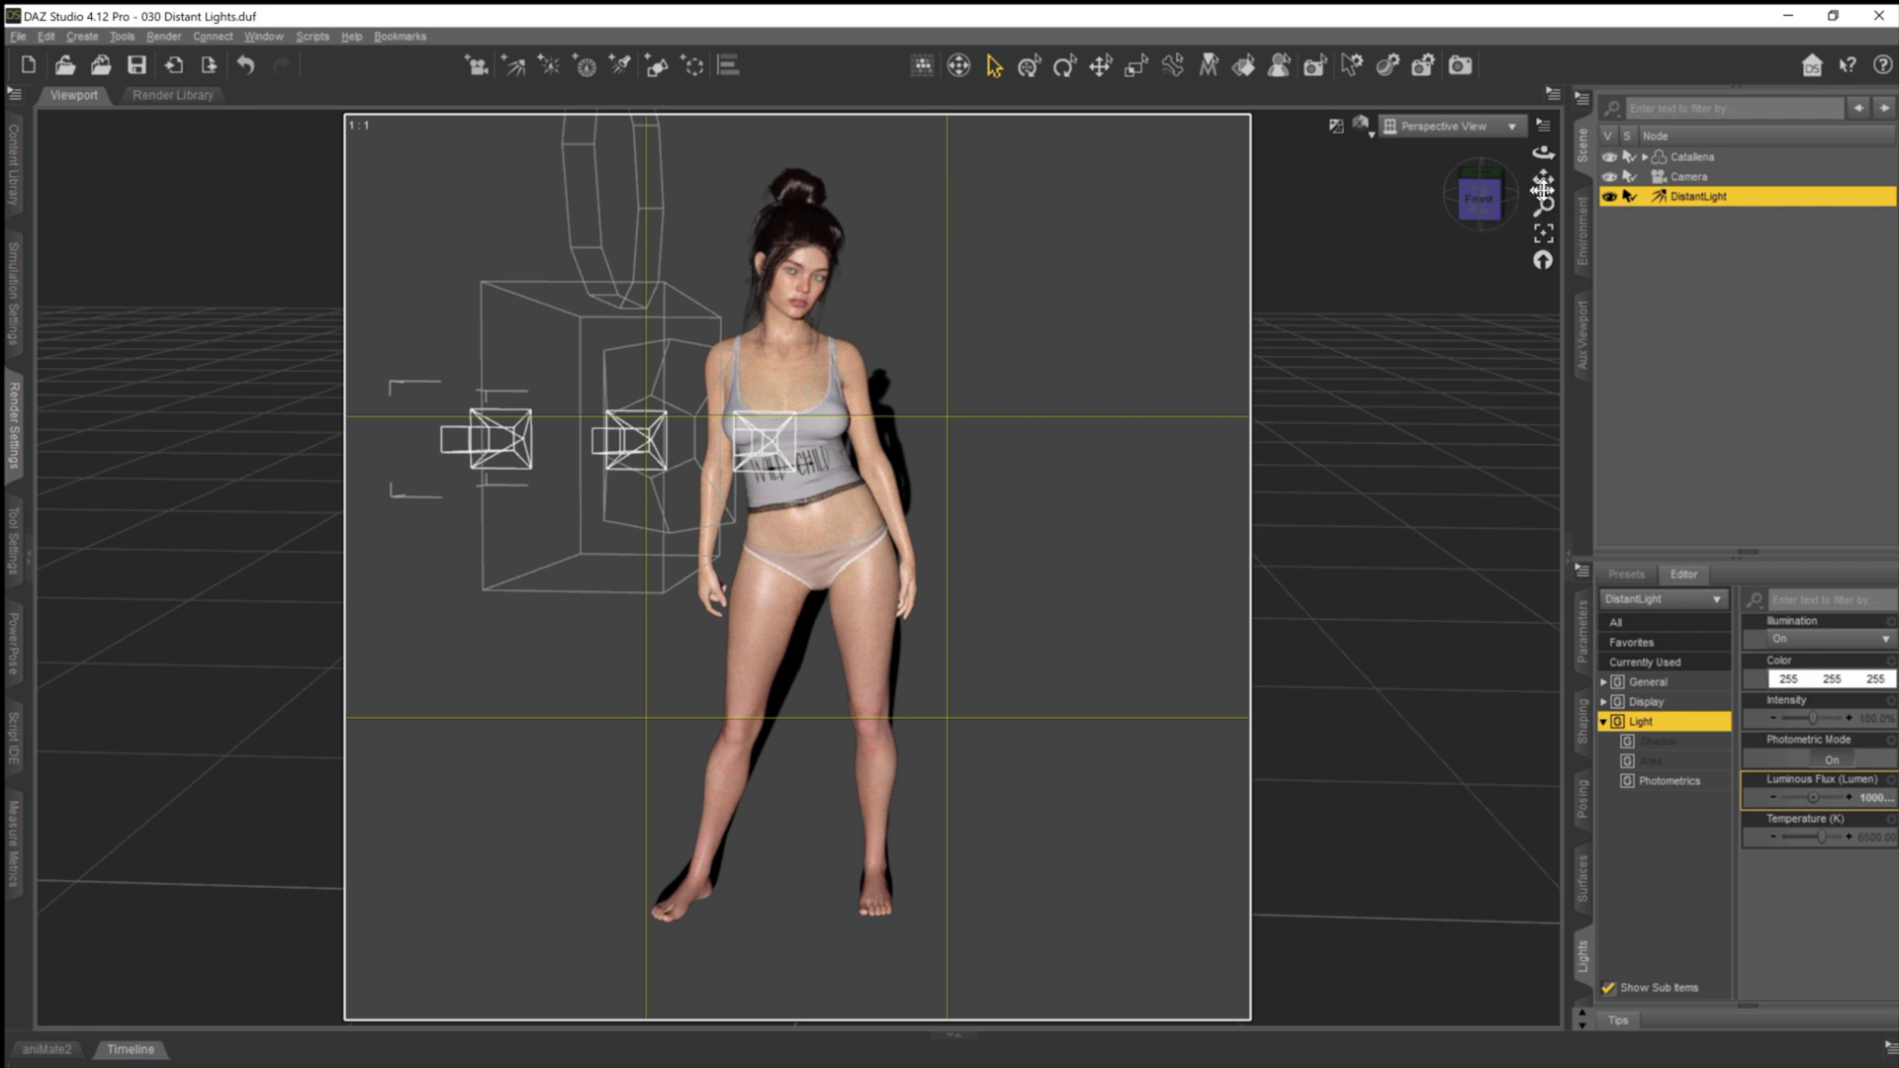
pyautogui.moveTo(1543, 153); pyautogui.dragTo(1537, 158)
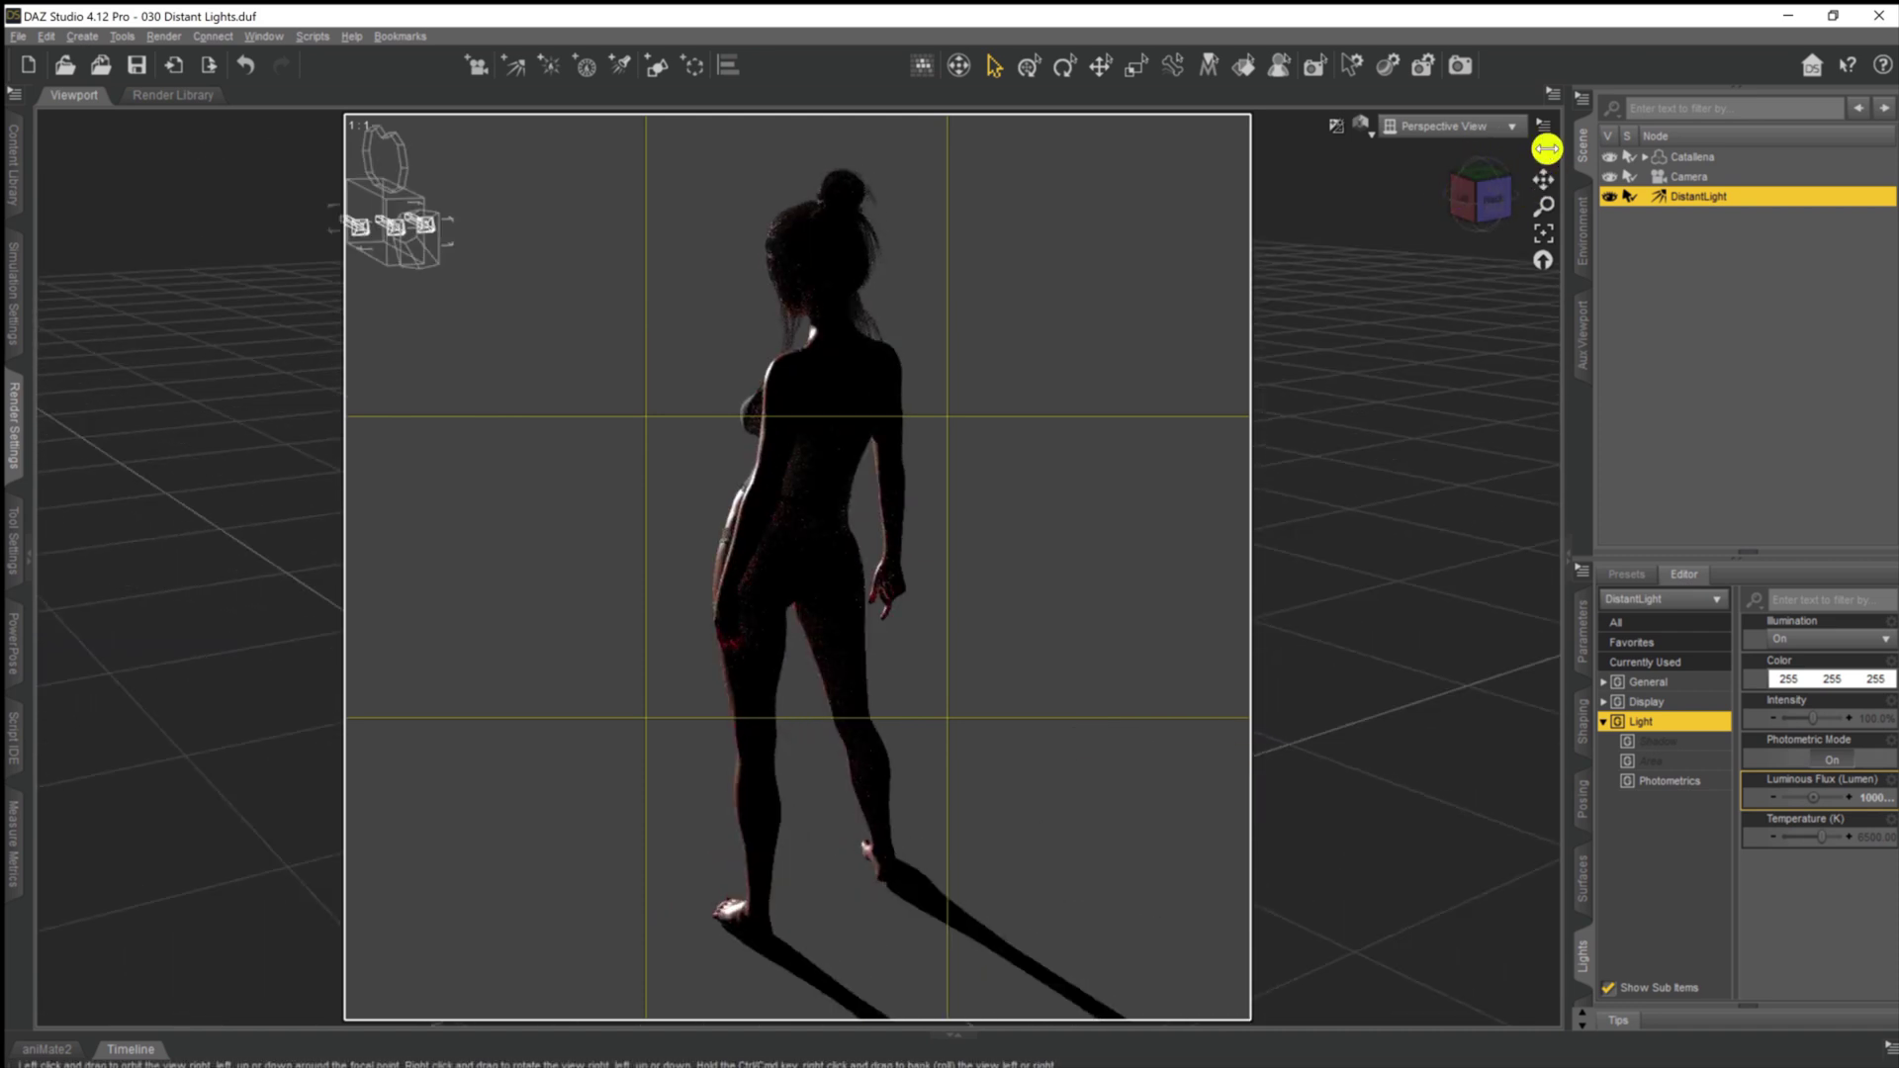
pyautogui.moveTo(1547, 148); pyautogui.dragTo(1542, 154)
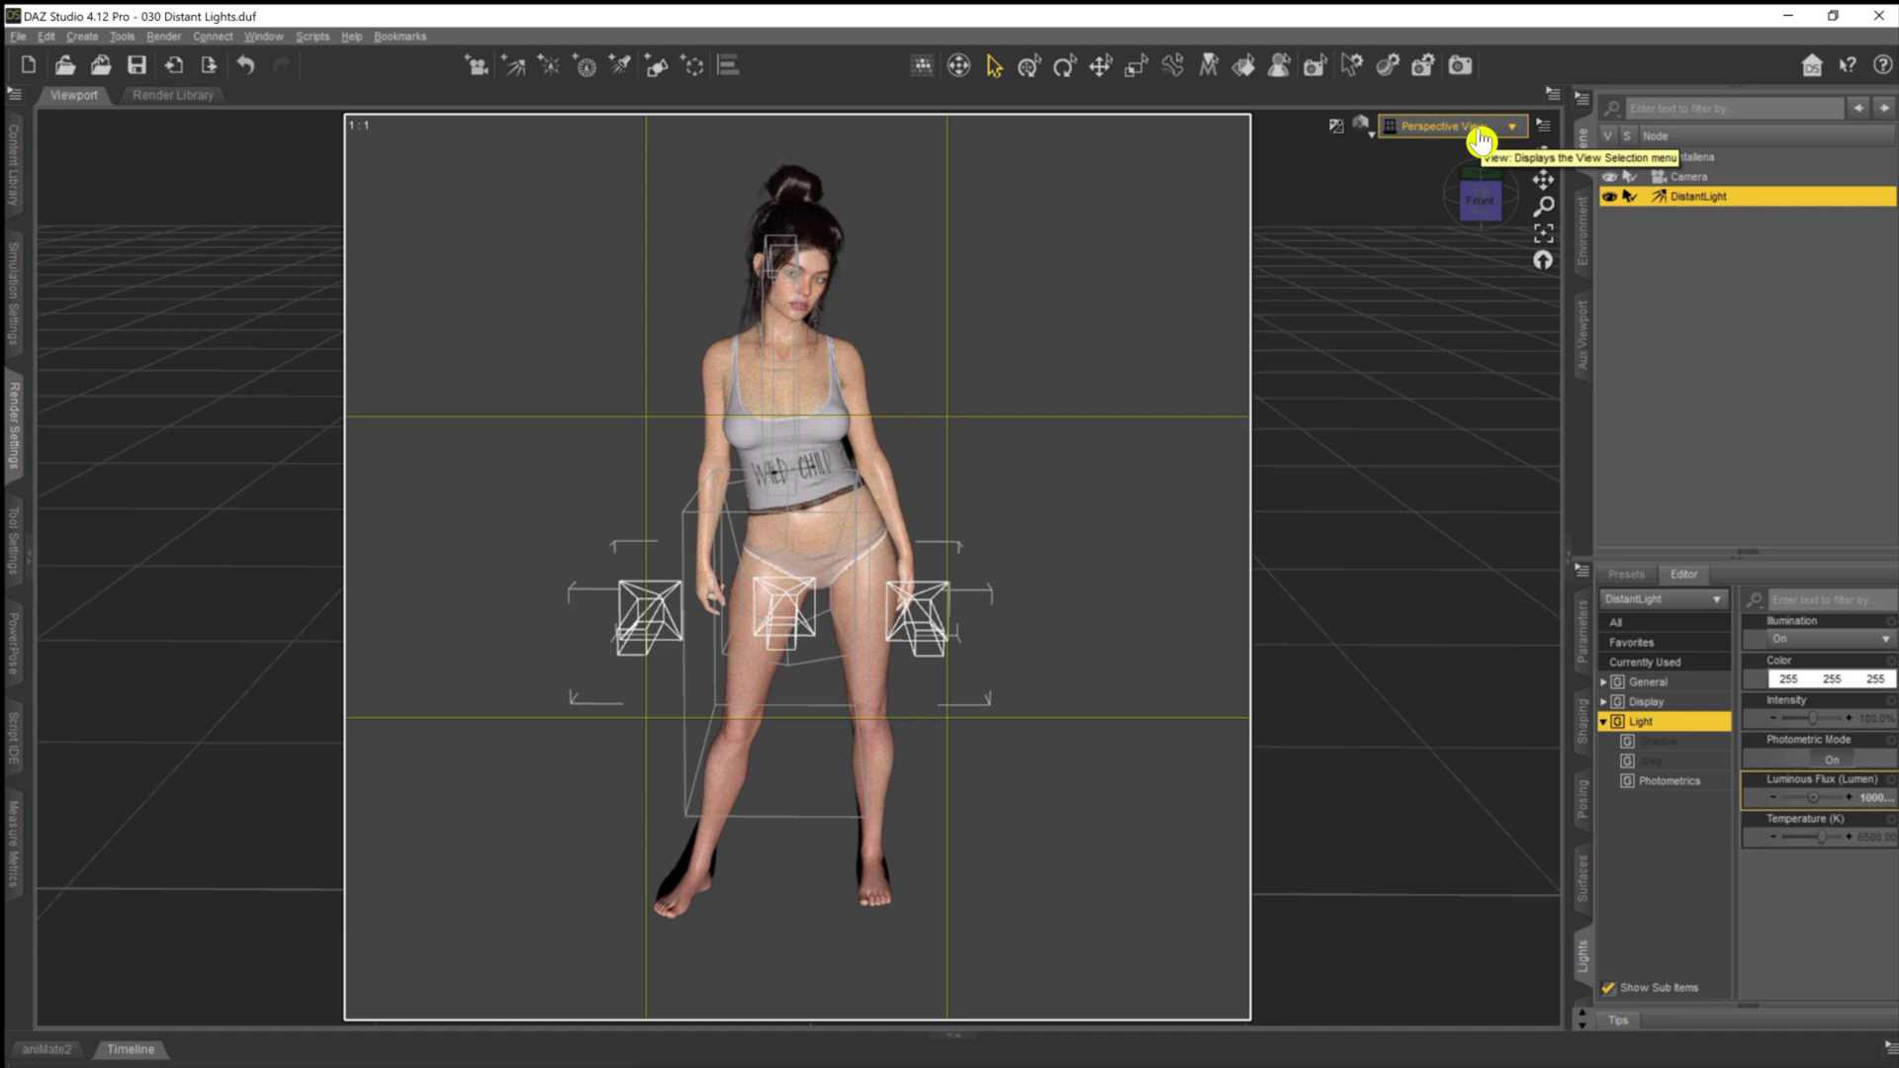
# Return the viewport to the scene Camera and bring up the light's colour picker
pyautogui.click(1480, 140)
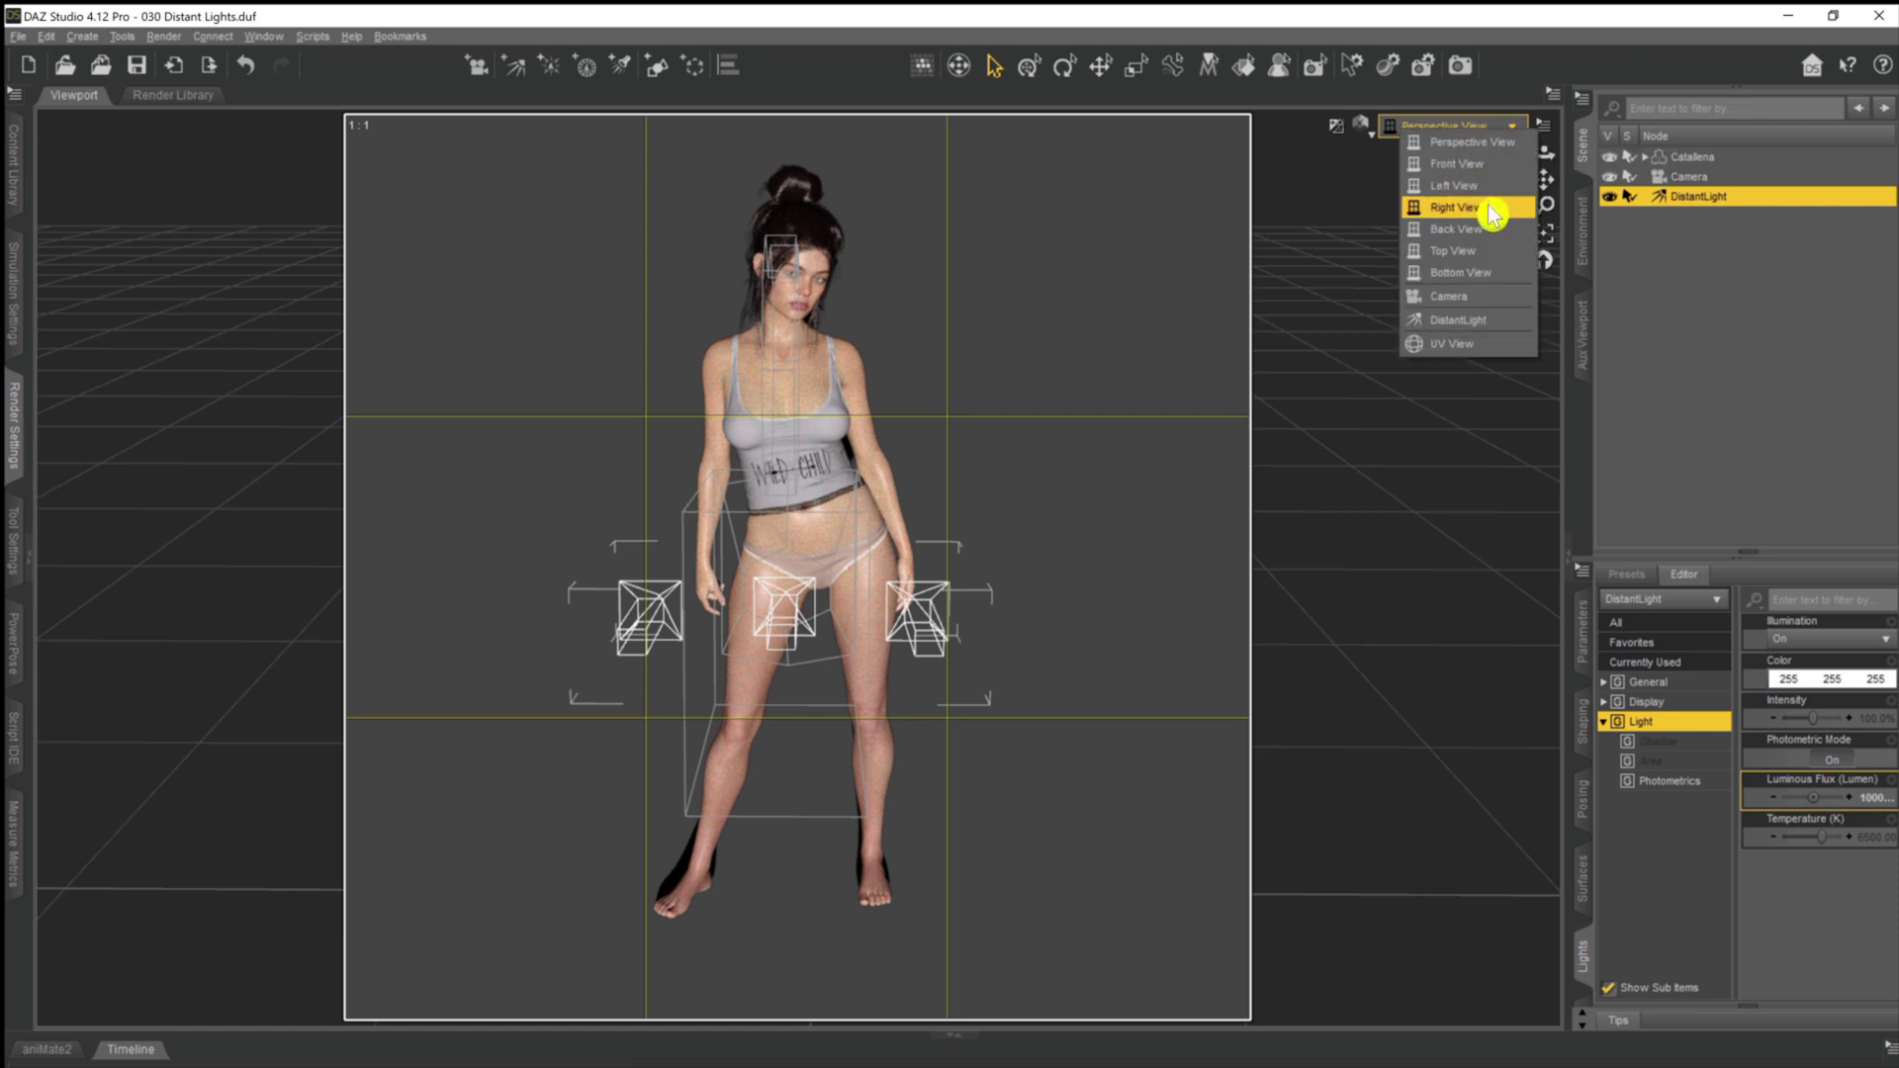
pyautogui.click(1483, 302)
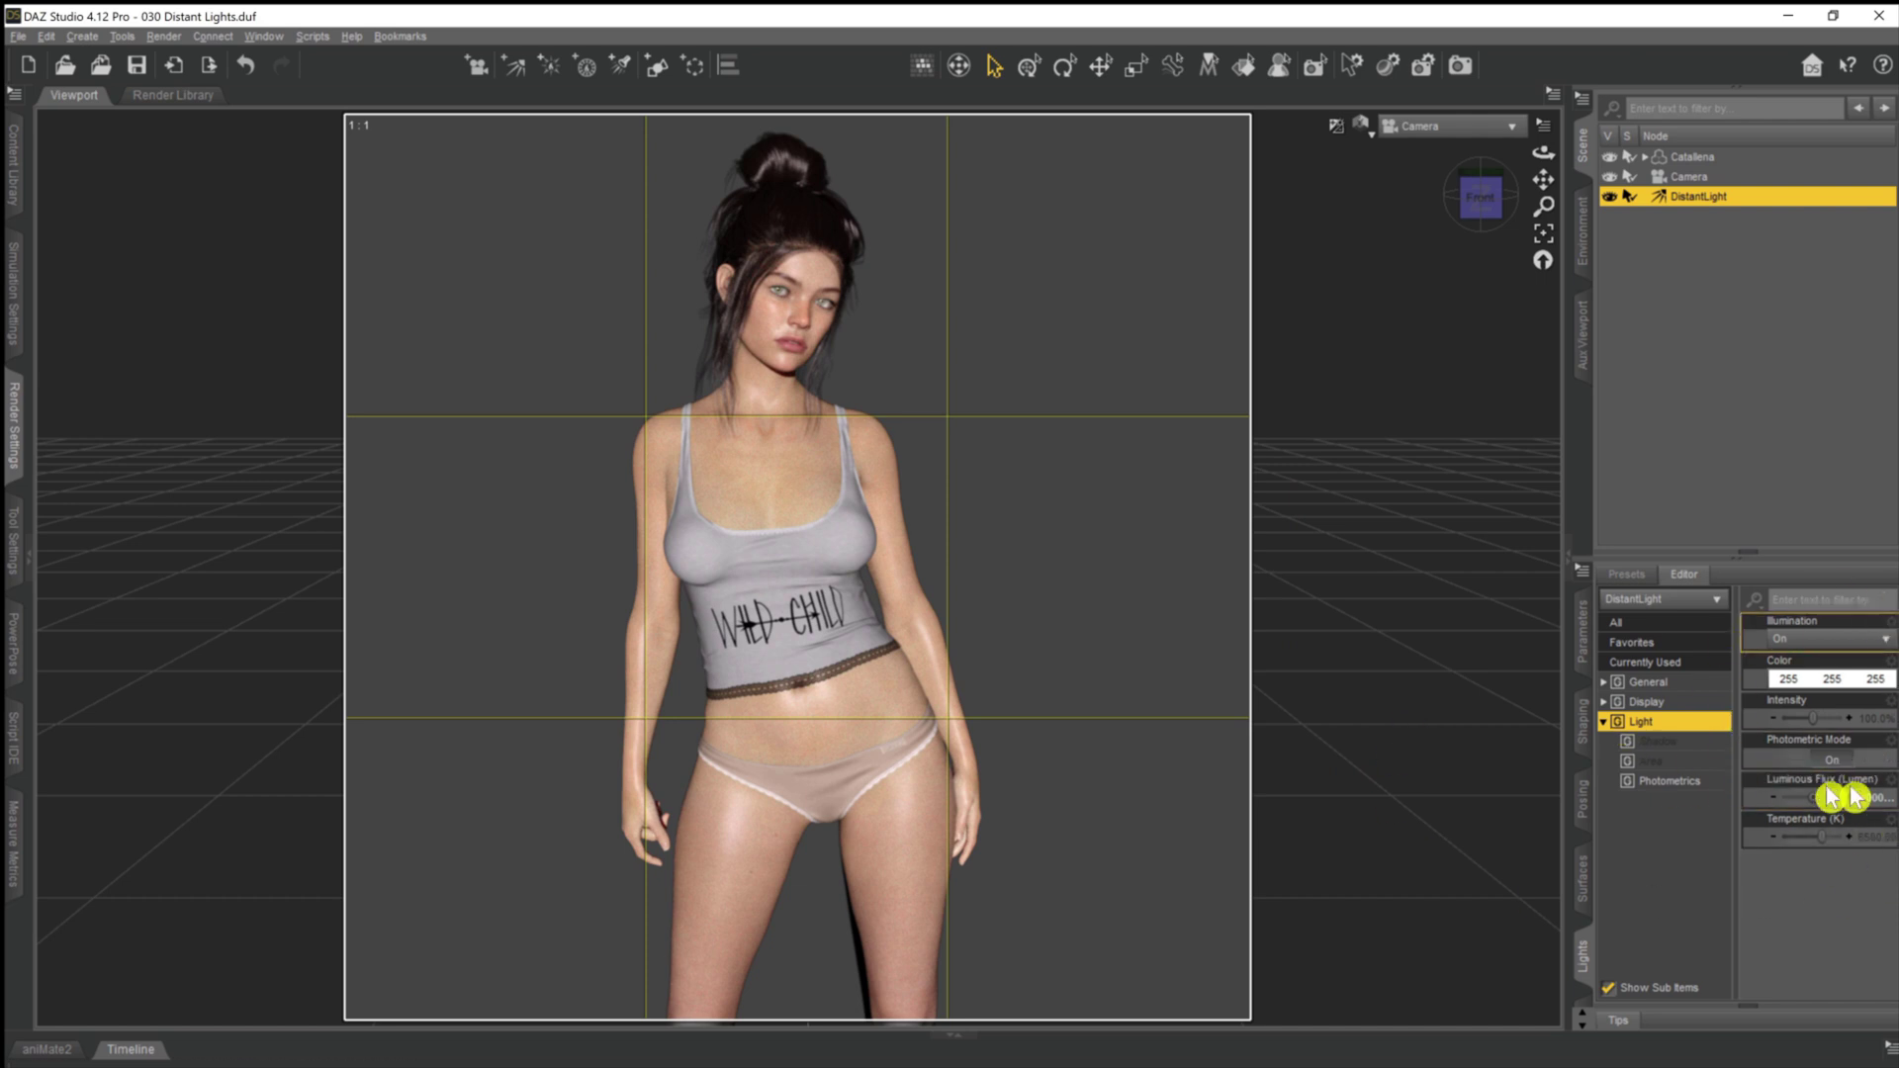
pyautogui.click(1813, 683)
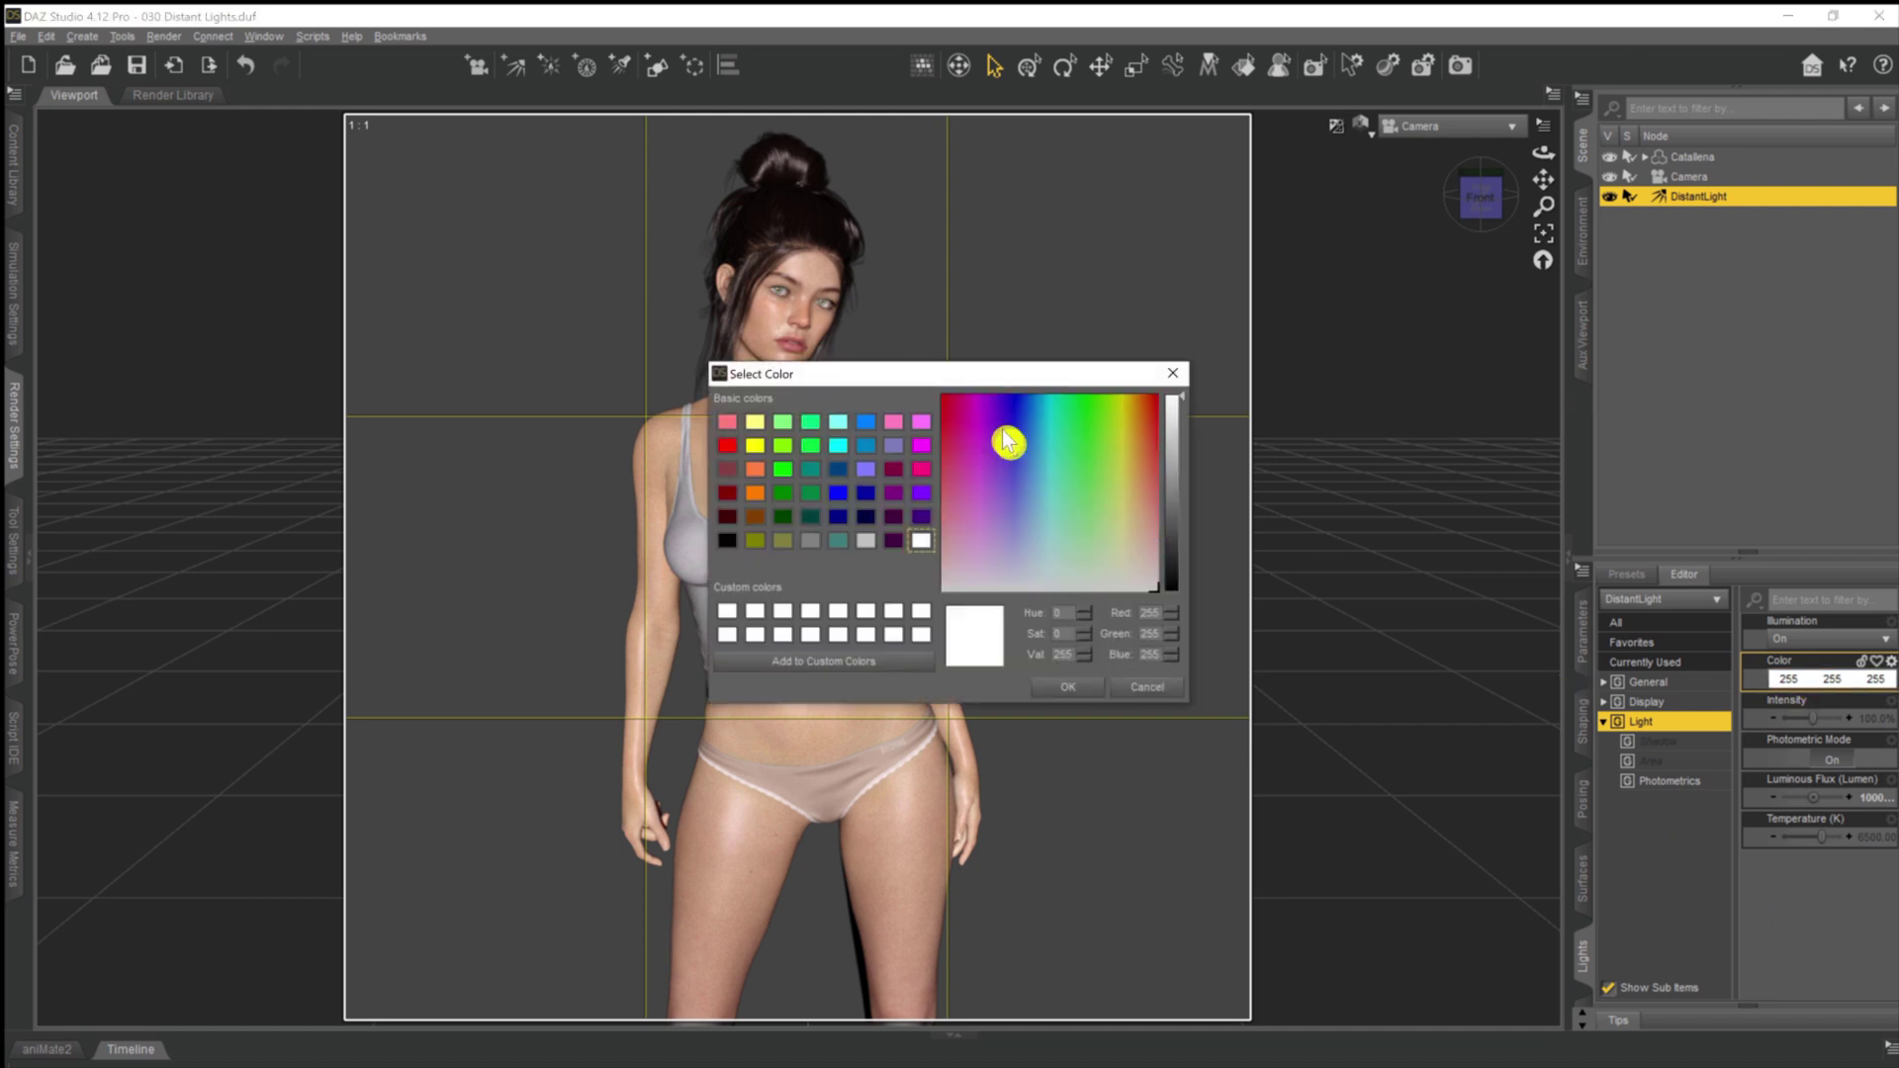
# Try several pale tints and apply a near-white pale yellow to the light
pyautogui.moveTo(954, 386); pyautogui.dragTo(1272, 331)
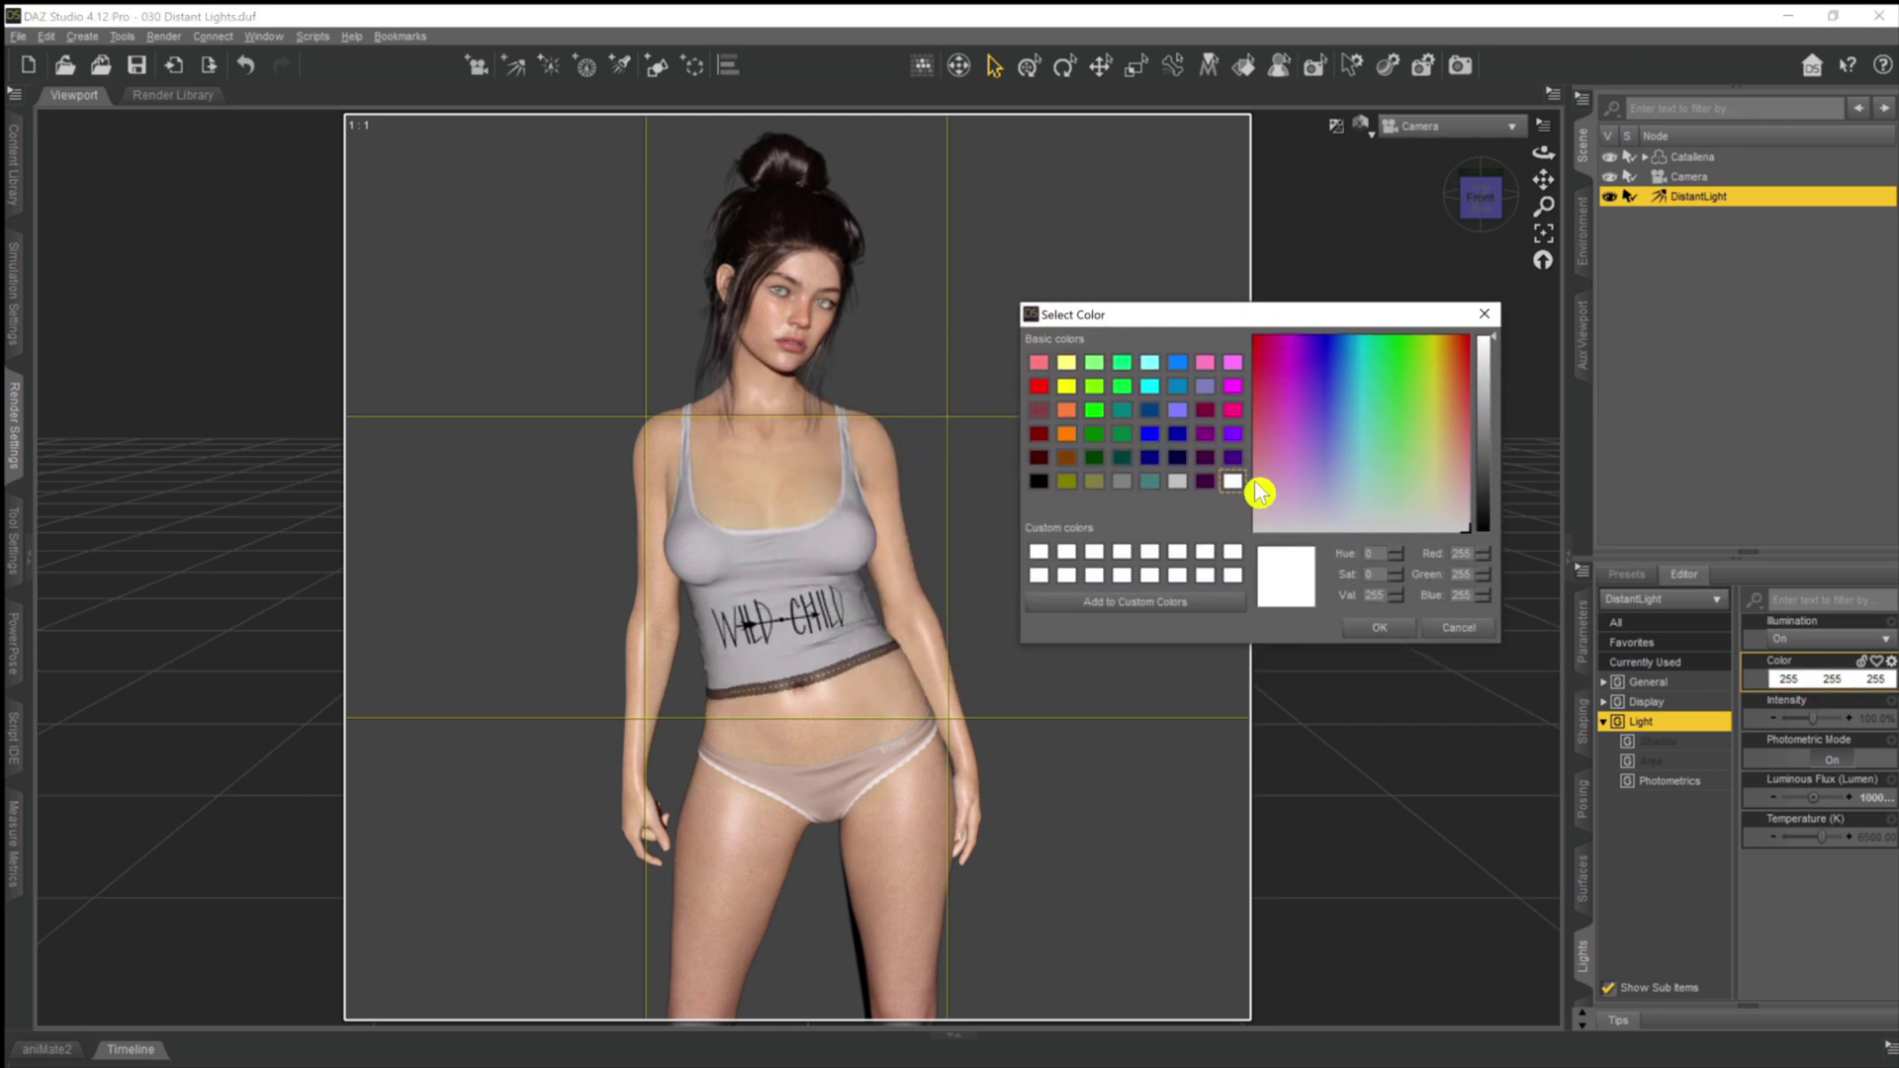
pyautogui.click(1379, 343)
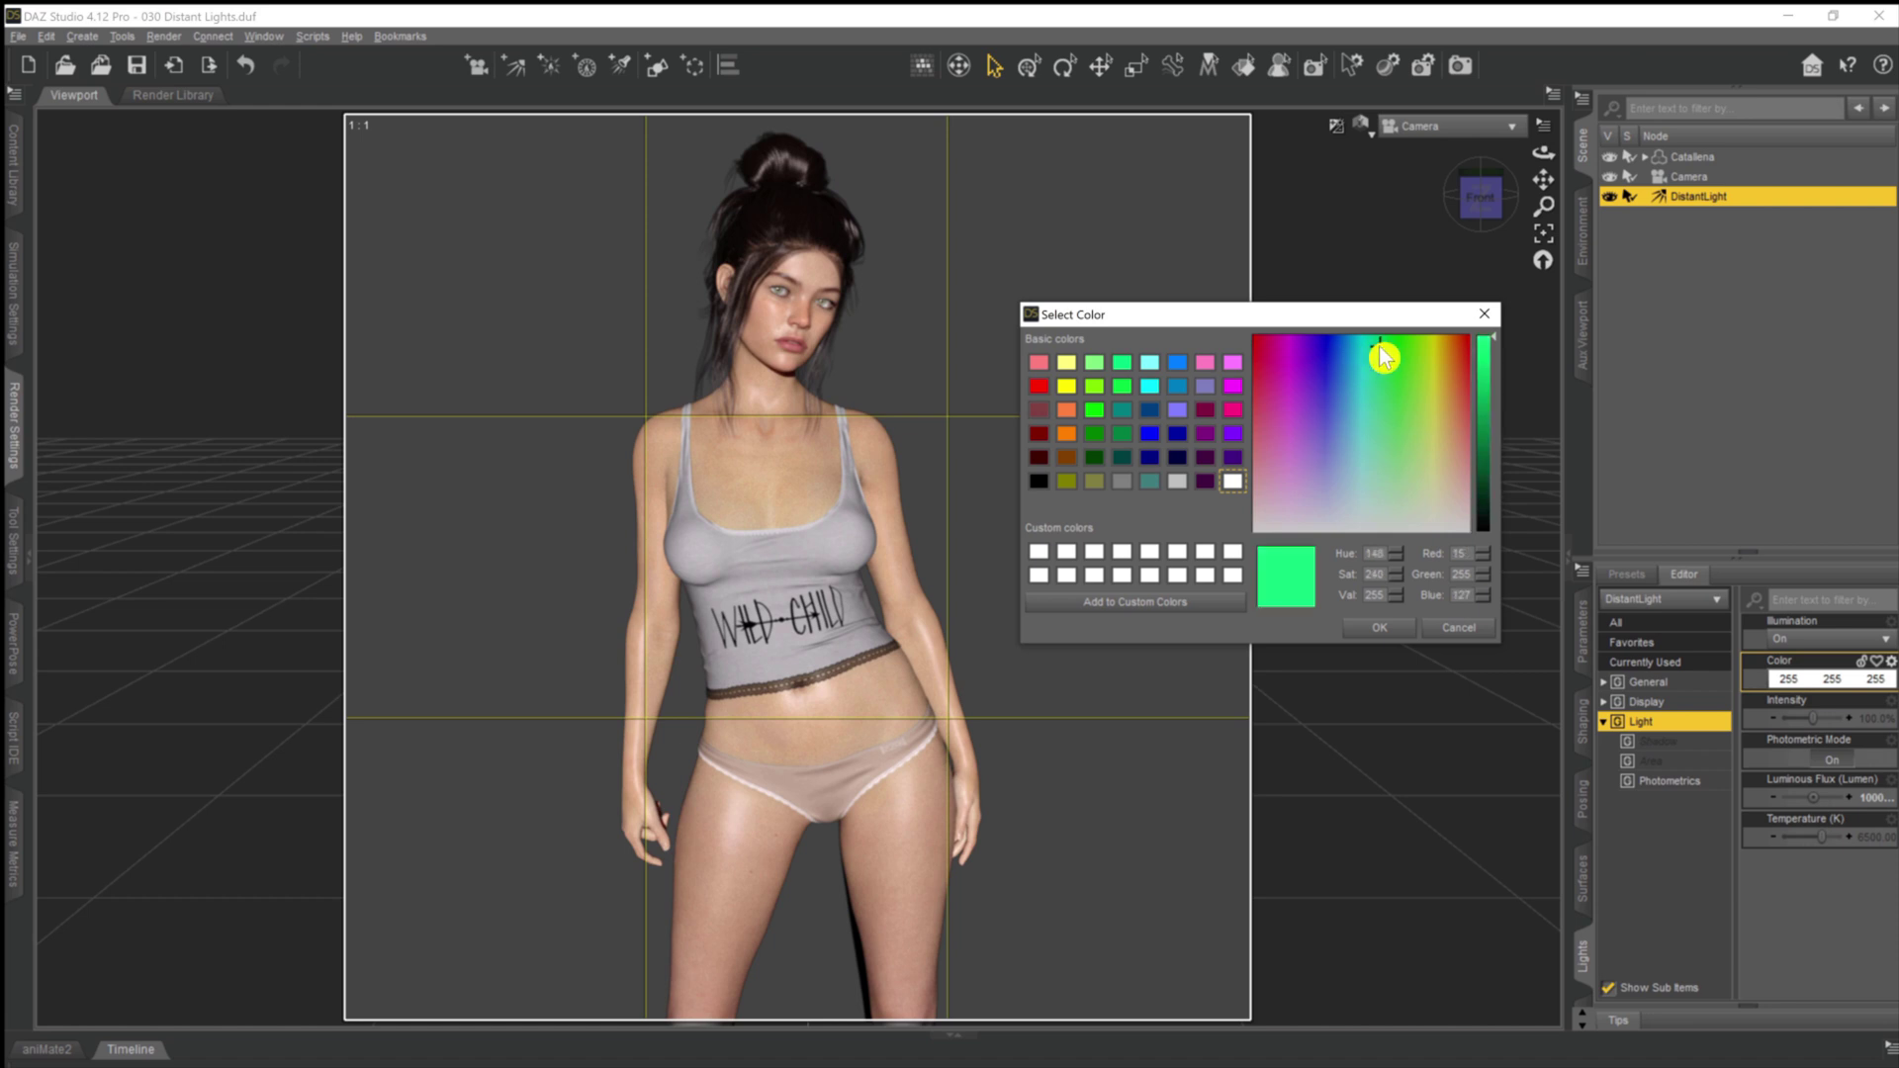
pyautogui.moveTo(1363, 344)
pyautogui.mouseDown()
pyautogui.moveTo(1275, 344)
pyautogui.moveTo(1365, 352)
pyautogui.mouseUp()
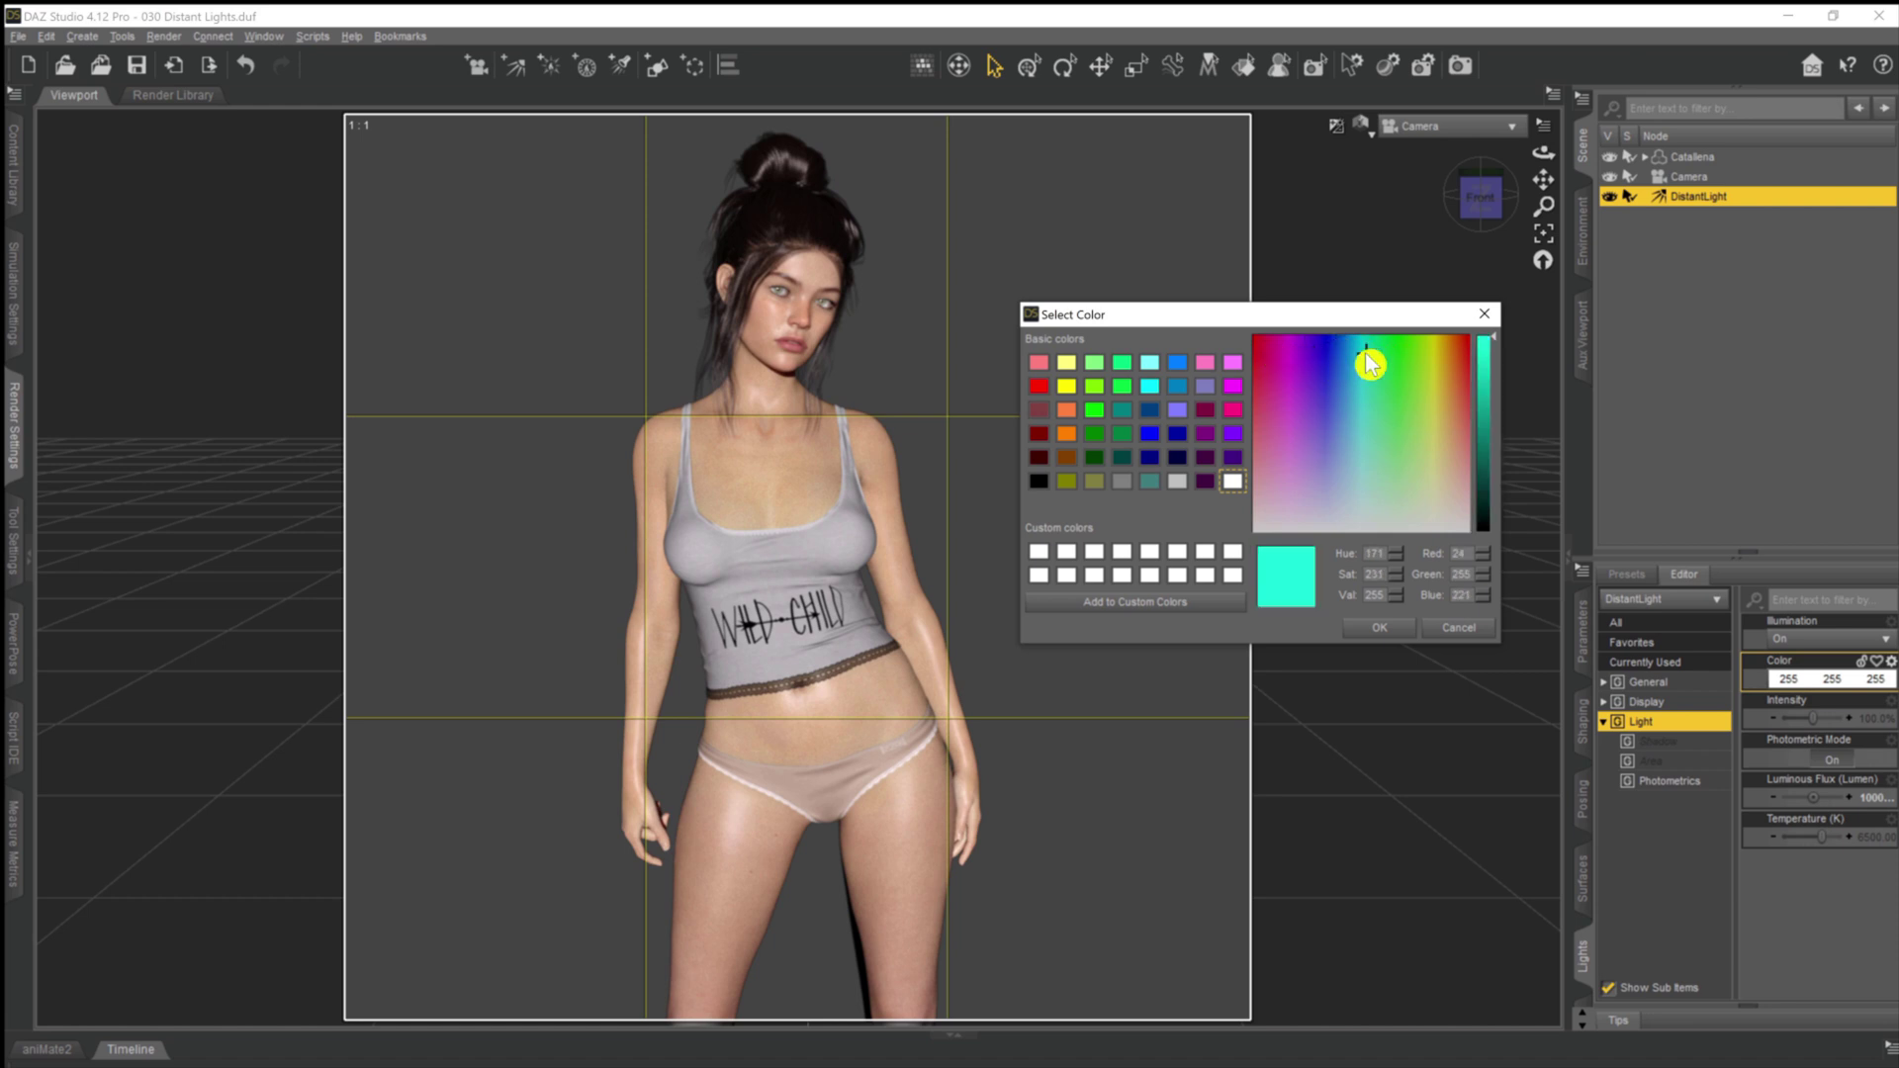
pyautogui.click(1287, 506)
pyautogui.click(1356, 499)
pyautogui.click(1431, 511)
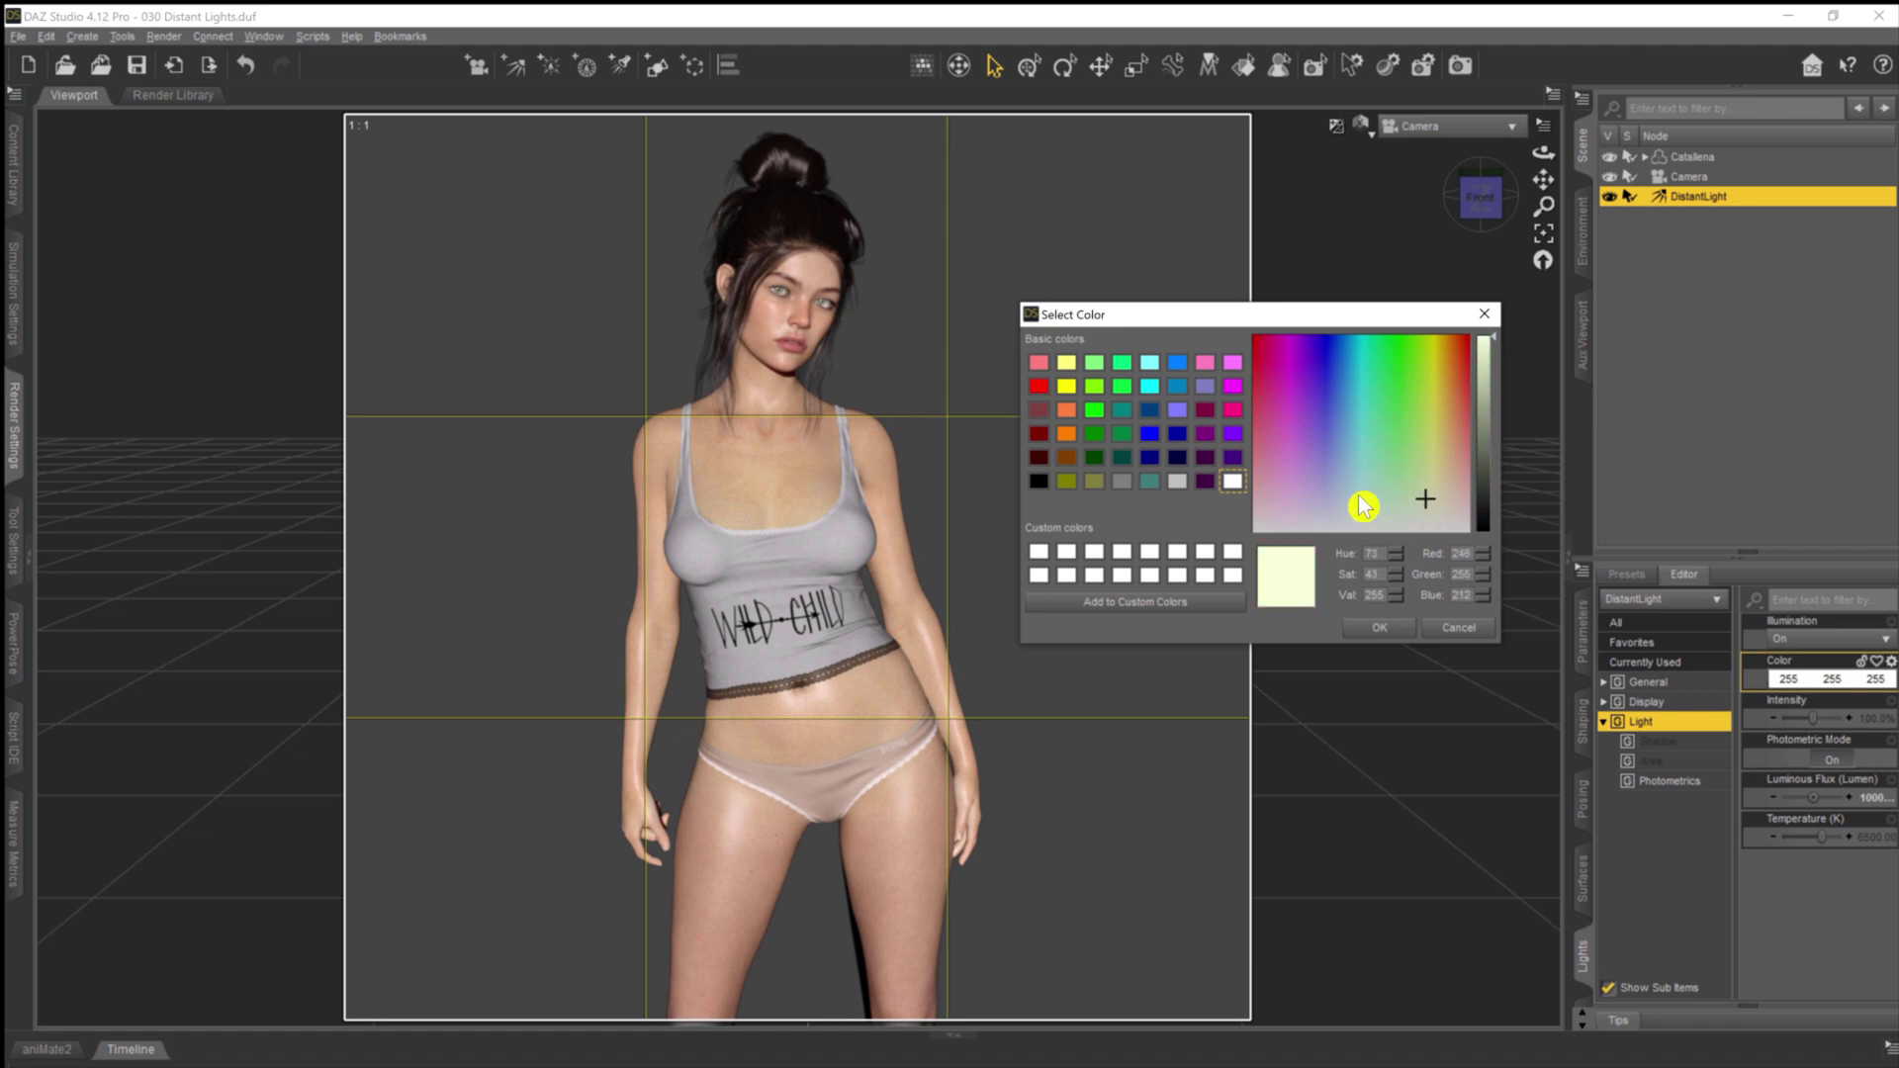
pyautogui.click(1360, 495)
pyautogui.click(1327, 500)
pyautogui.click(1404, 499)
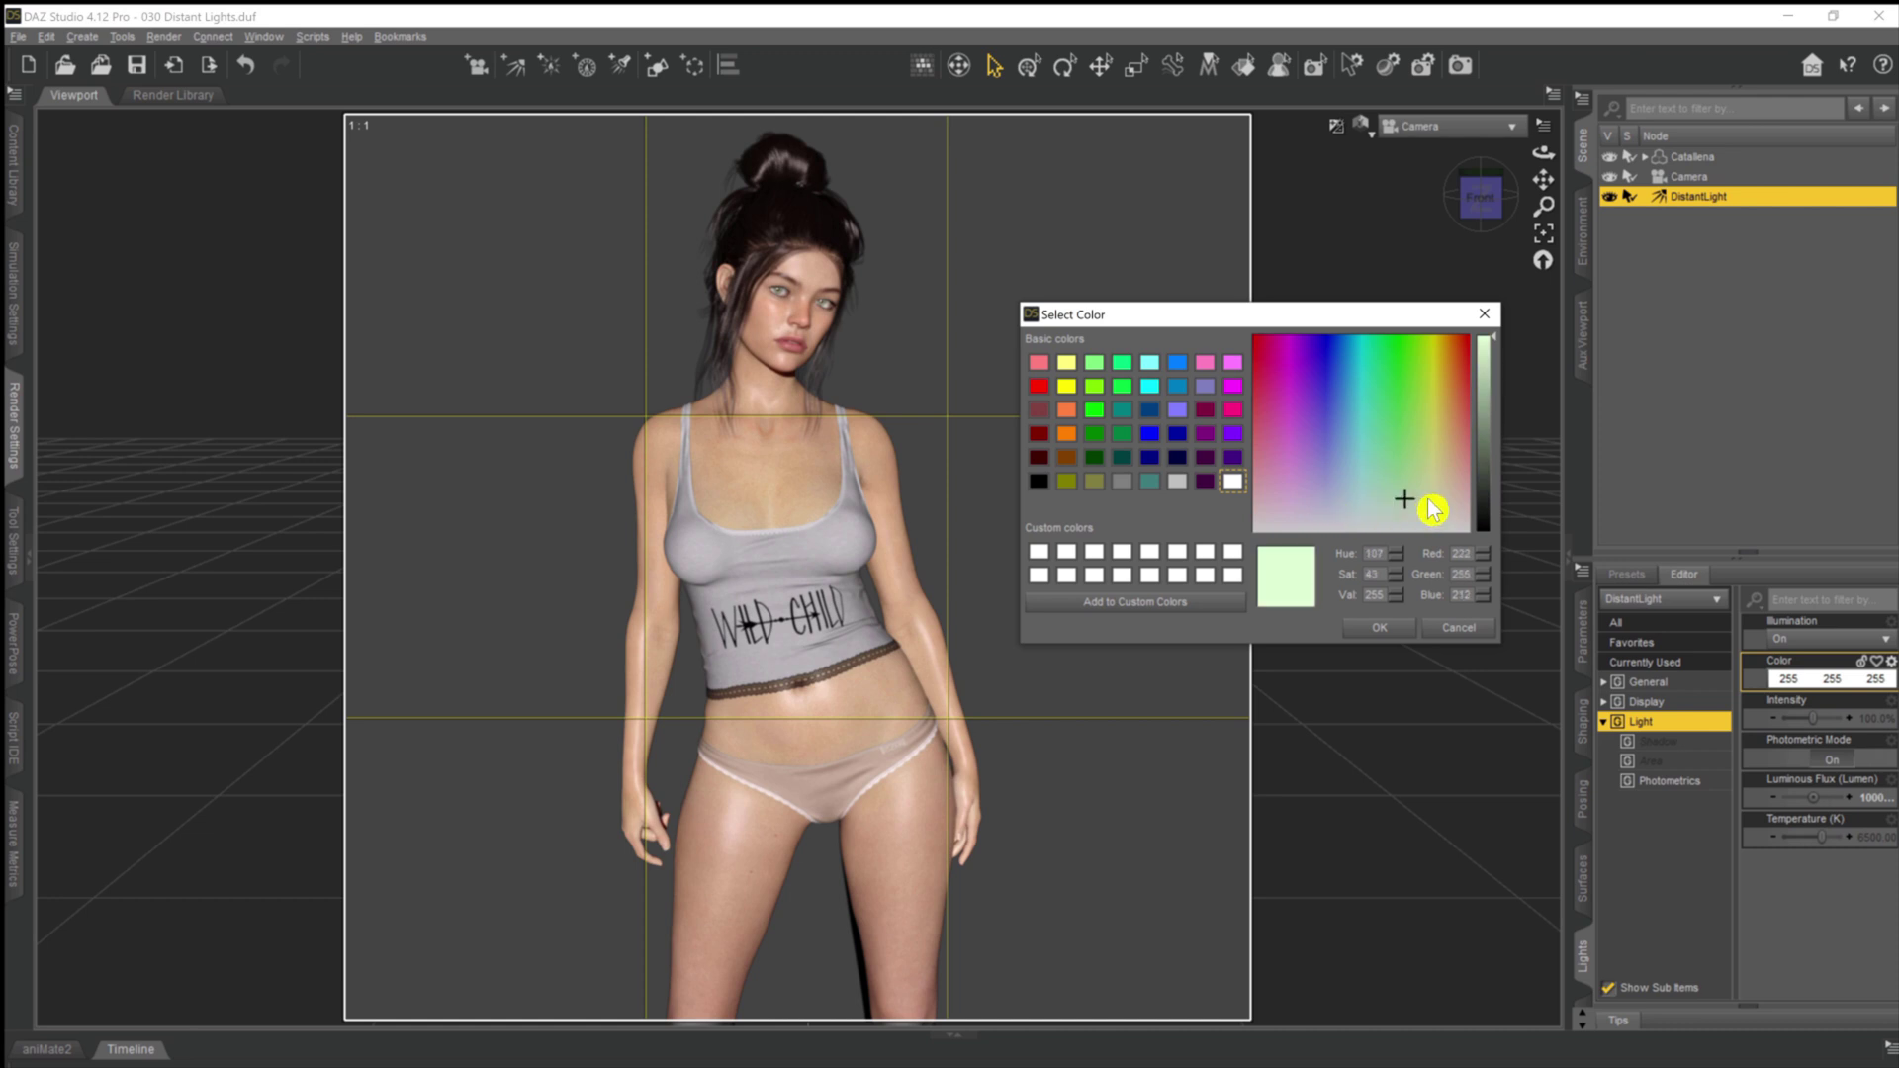
pyautogui.click(1361, 504)
pyautogui.click(1420, 515)
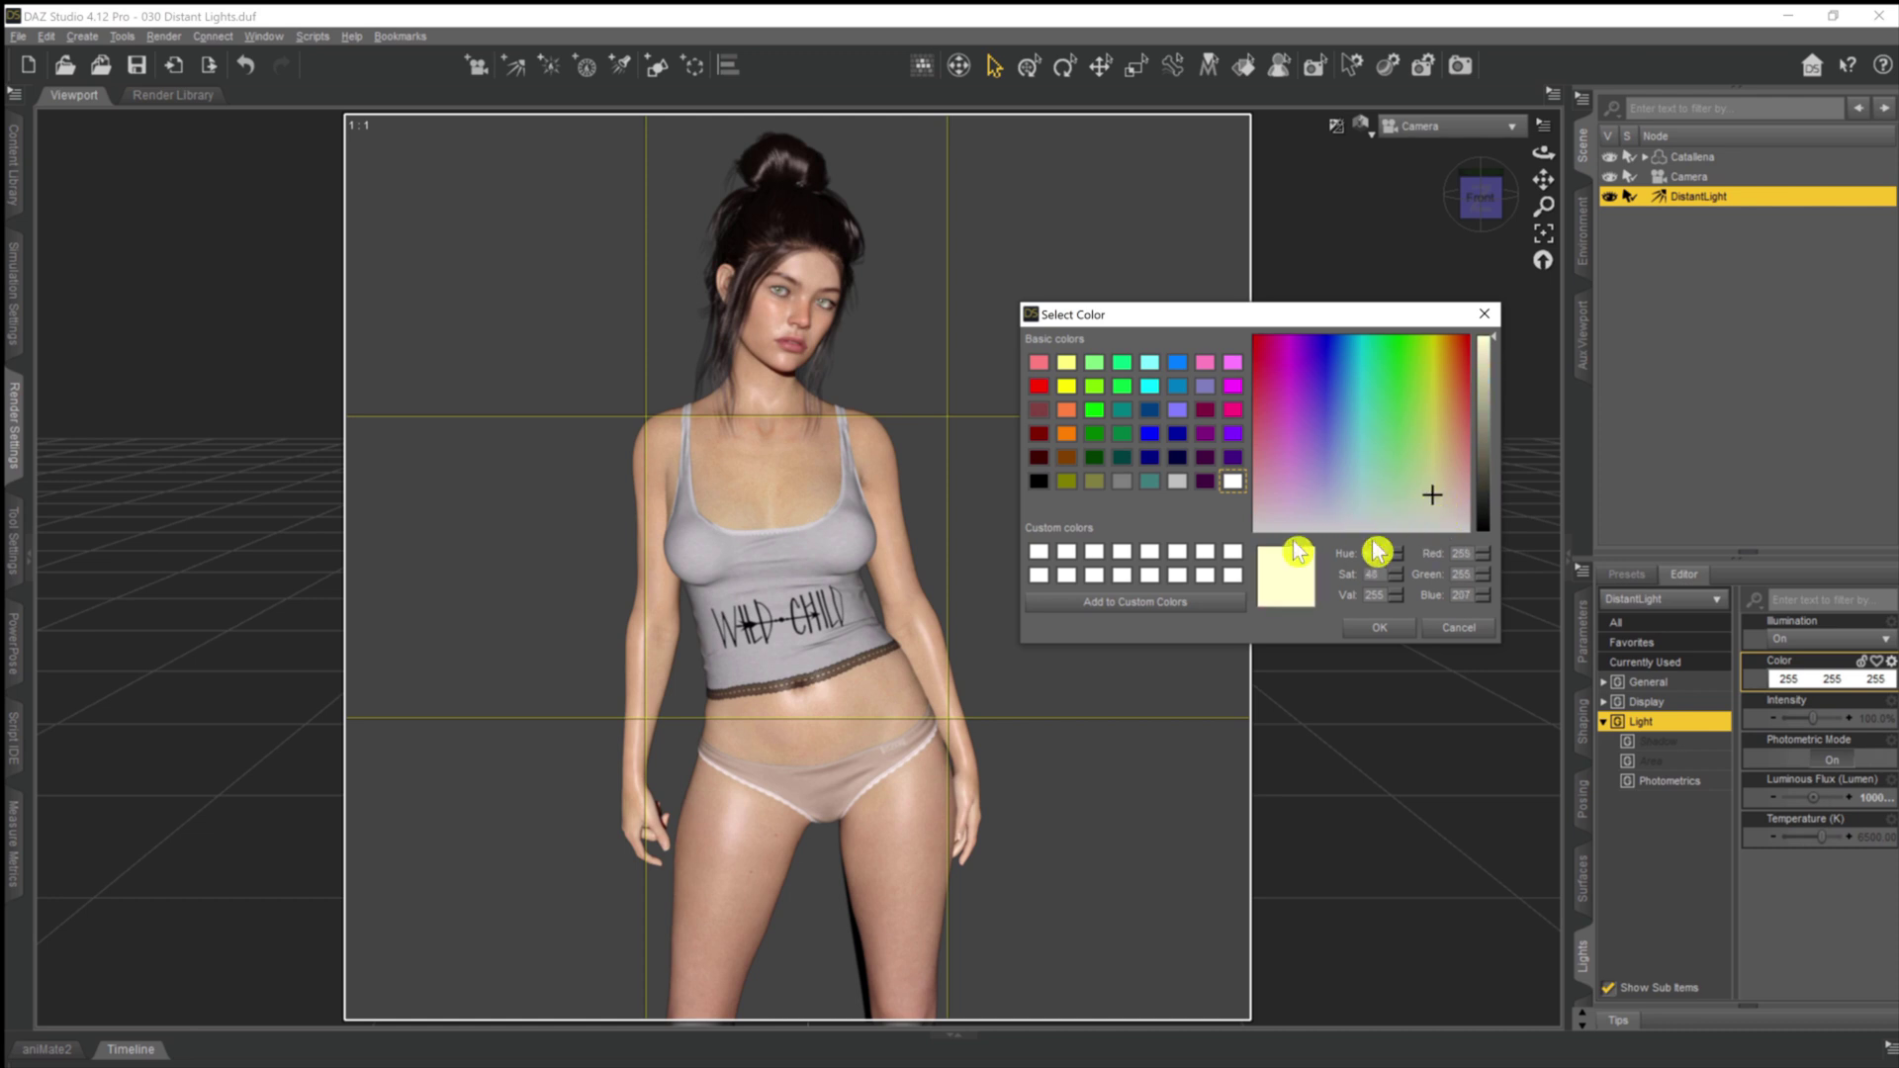
pyautogui.click(1378, 633)
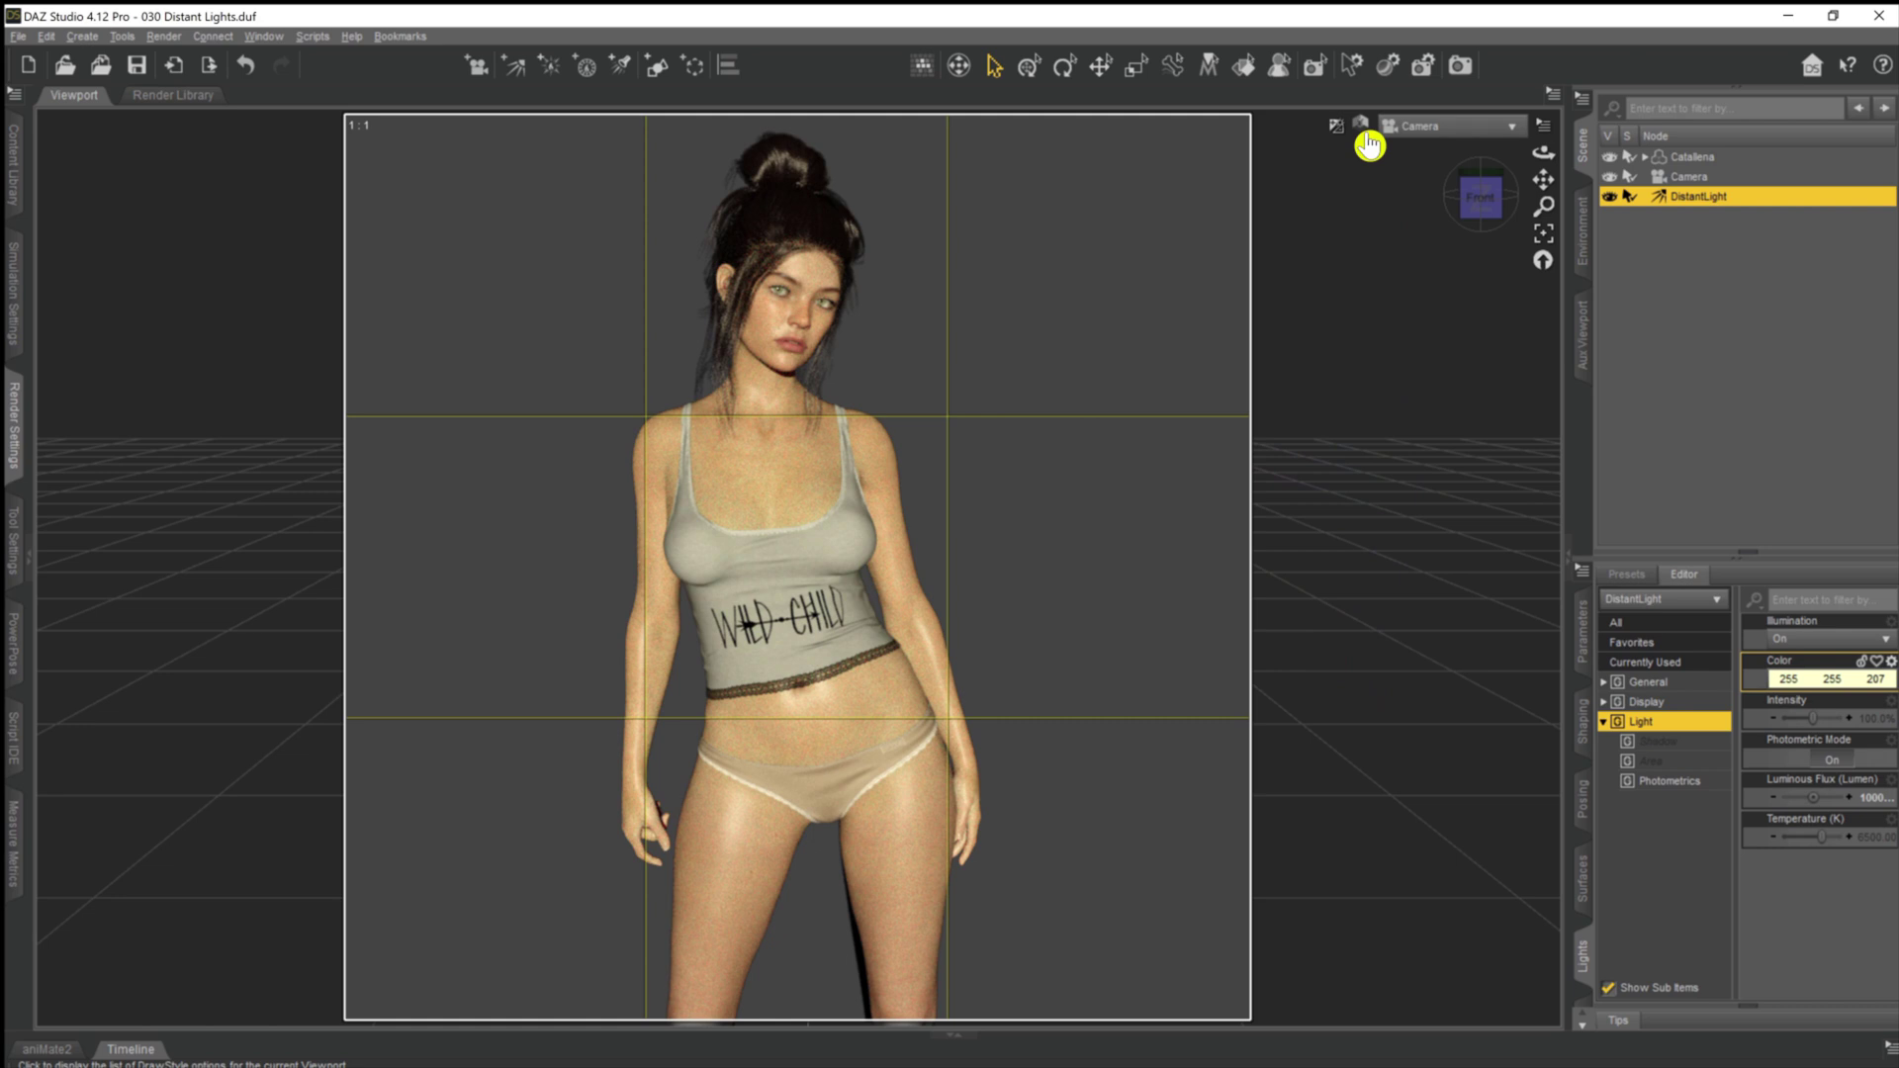
# Try a strong yellow-green, then a saturated blue, as the light colour
pyautogui.click(1819, 678)
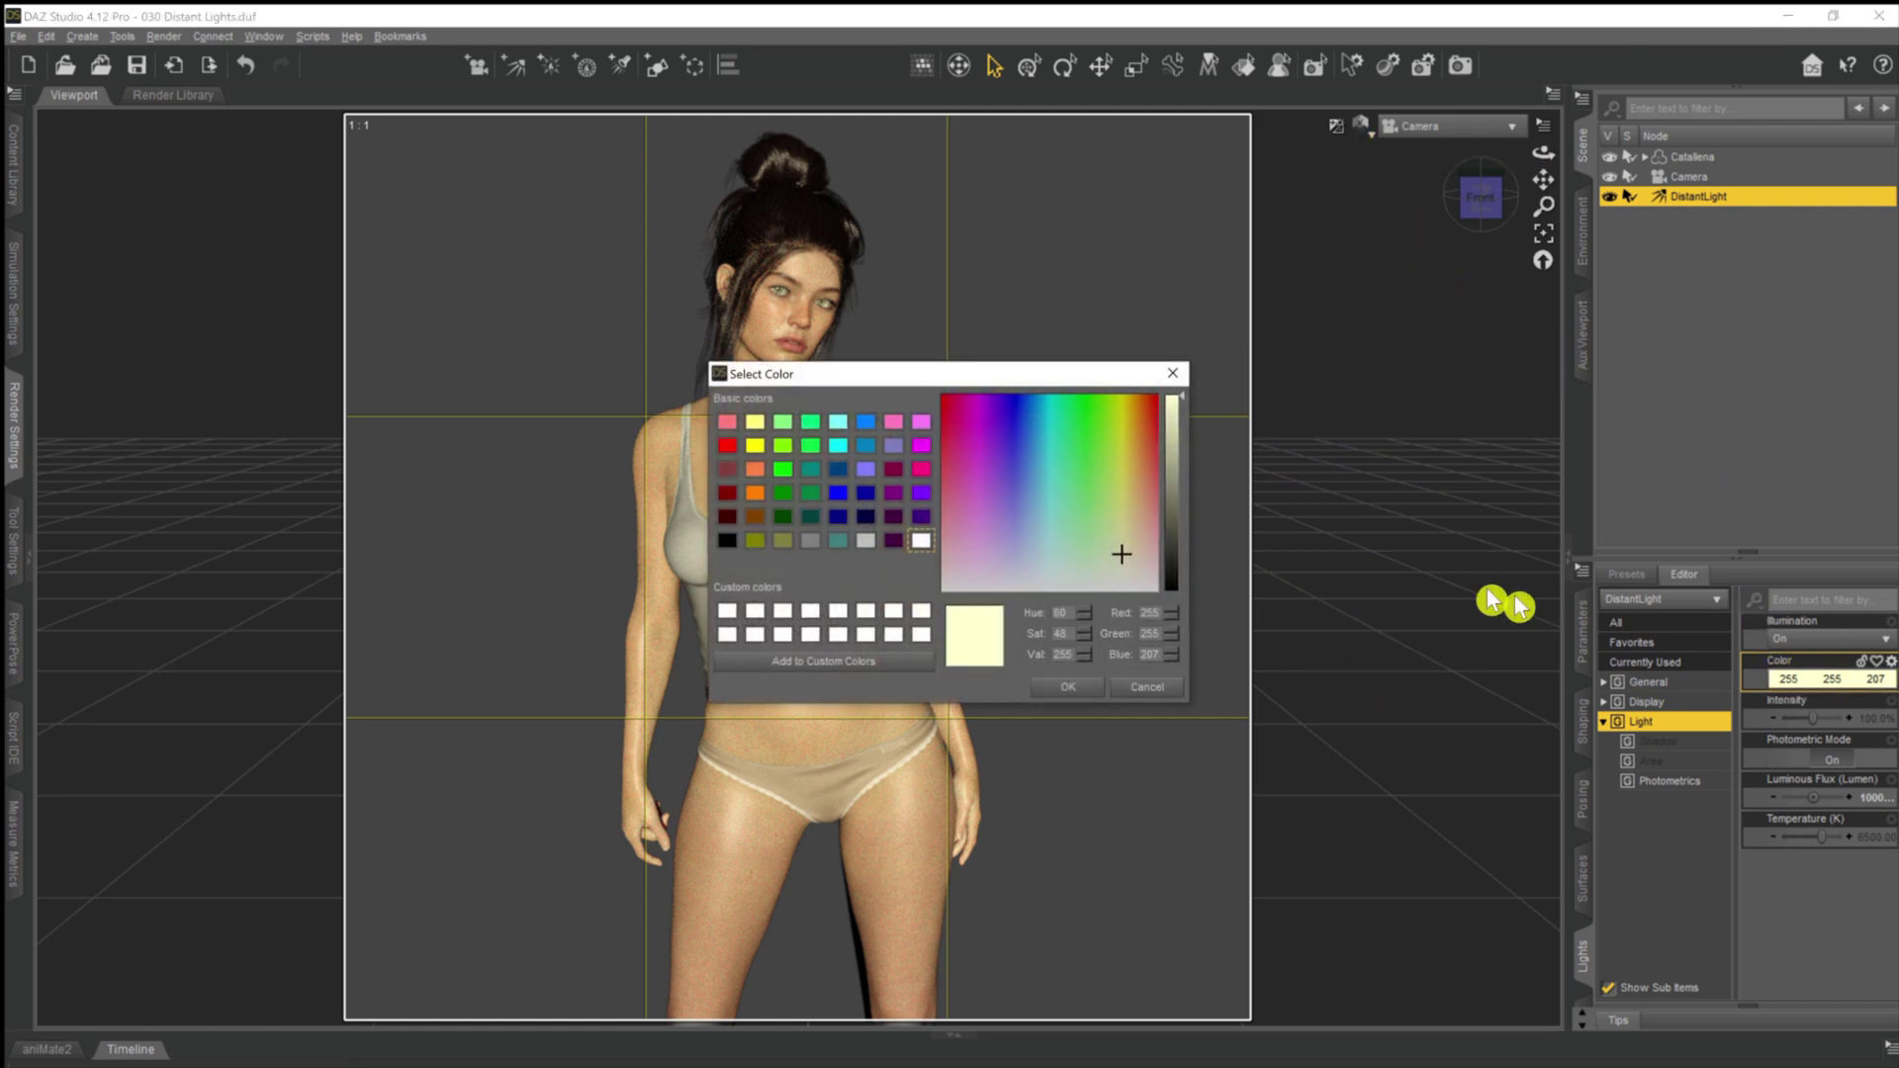
pyautogui.click(1107, 411)
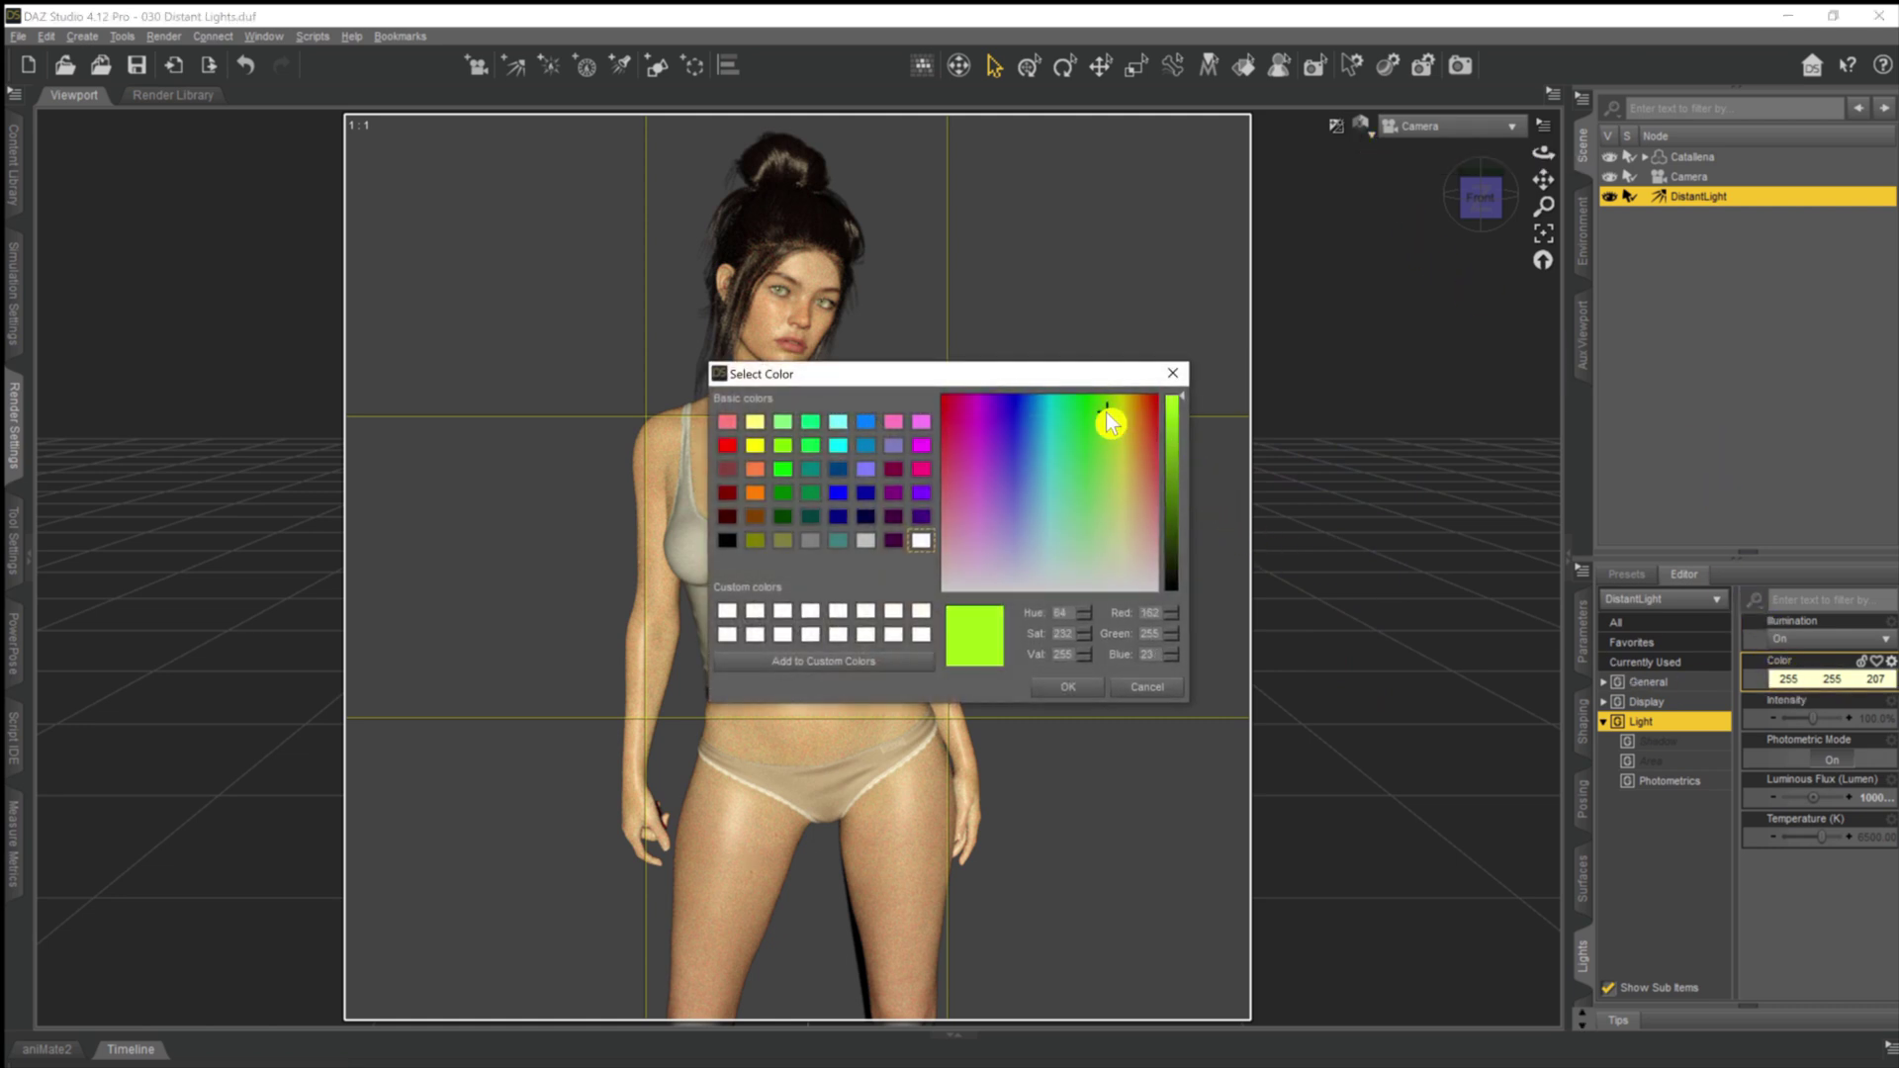
pyautogui.click(1065, 687)
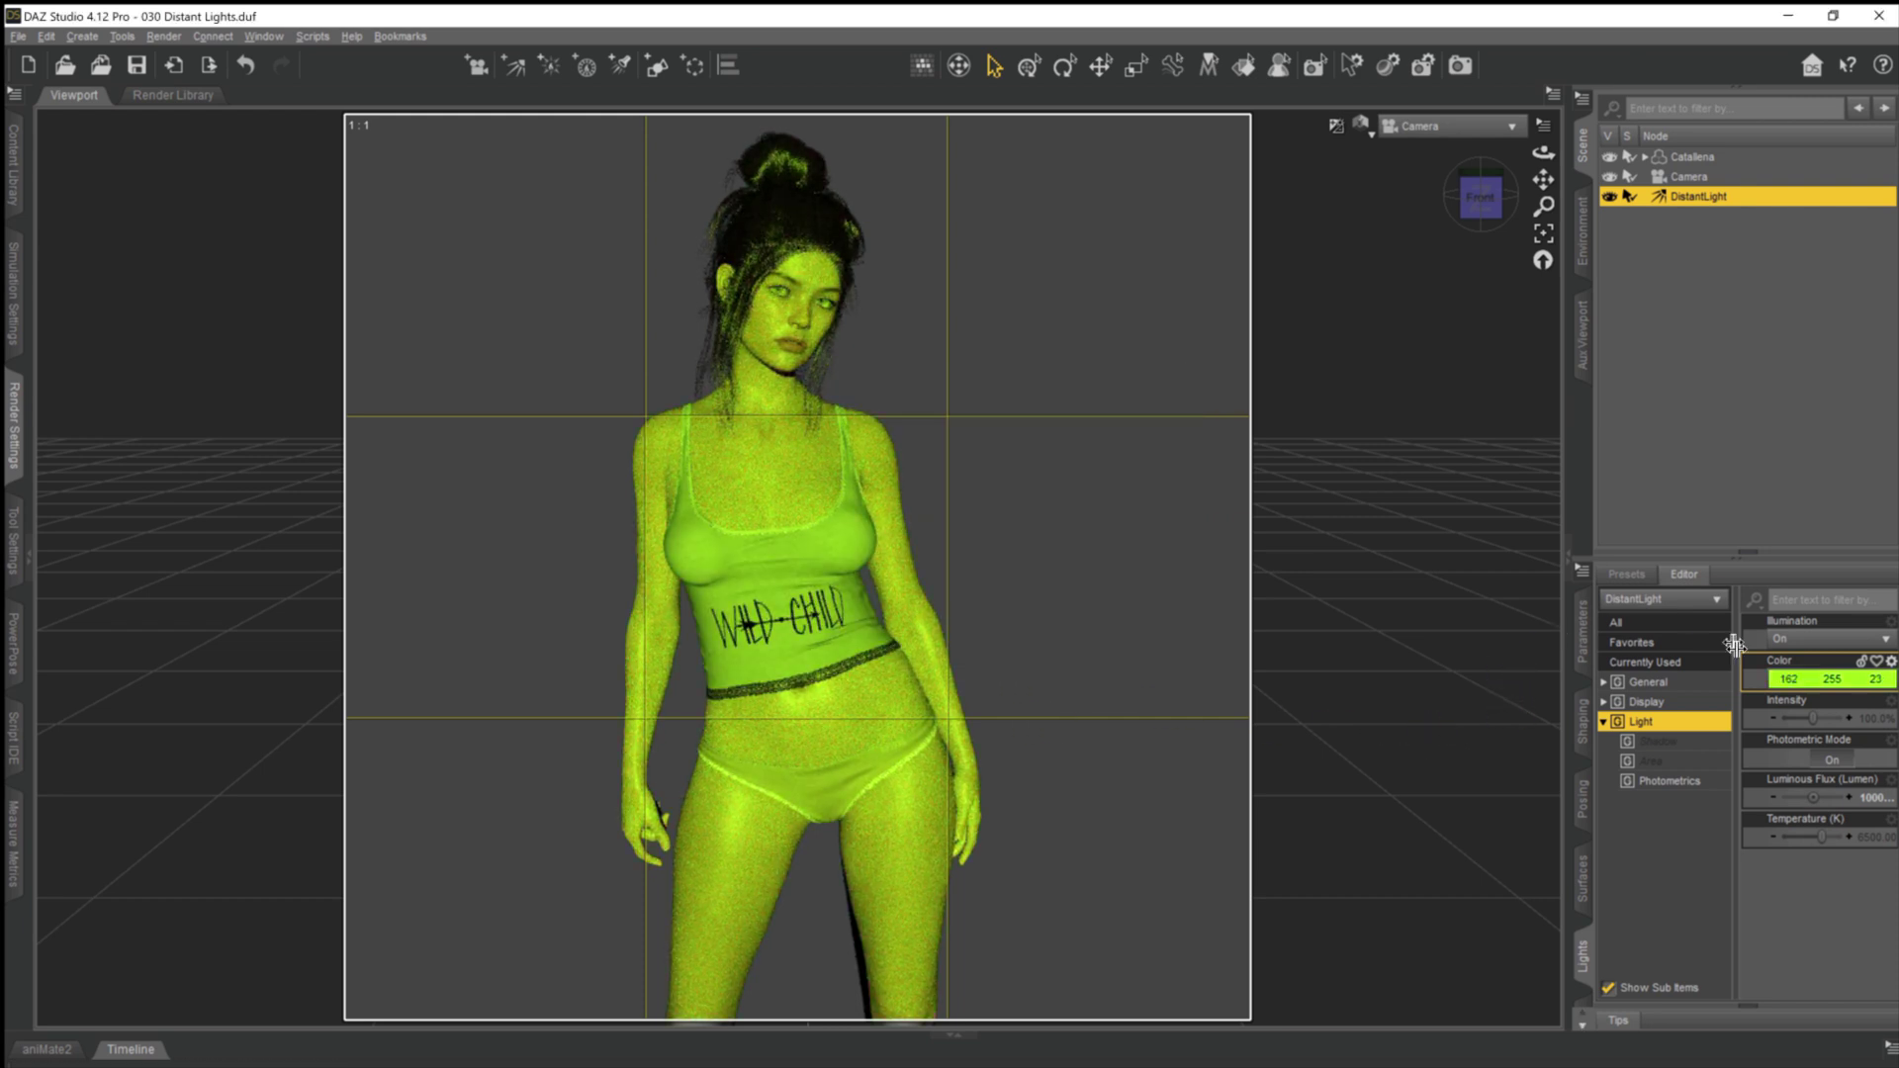
pyautogui.click(1817, 685)
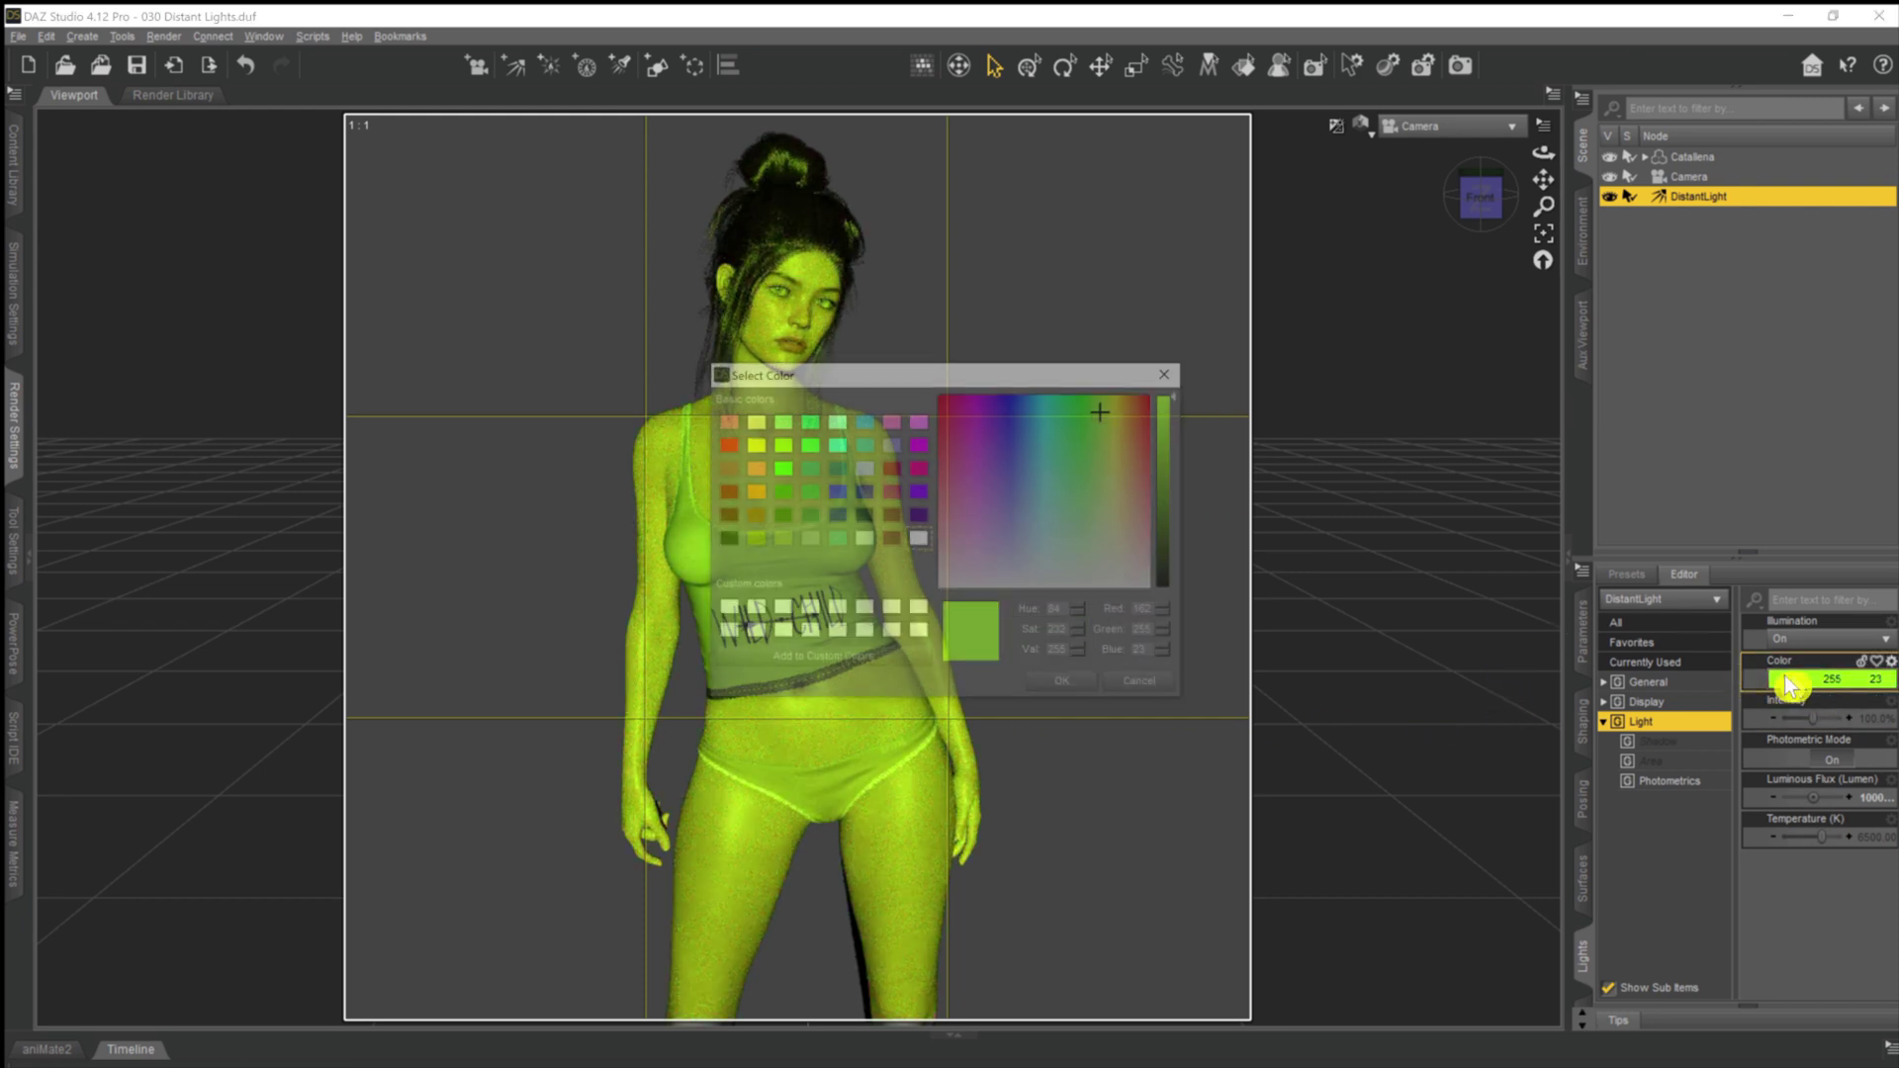
pyautogui.click(1016, 408)
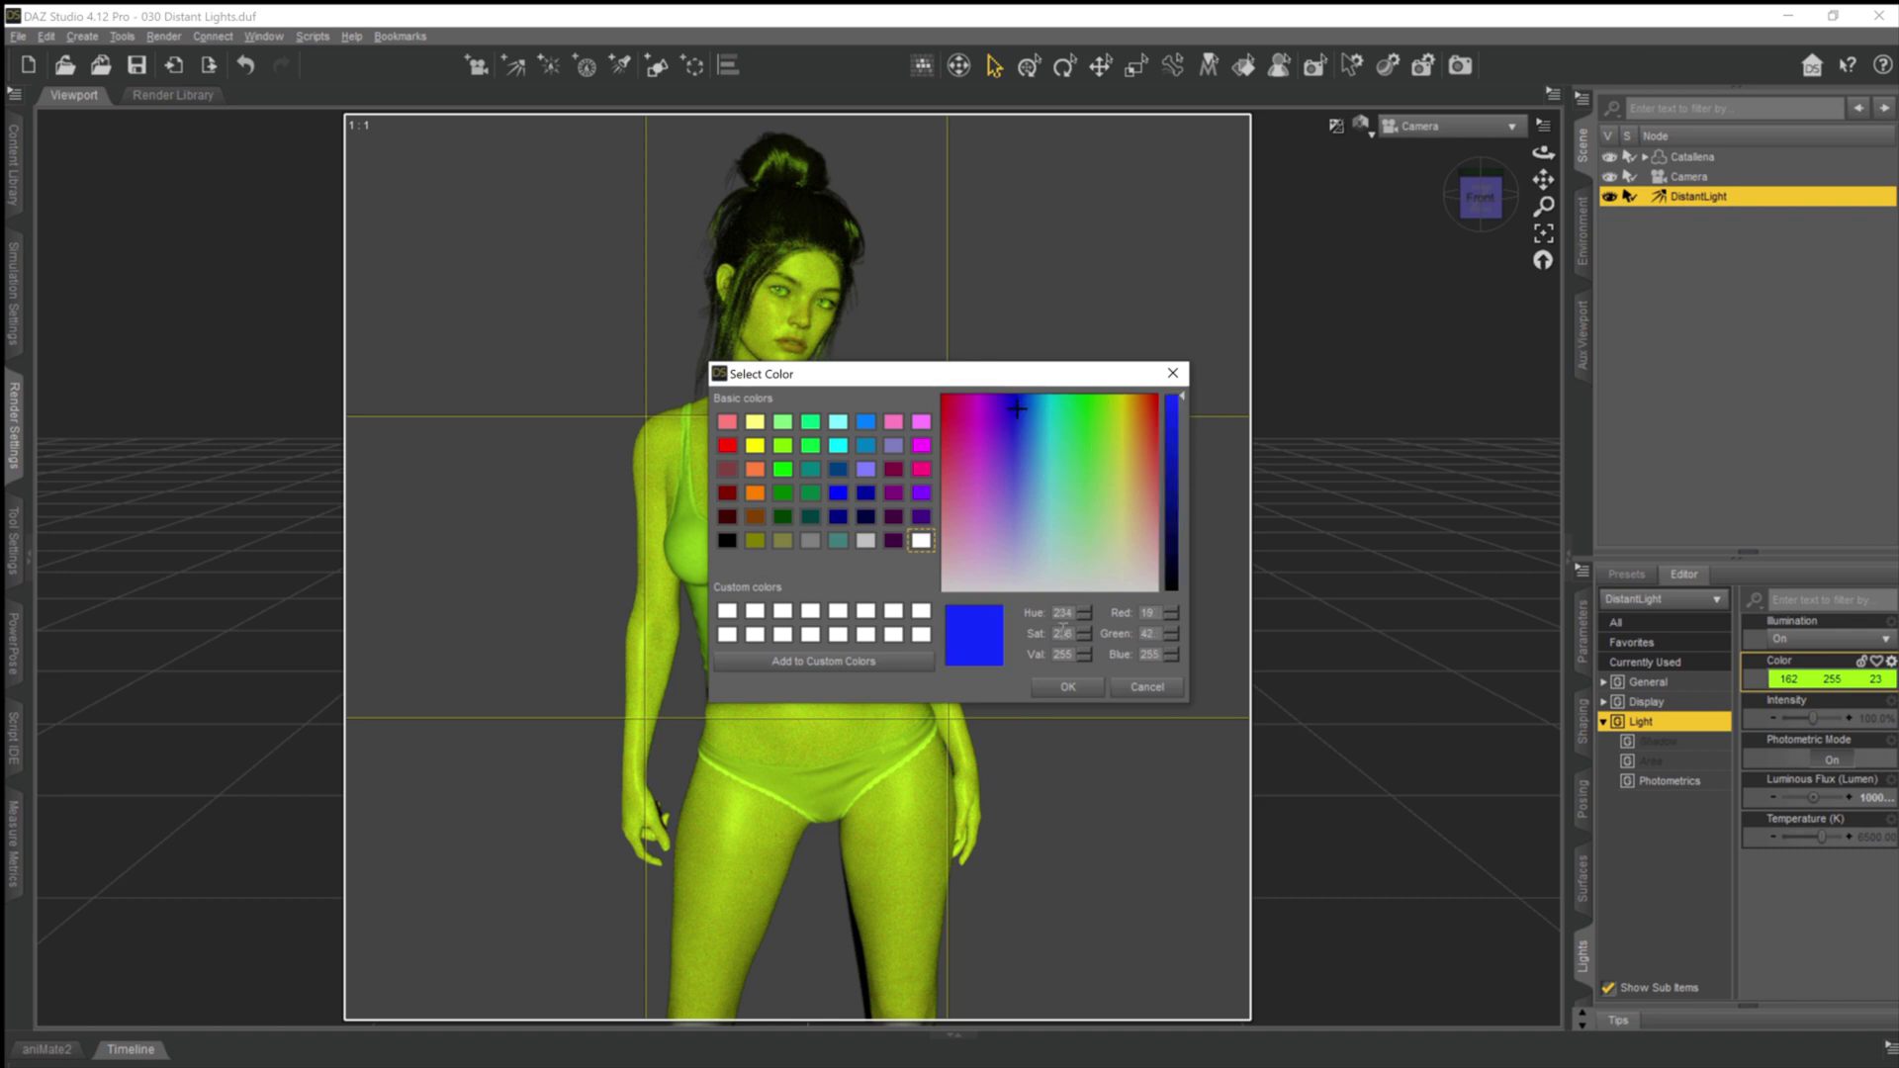
pyautogui.click(1092, 688)
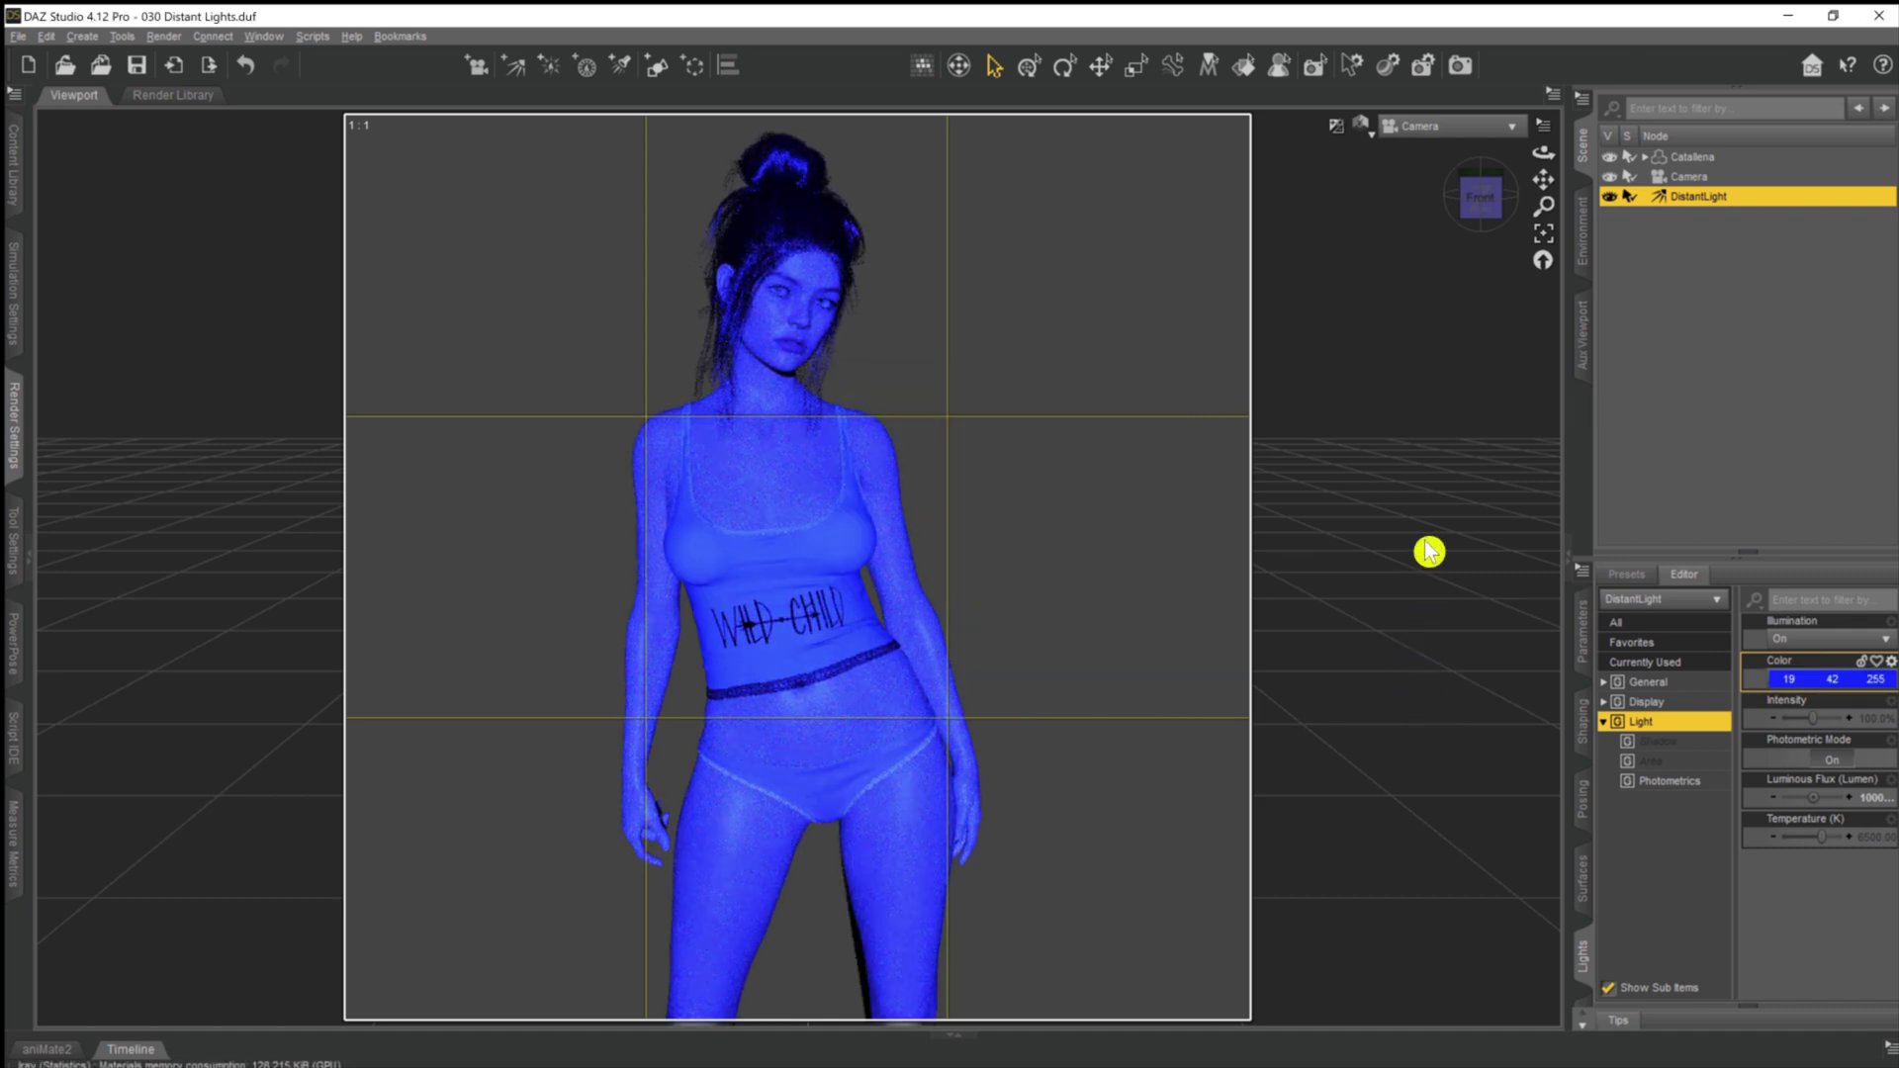
# Apply a cool blue-white tint, then settle on pale green (216, 255, 211)
pyautogui.click(1811, 685)
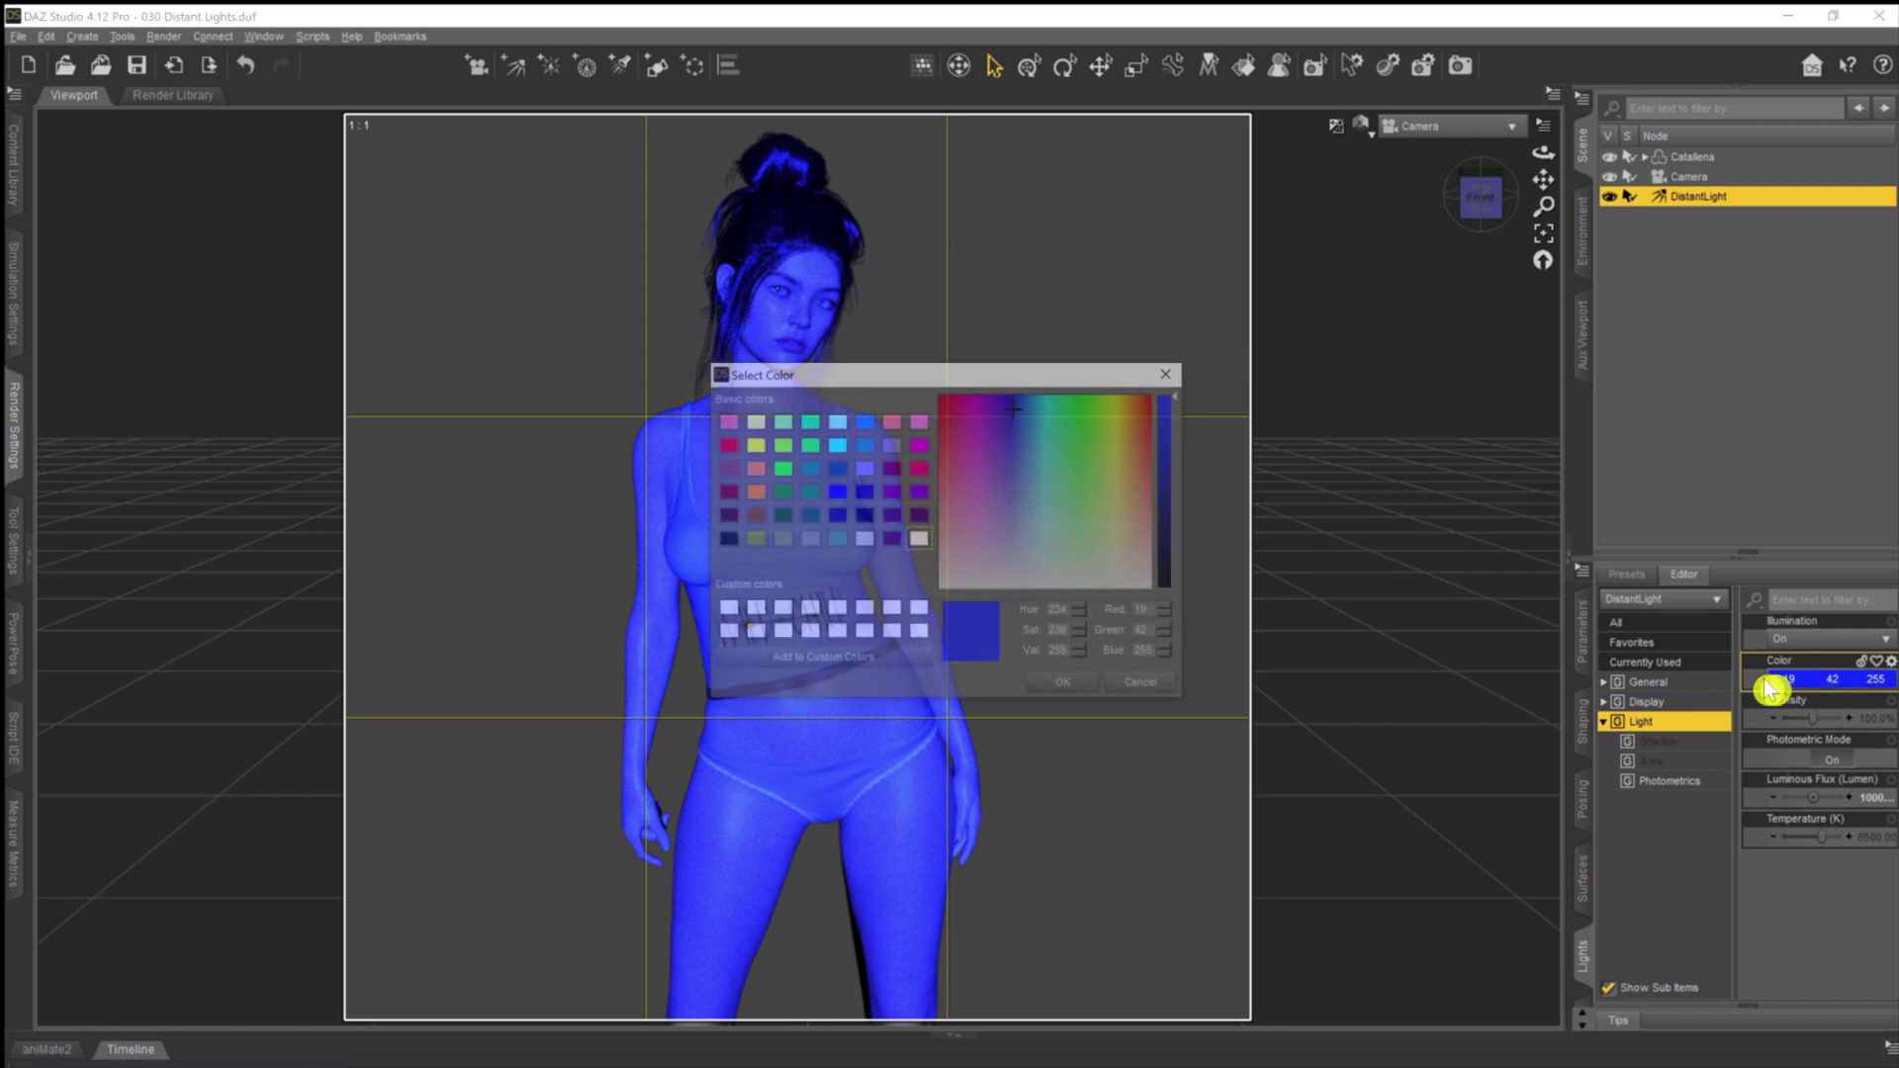
pyautogui.click(1007, 559)
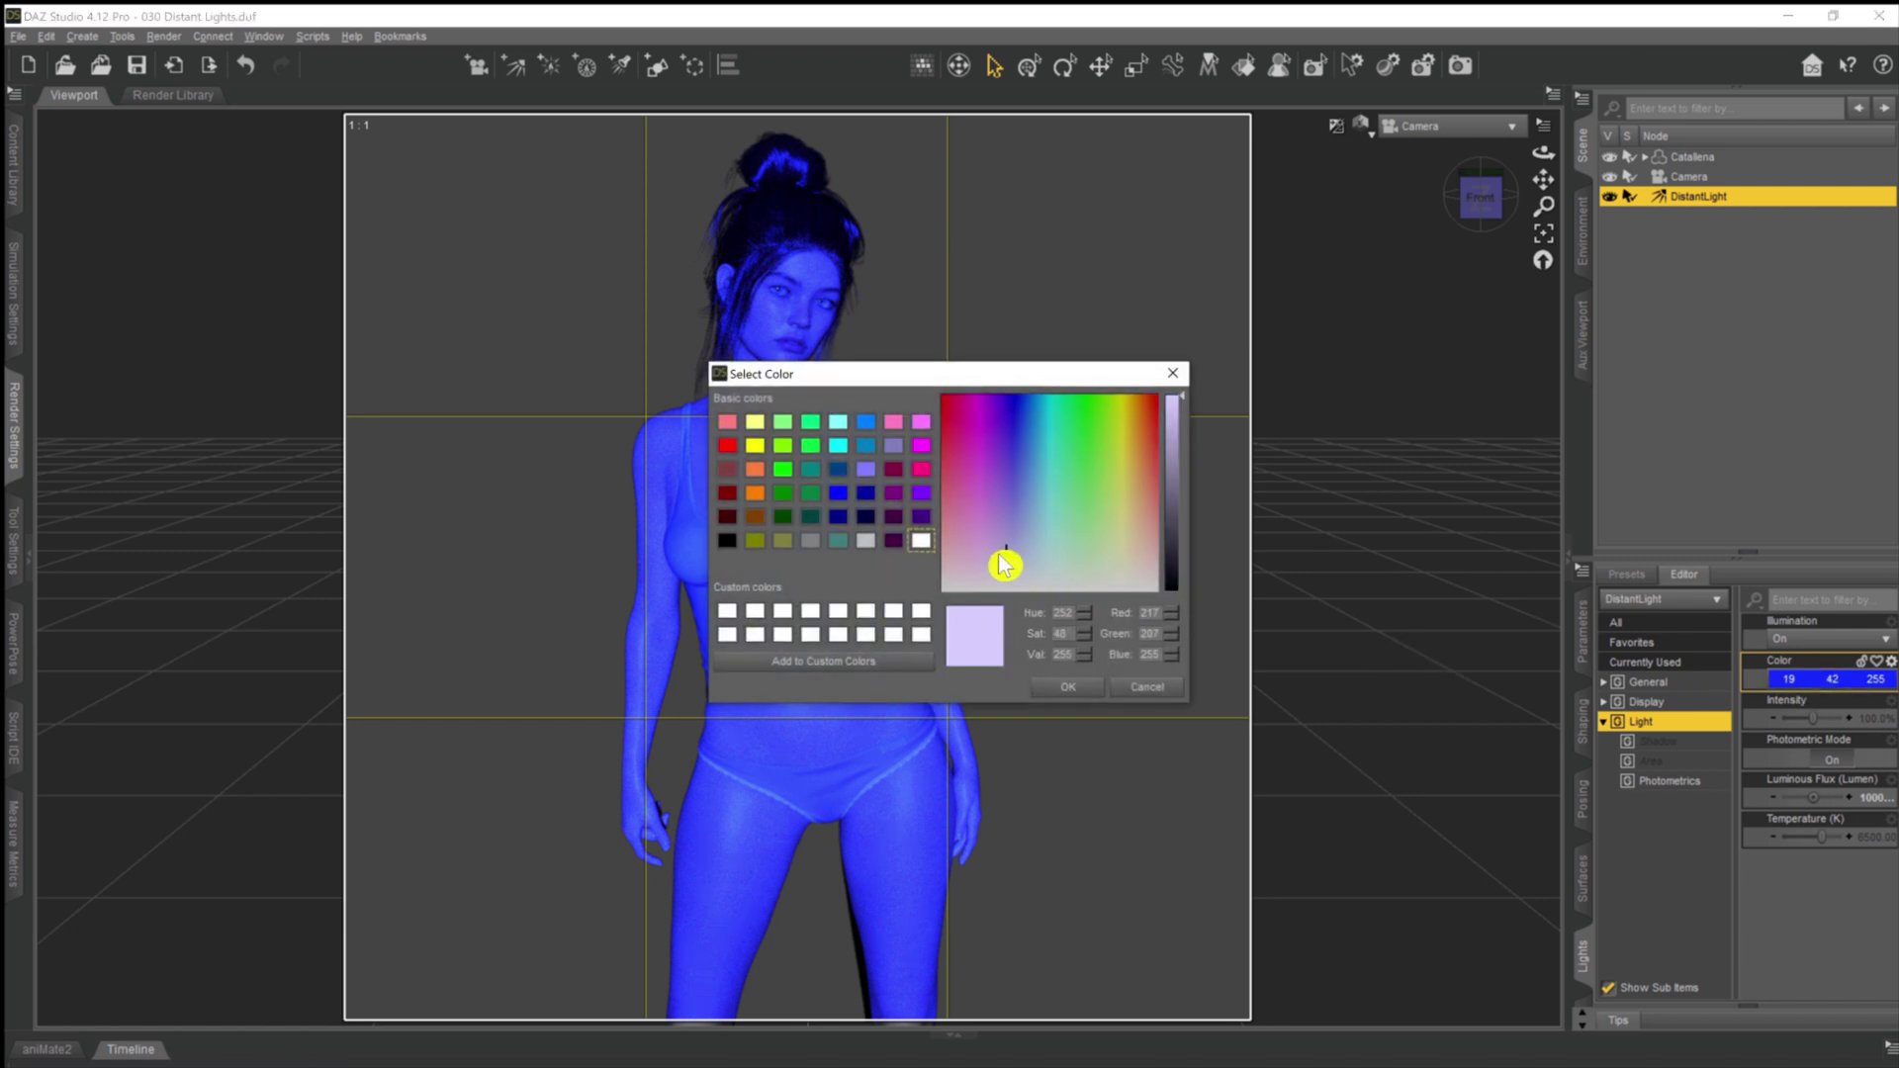
pyautogui.click(989, 563)
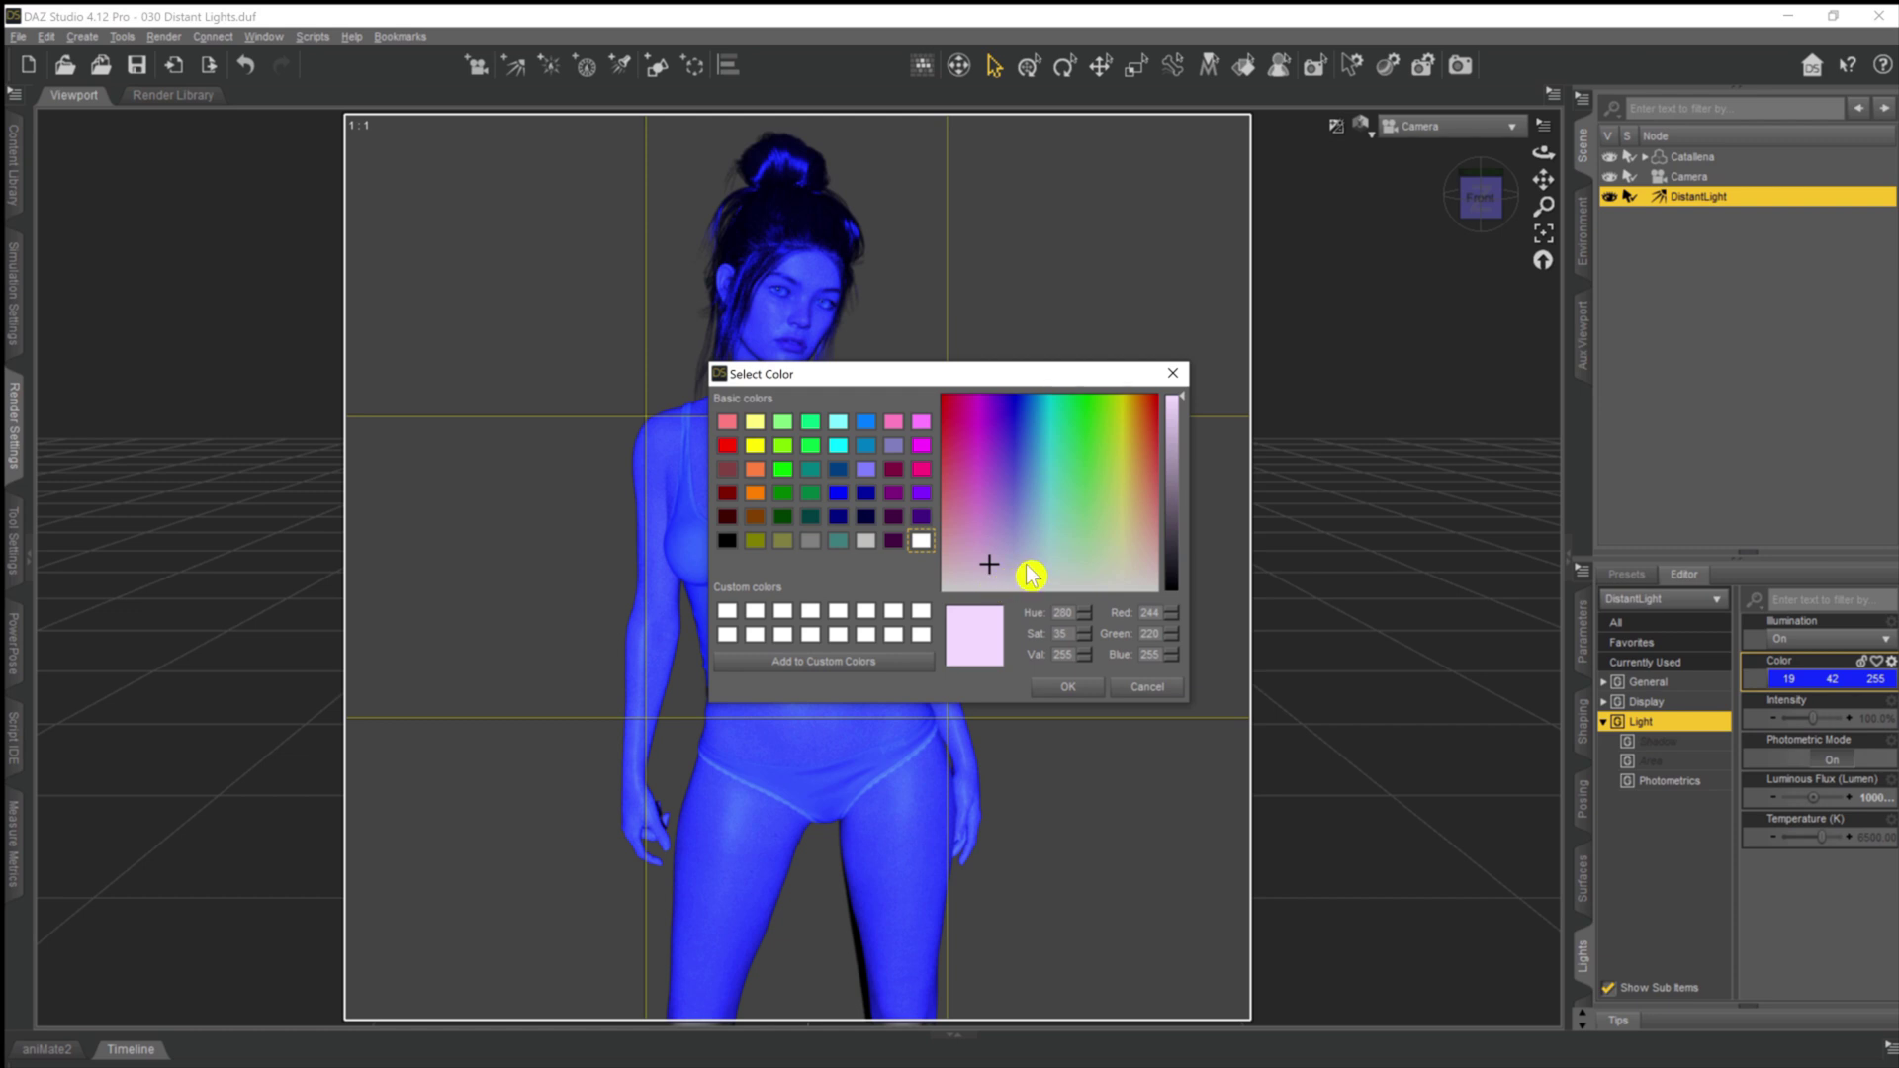
pyautogui.click(1065, 685)
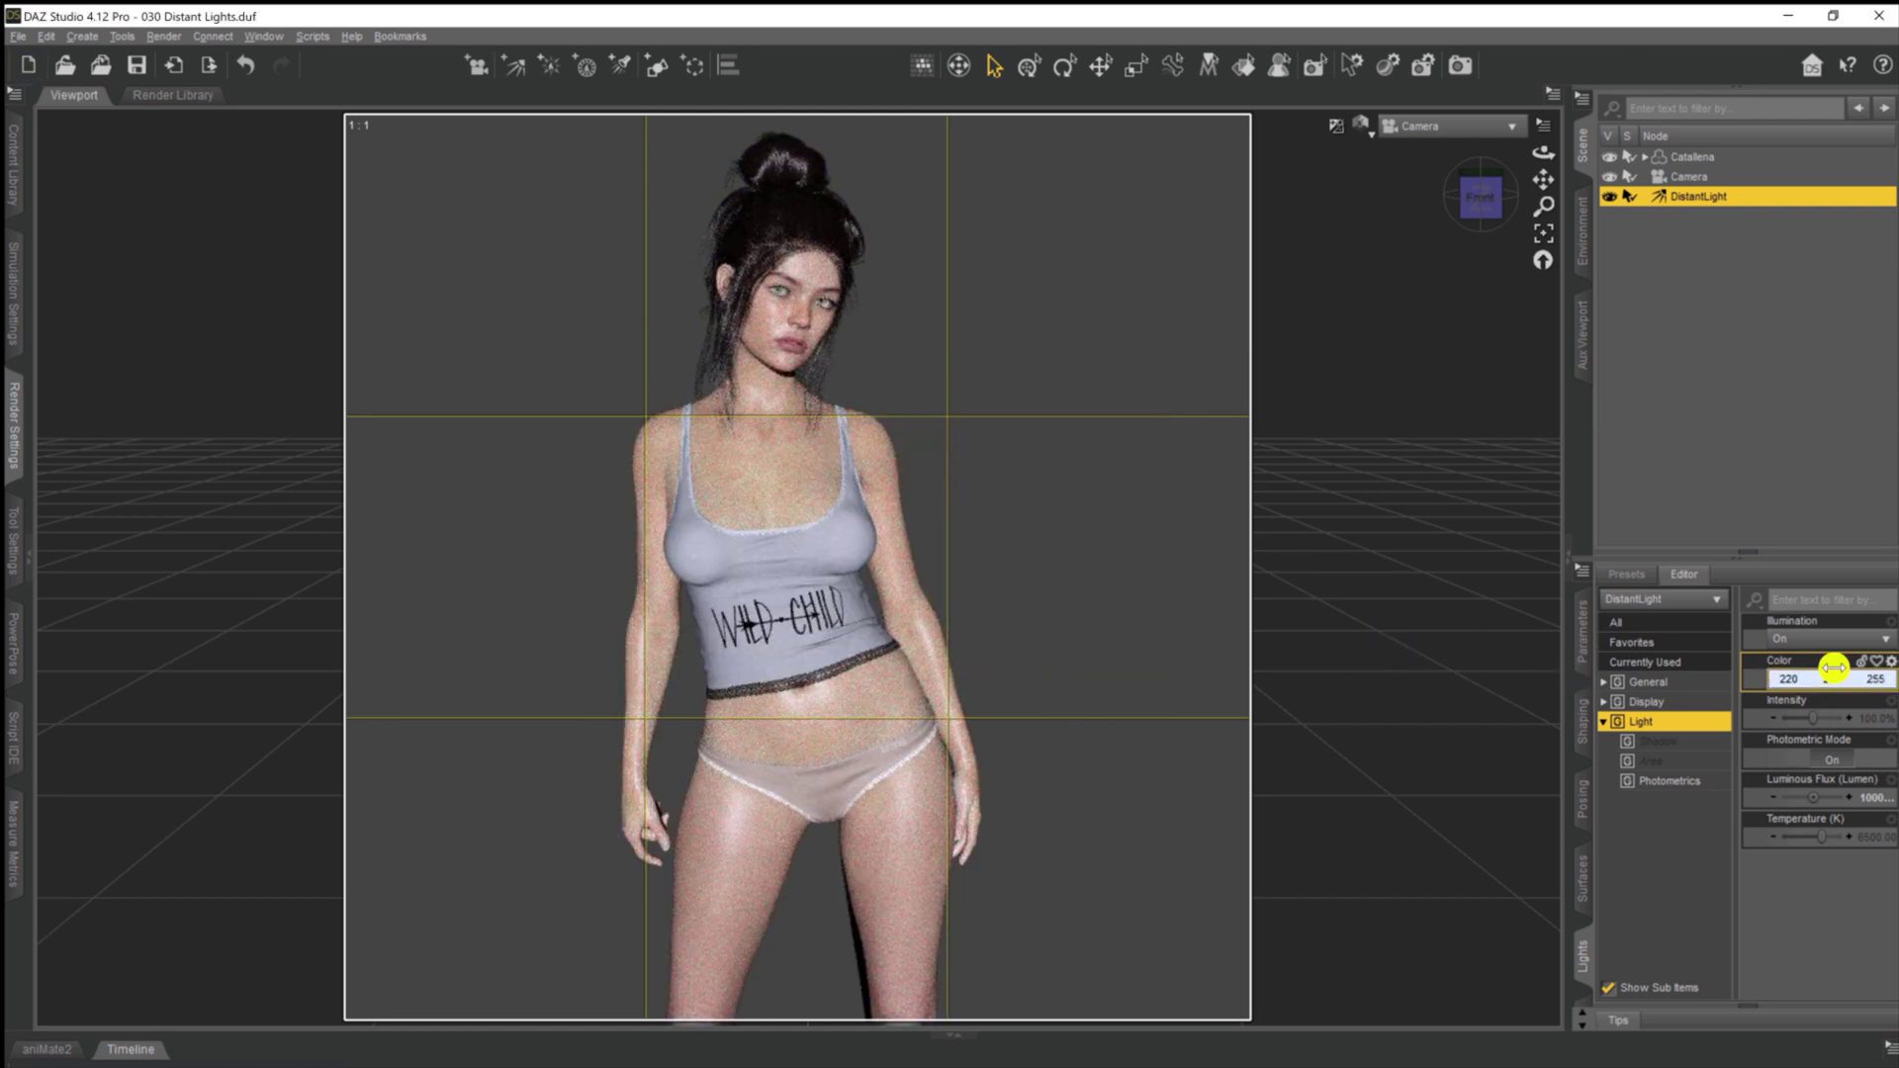
pyautogui.click(1802, 677)
pyautogui.click(1089, 557)
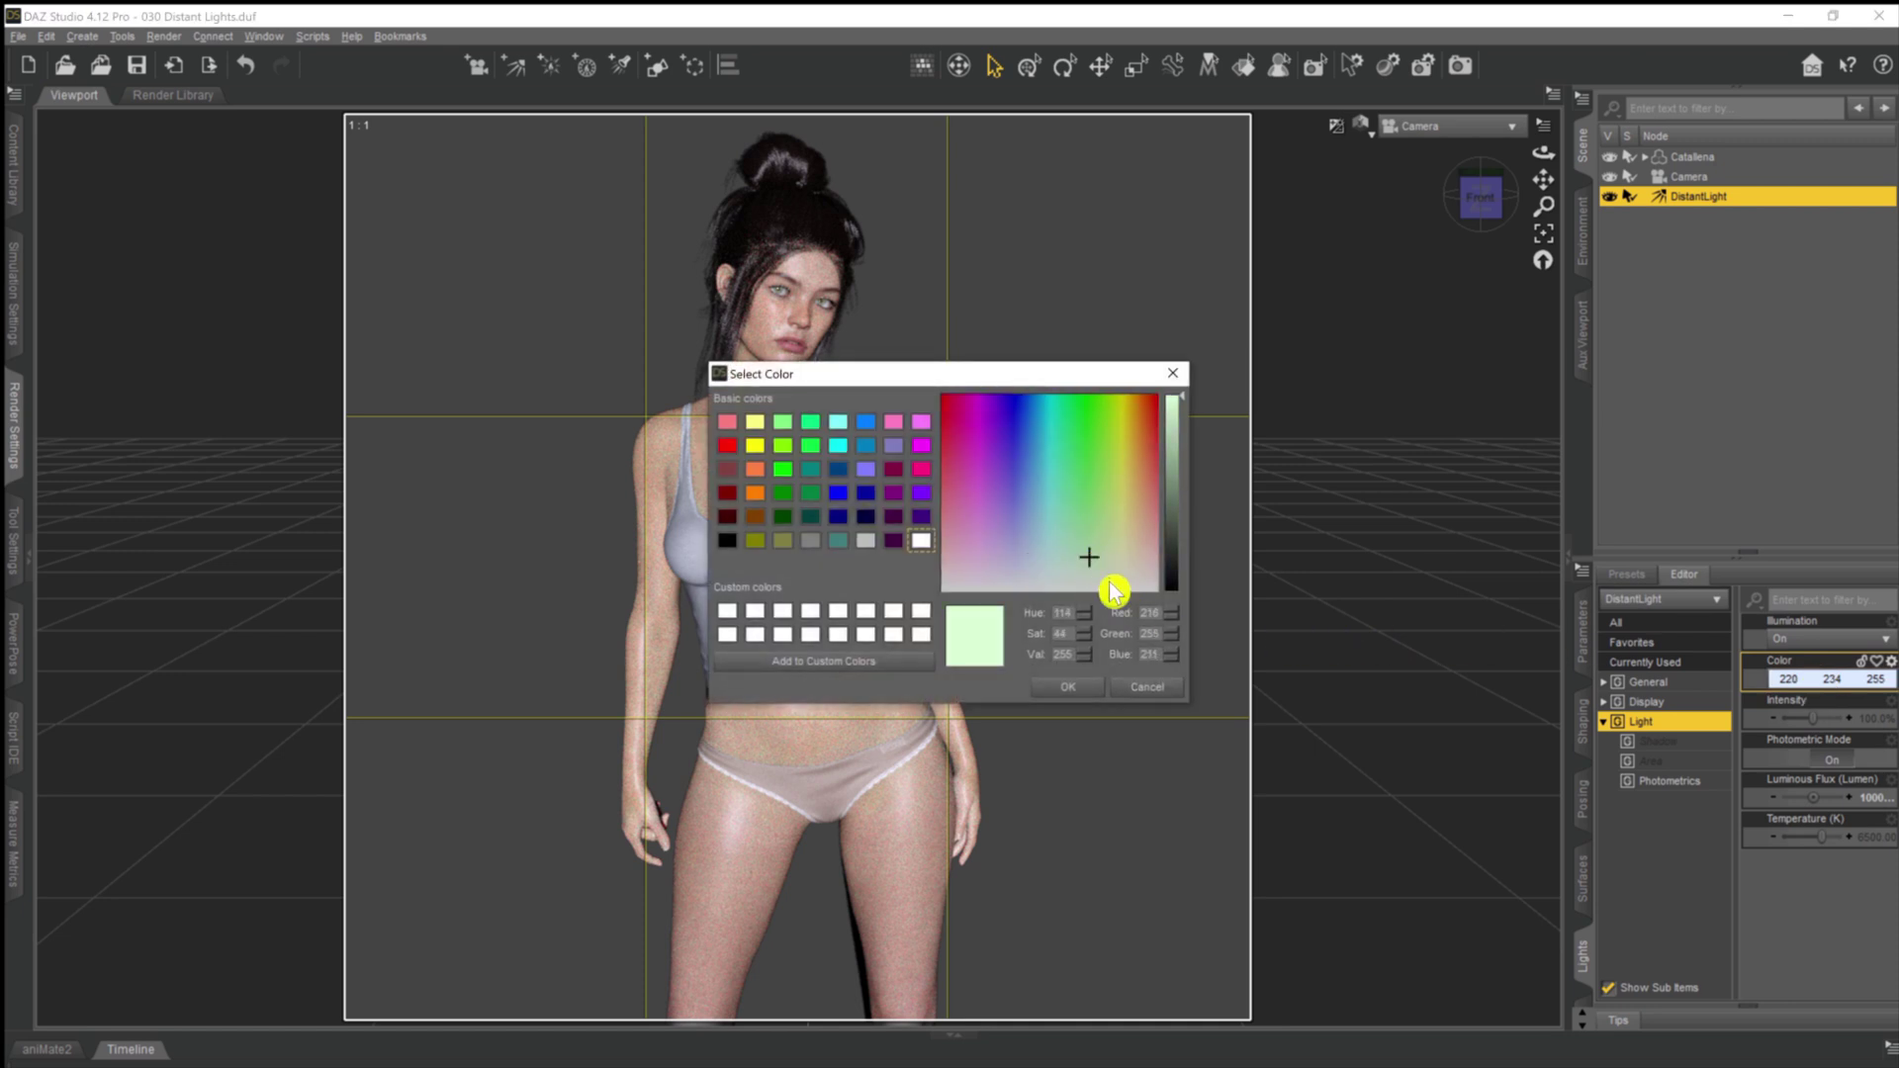
pyautogui.click(1088, 687)
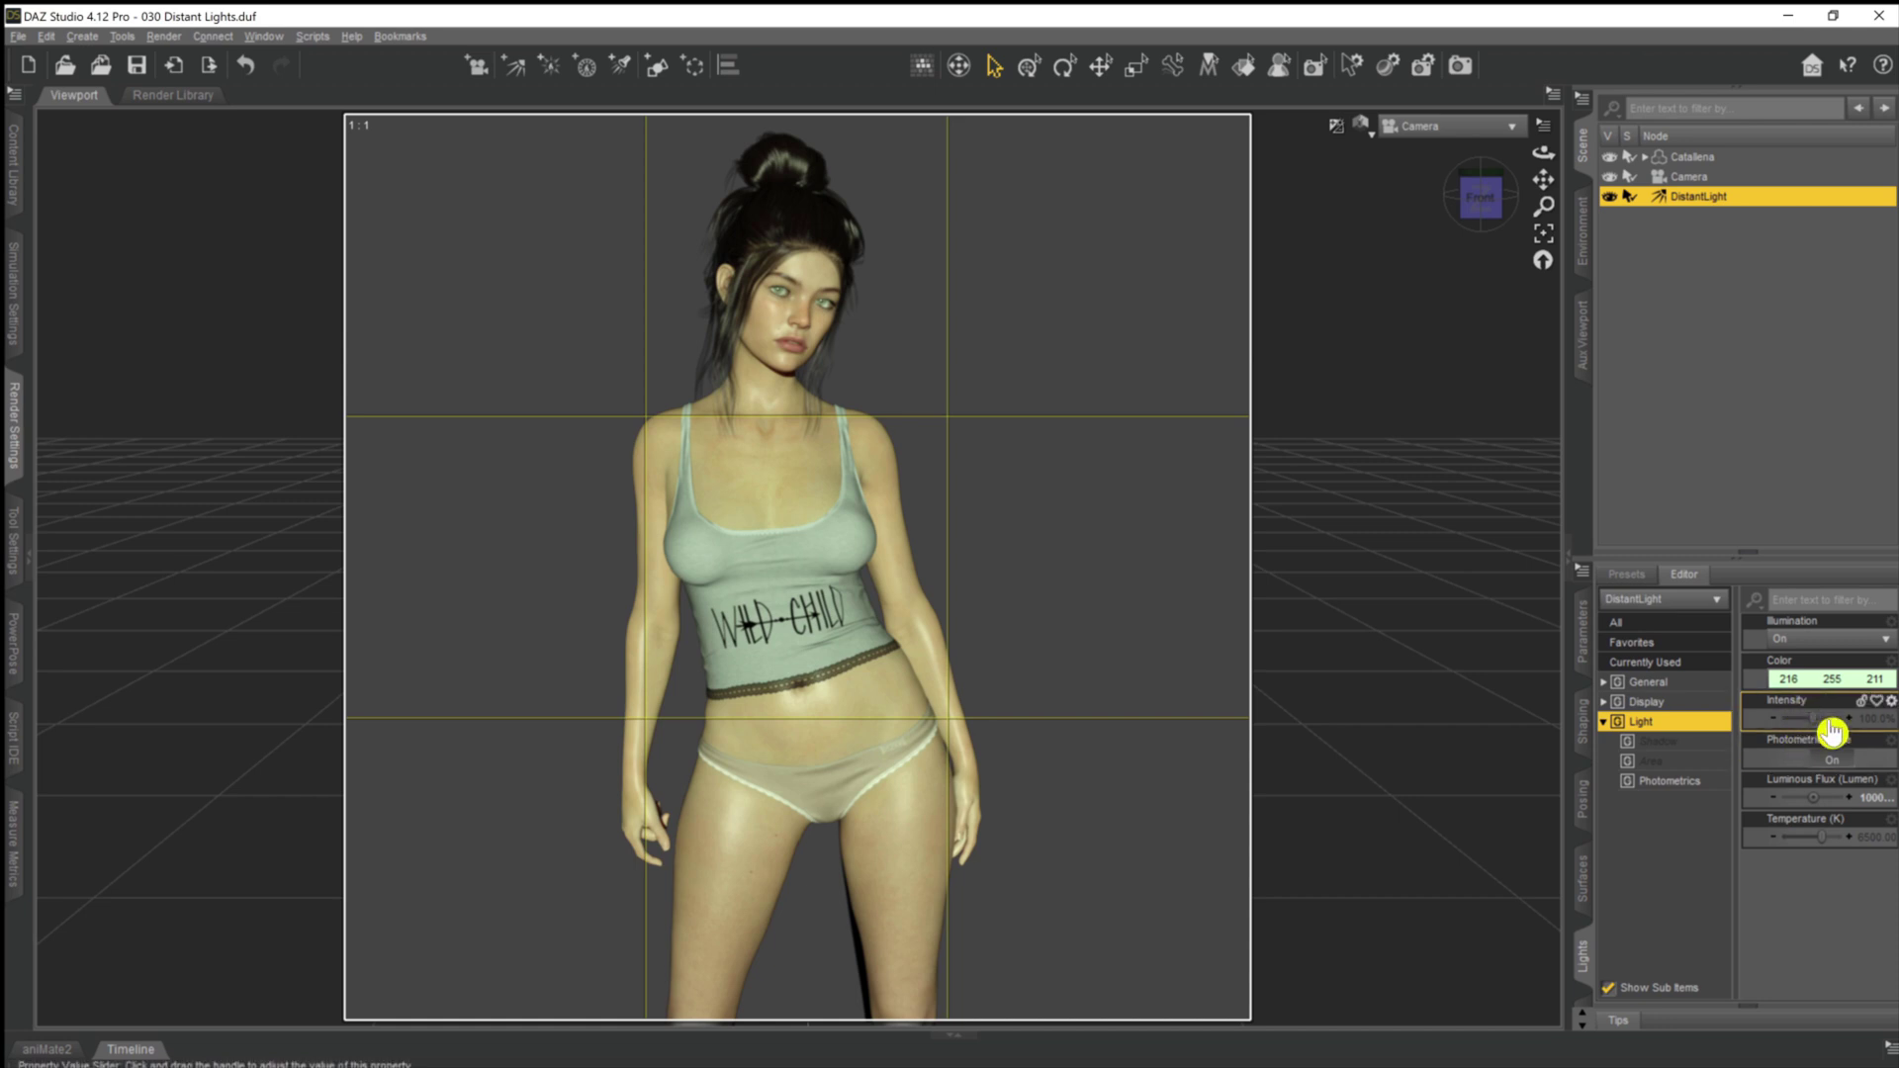
pyautogui.moveTo(1821, 721); pyautogui.dragTo(1886, 719)
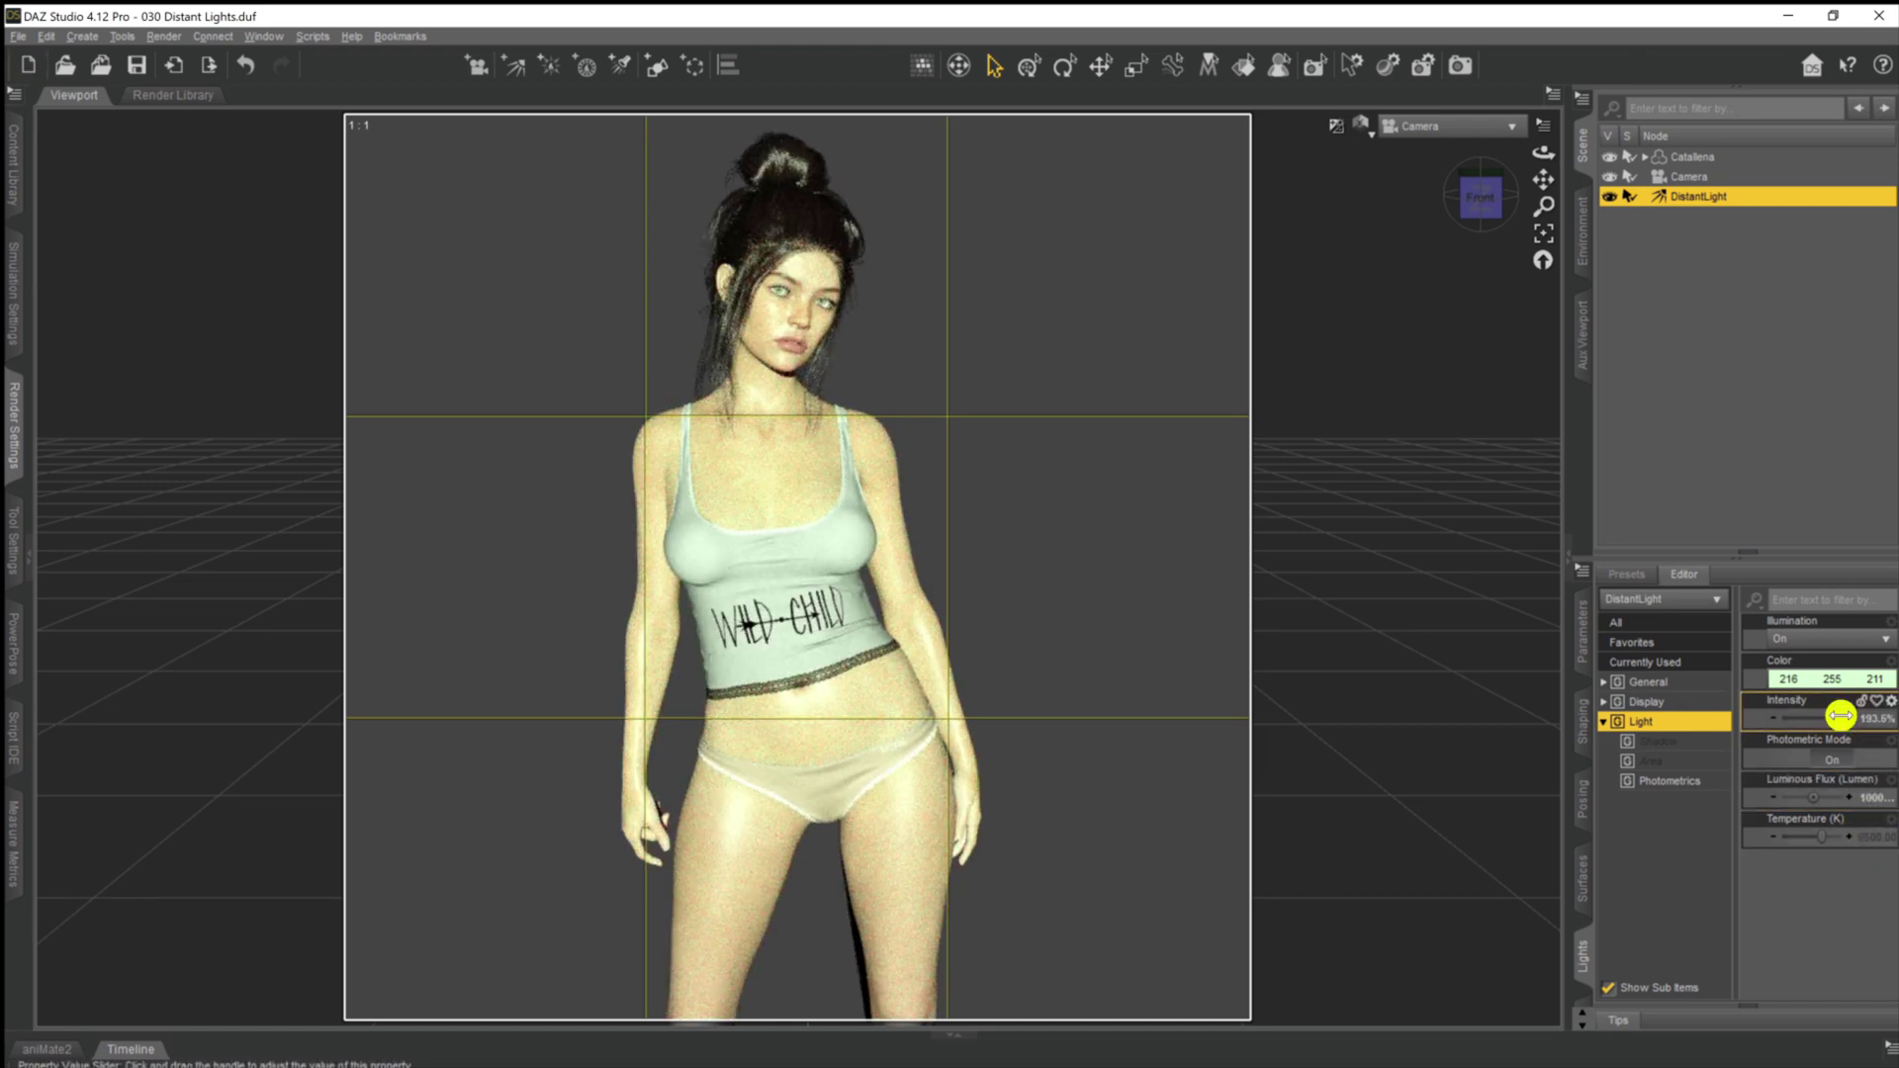
pyautogui.moveTo(1840, 715); pyautogui.dragTo(1792, 732)
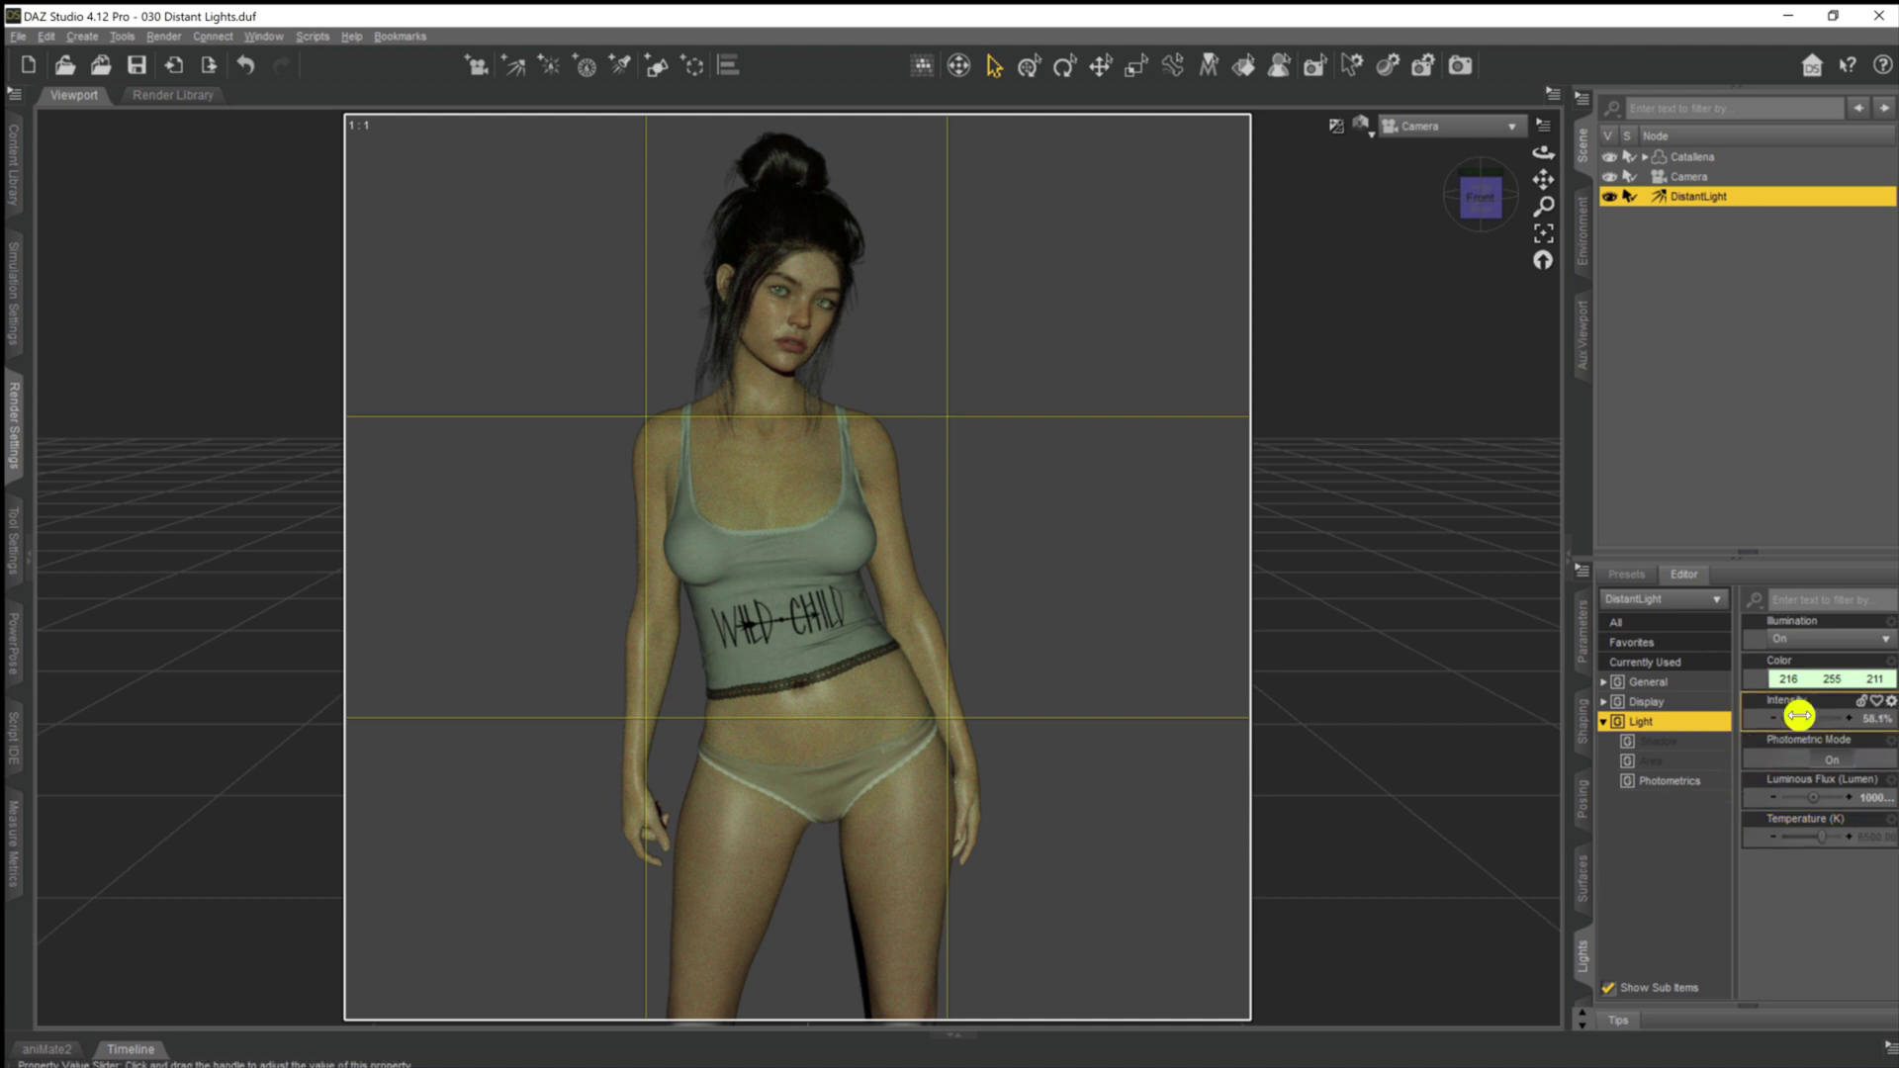
pyautogui.moveTo(1802, 729); pyautogui.dragTo(1834, 719)
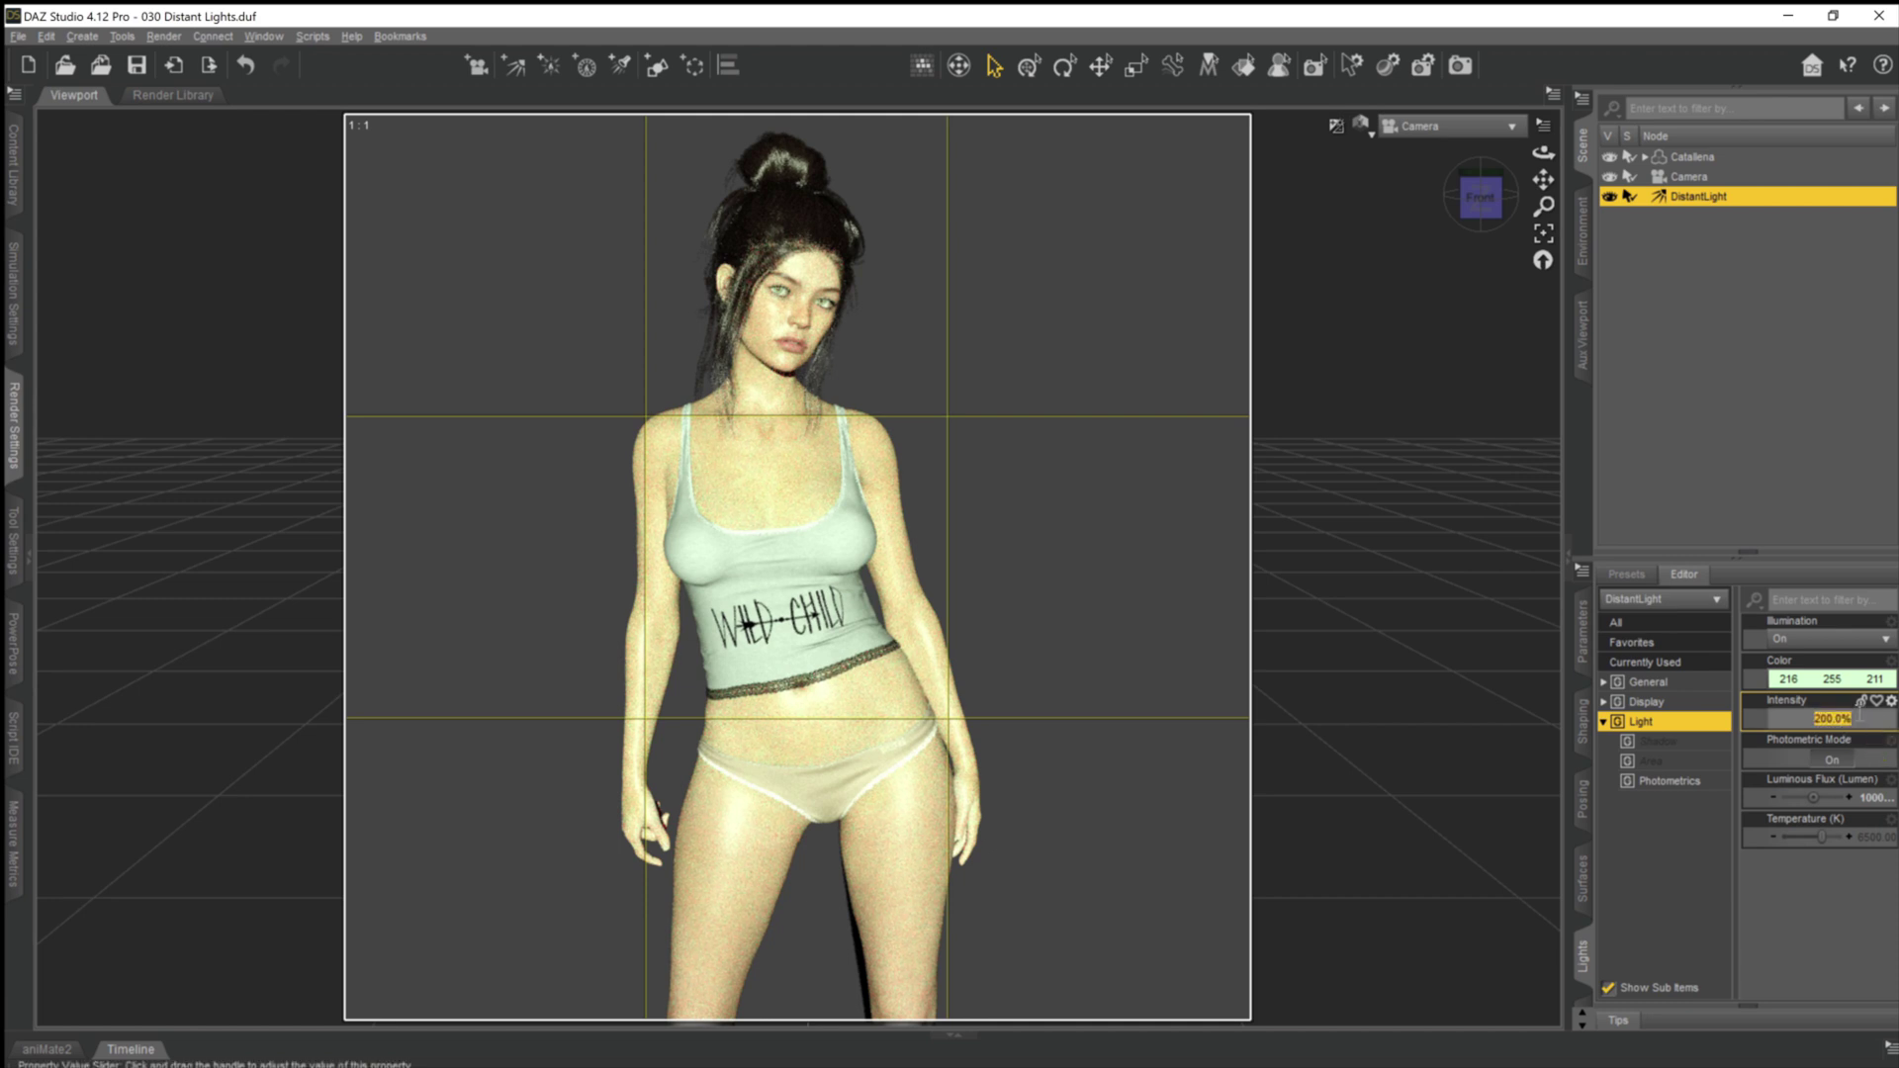
pyautogui.write('100')
pyautogui.press('Return')
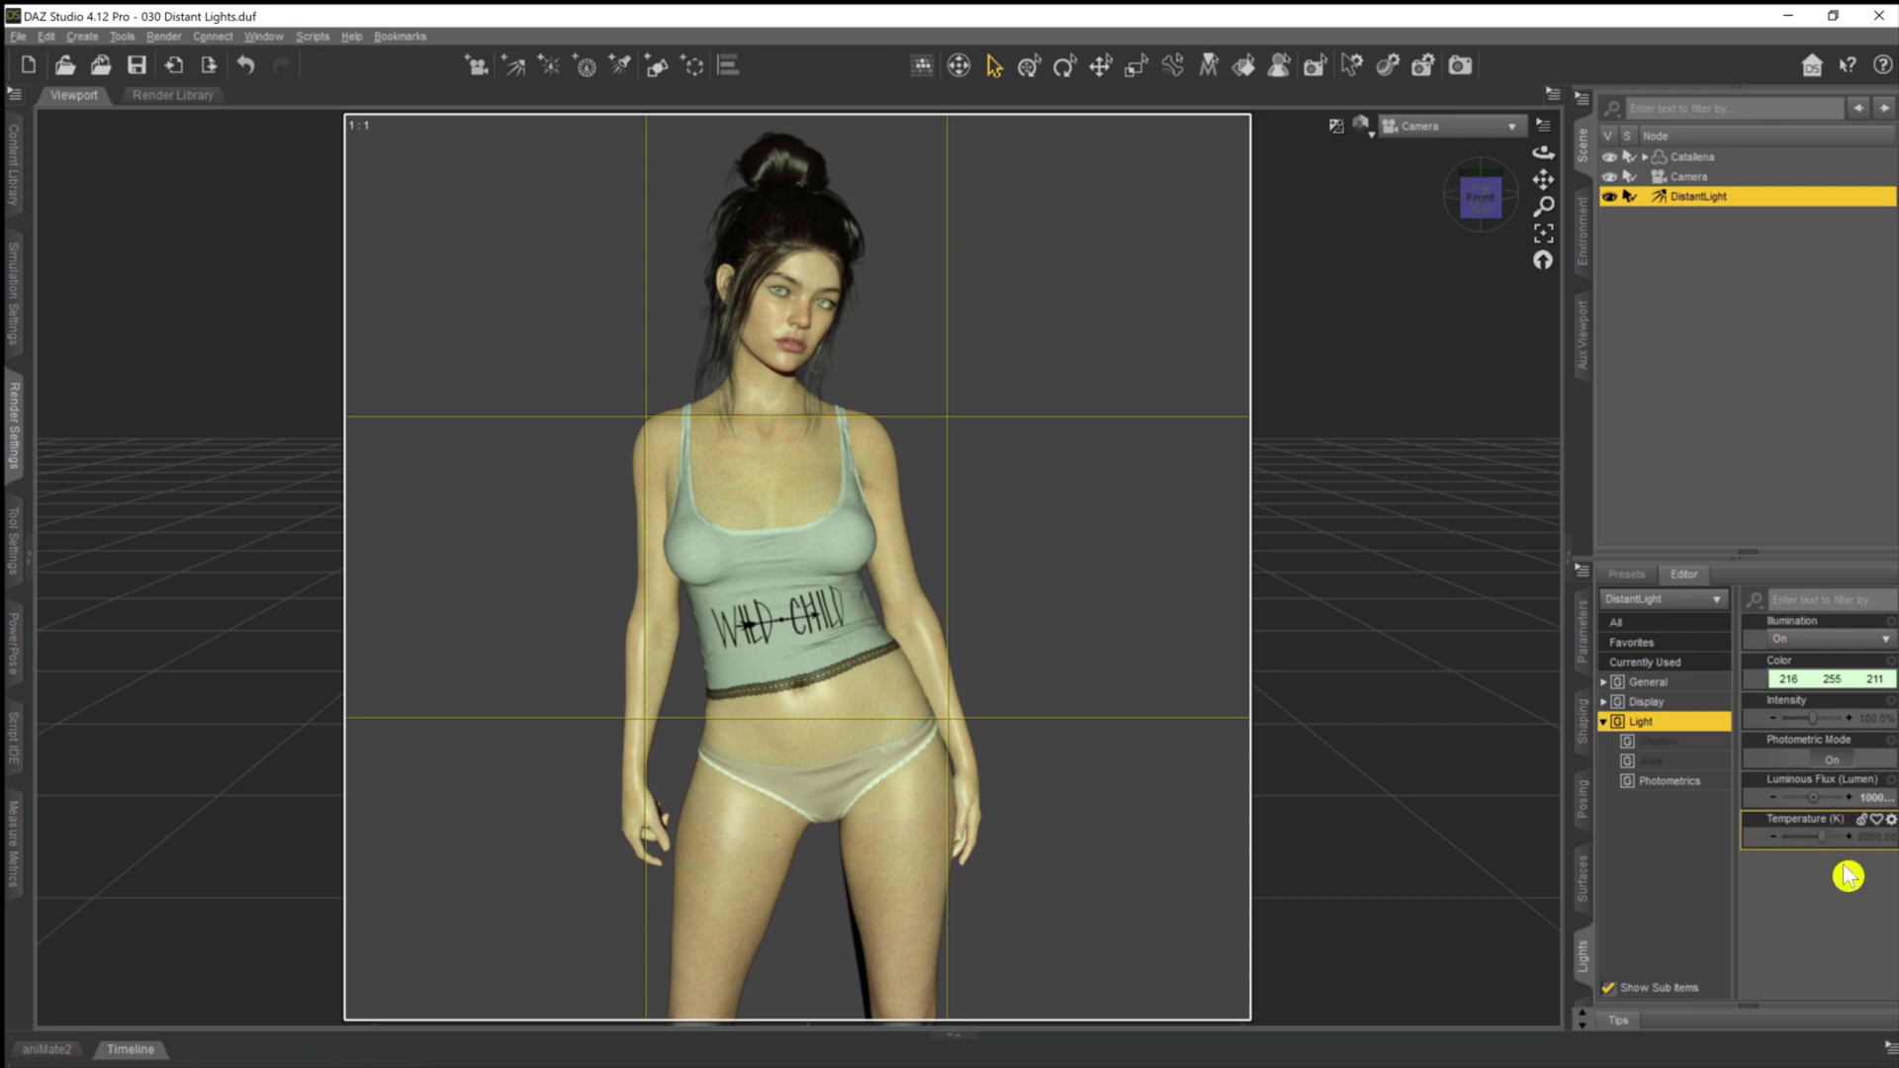
pyautogui.moveTo(1818, 837); pyautogui.dragTo(1792, 847)
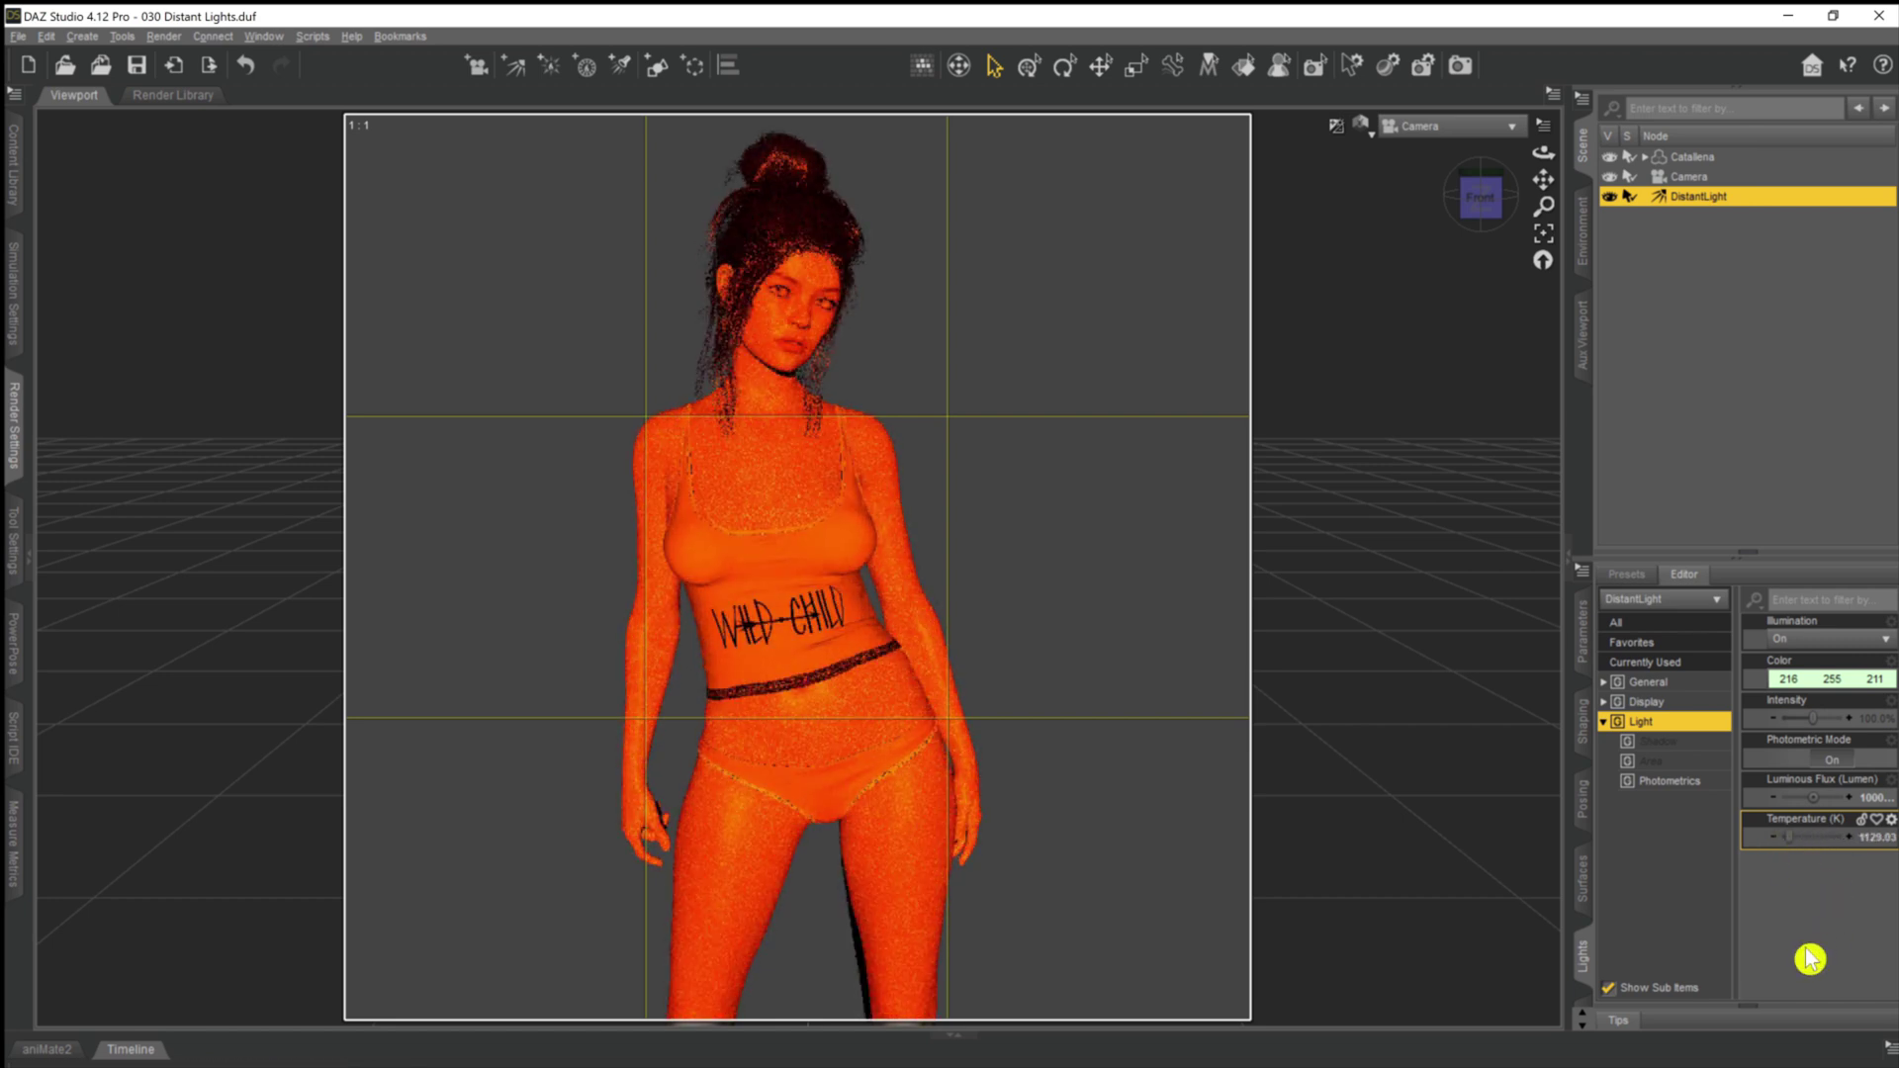
pyautogui.moveTo(1793, 837); pyautogui.dragTo(1846, 836)
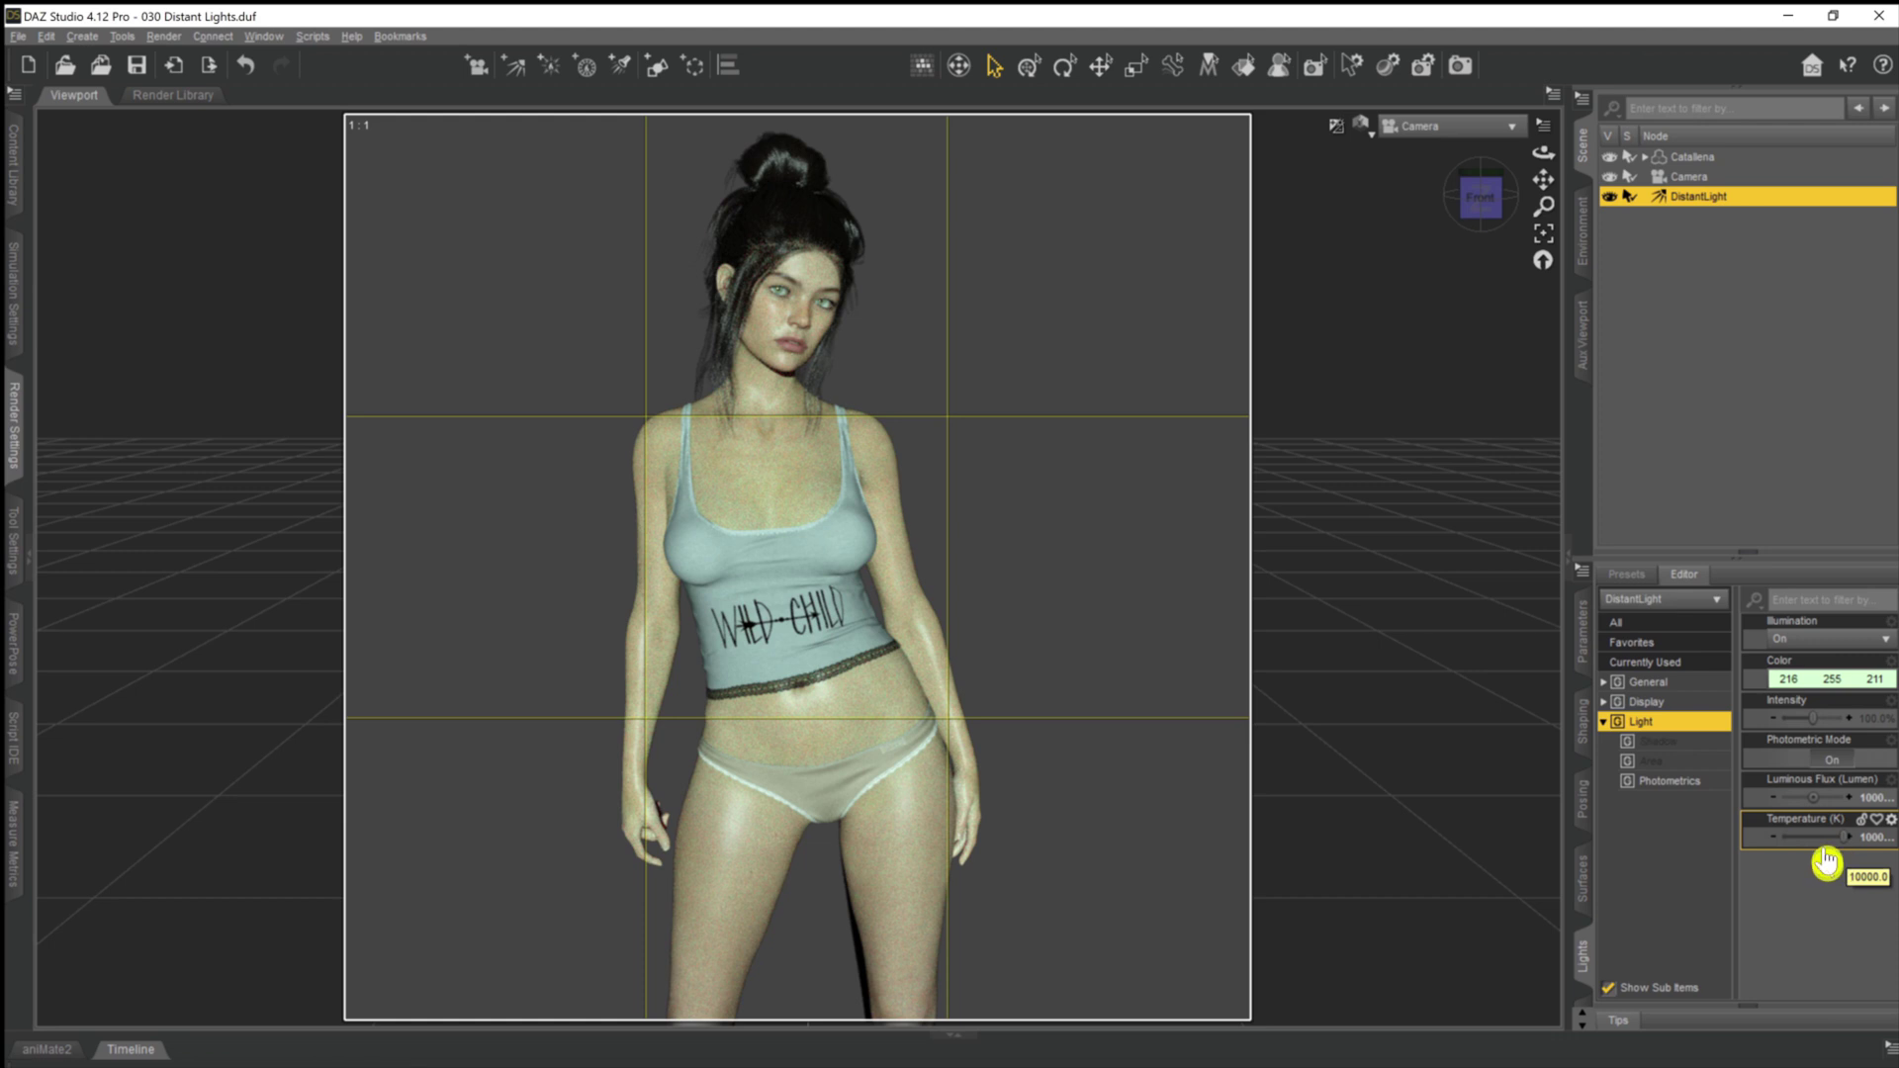
pyautogui.click(1872, 836)
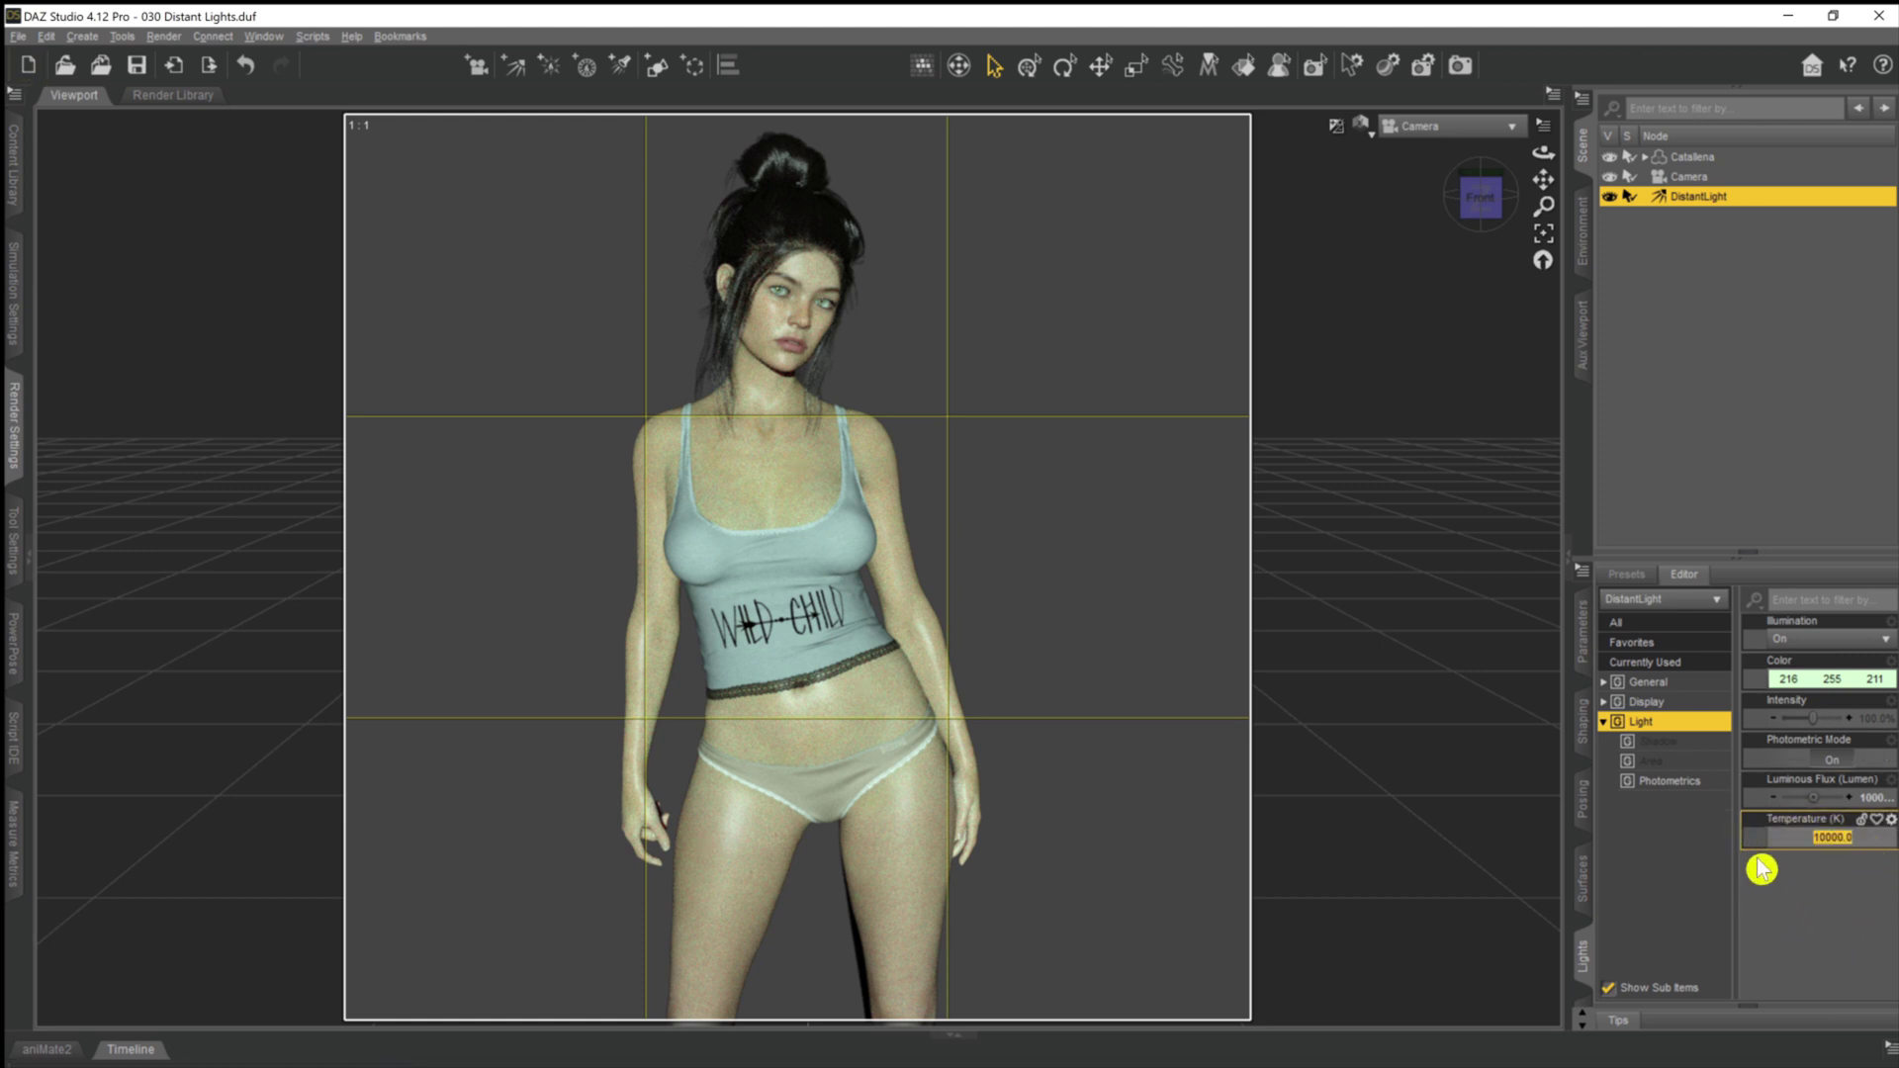
pyautogui.write('6500')
pyautogui.press('Return')
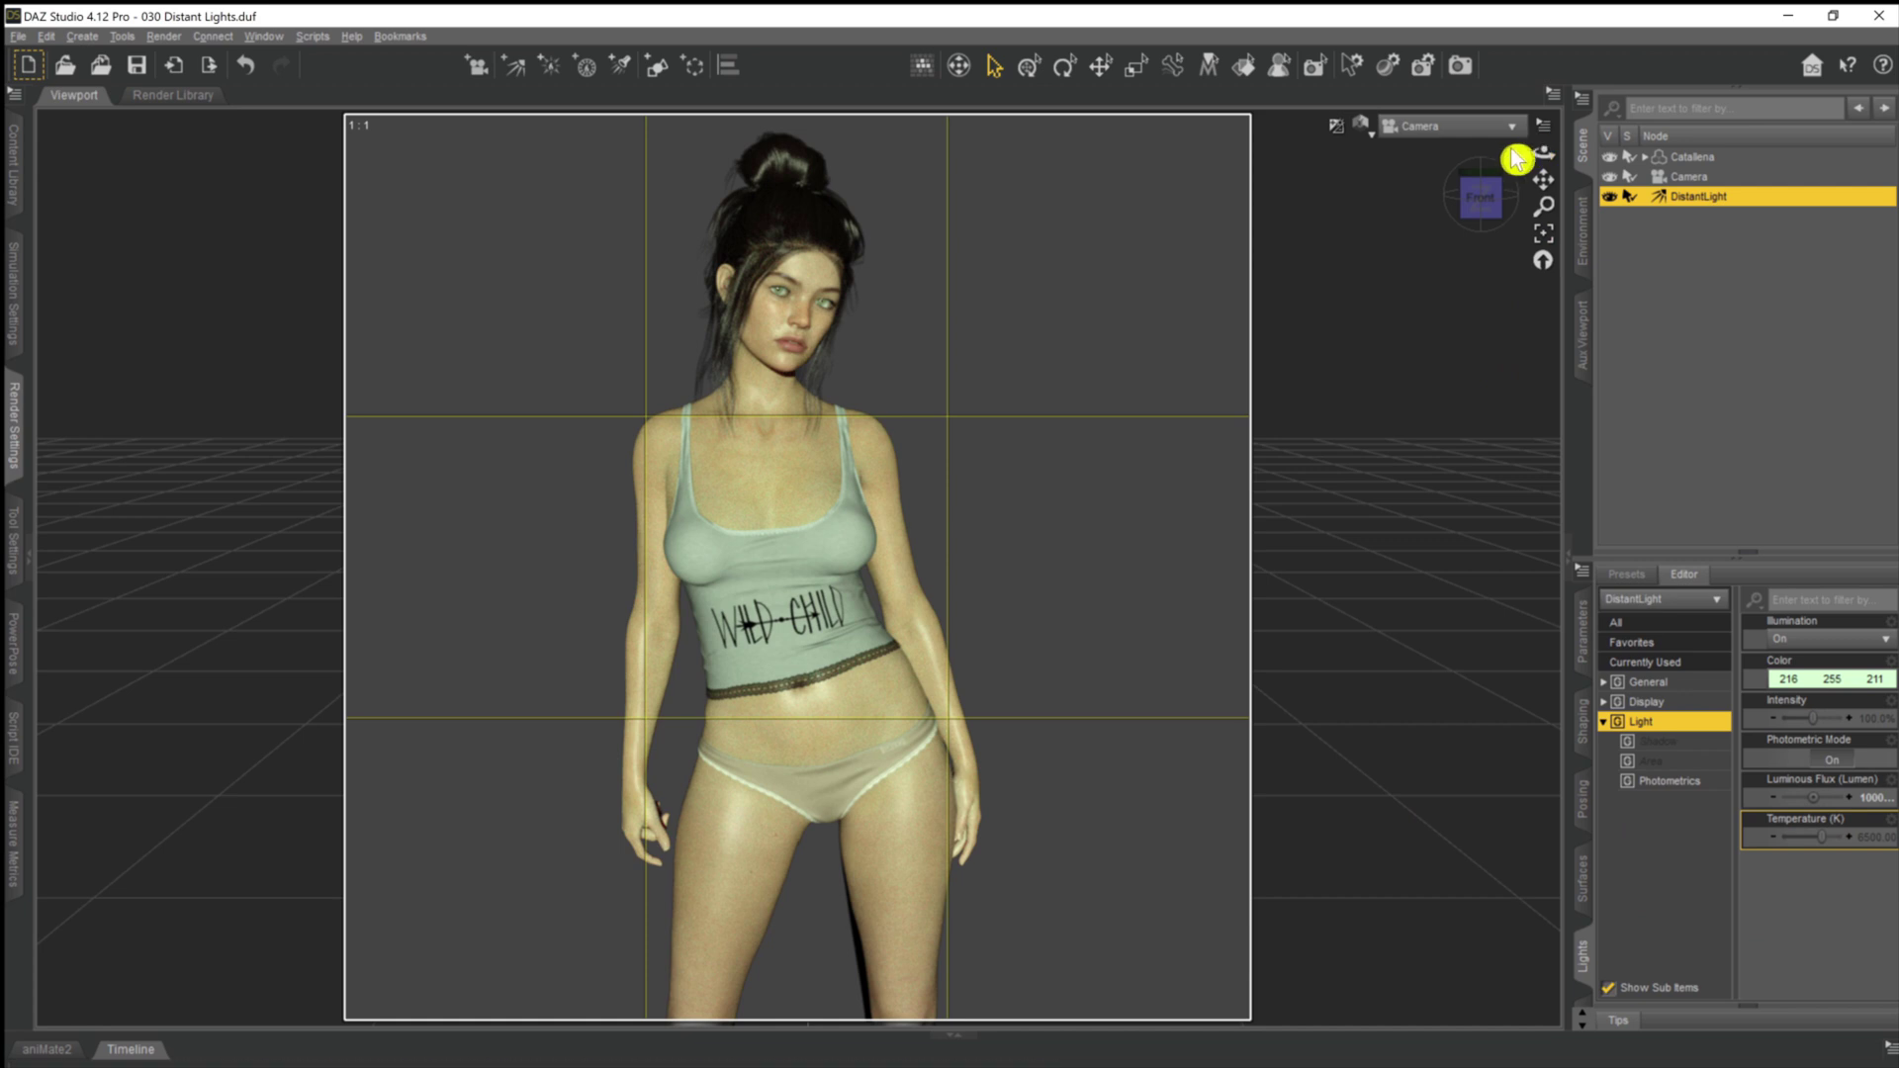
# Orbit the perspective view in Texture Shaded mode, then test-move the light's X Translate and undo it
pyautogui.click(1459, 135)
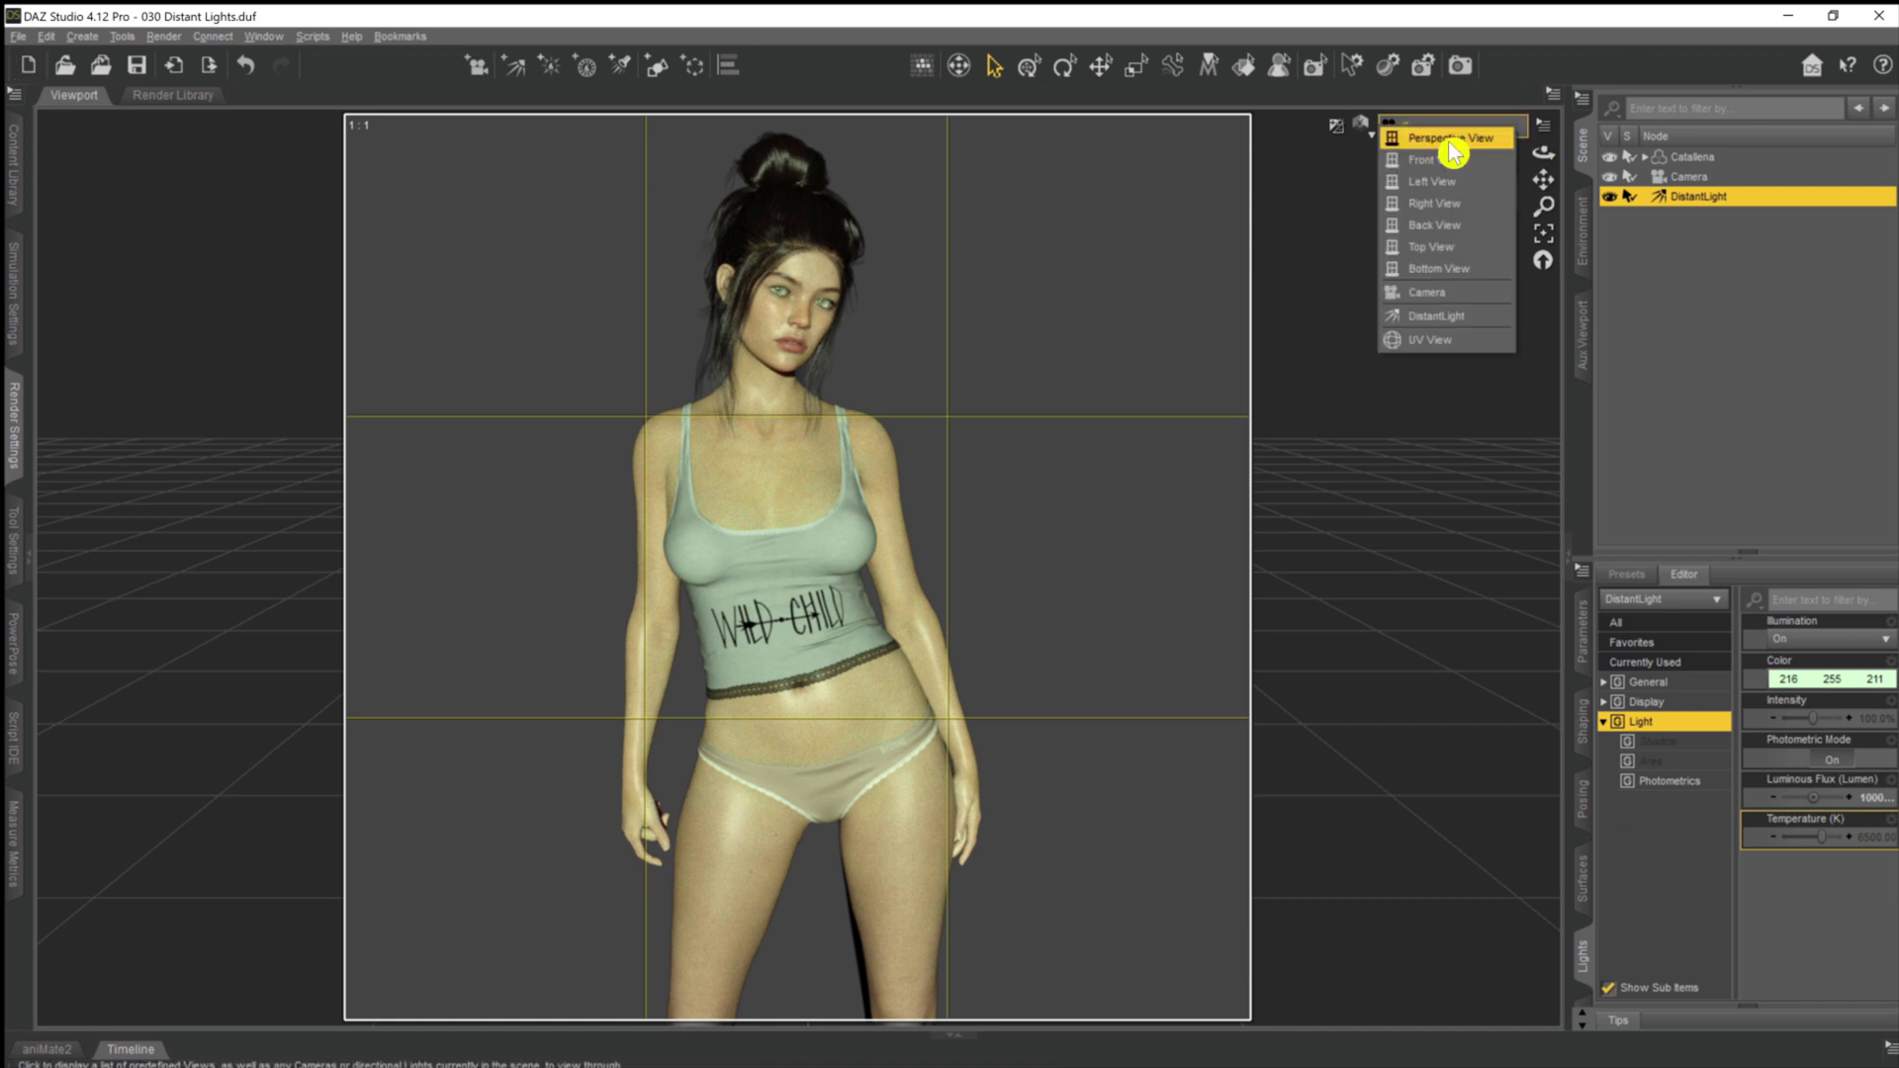
pyautogui.click(1450, 141)
pyautogui.moveTo(1540, 151); pyautogui.dragTo(1542, 155)
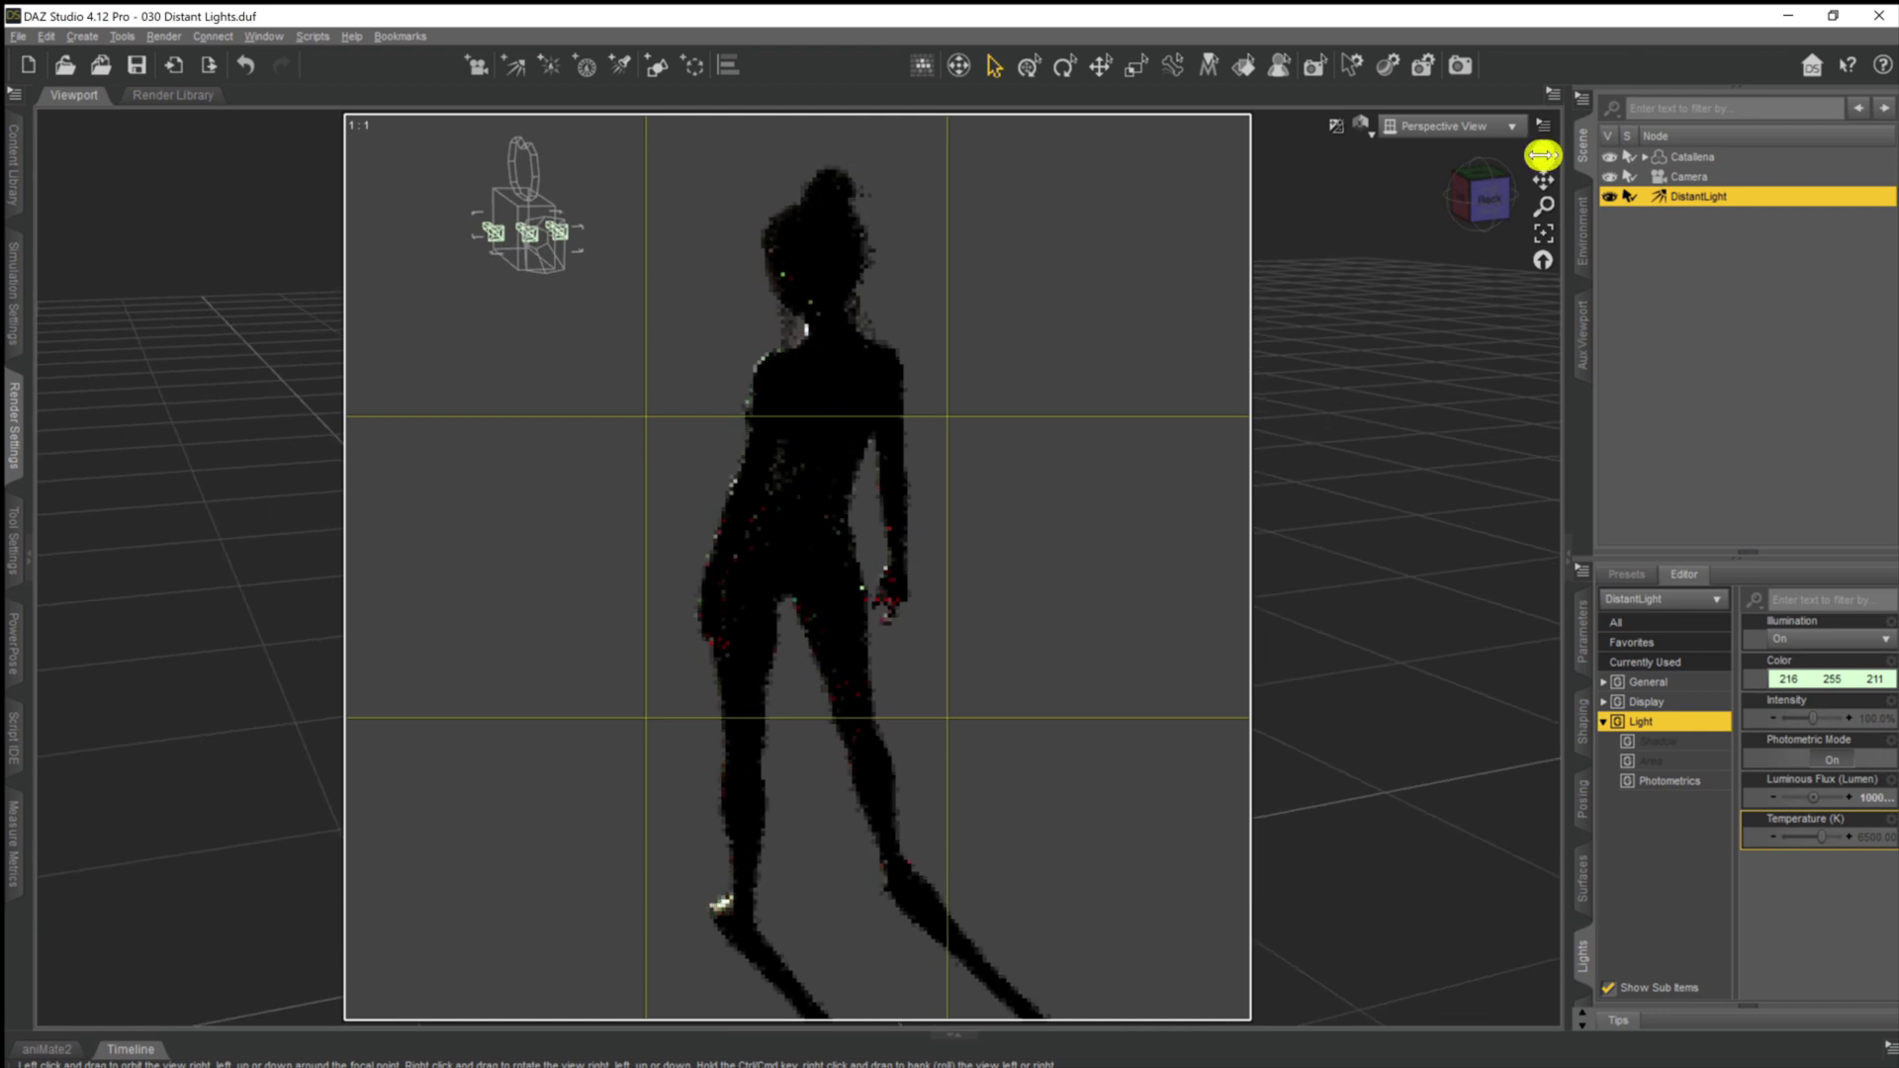
pyautogui.click(1362, 126)
pyautogui.click(1395, 323)
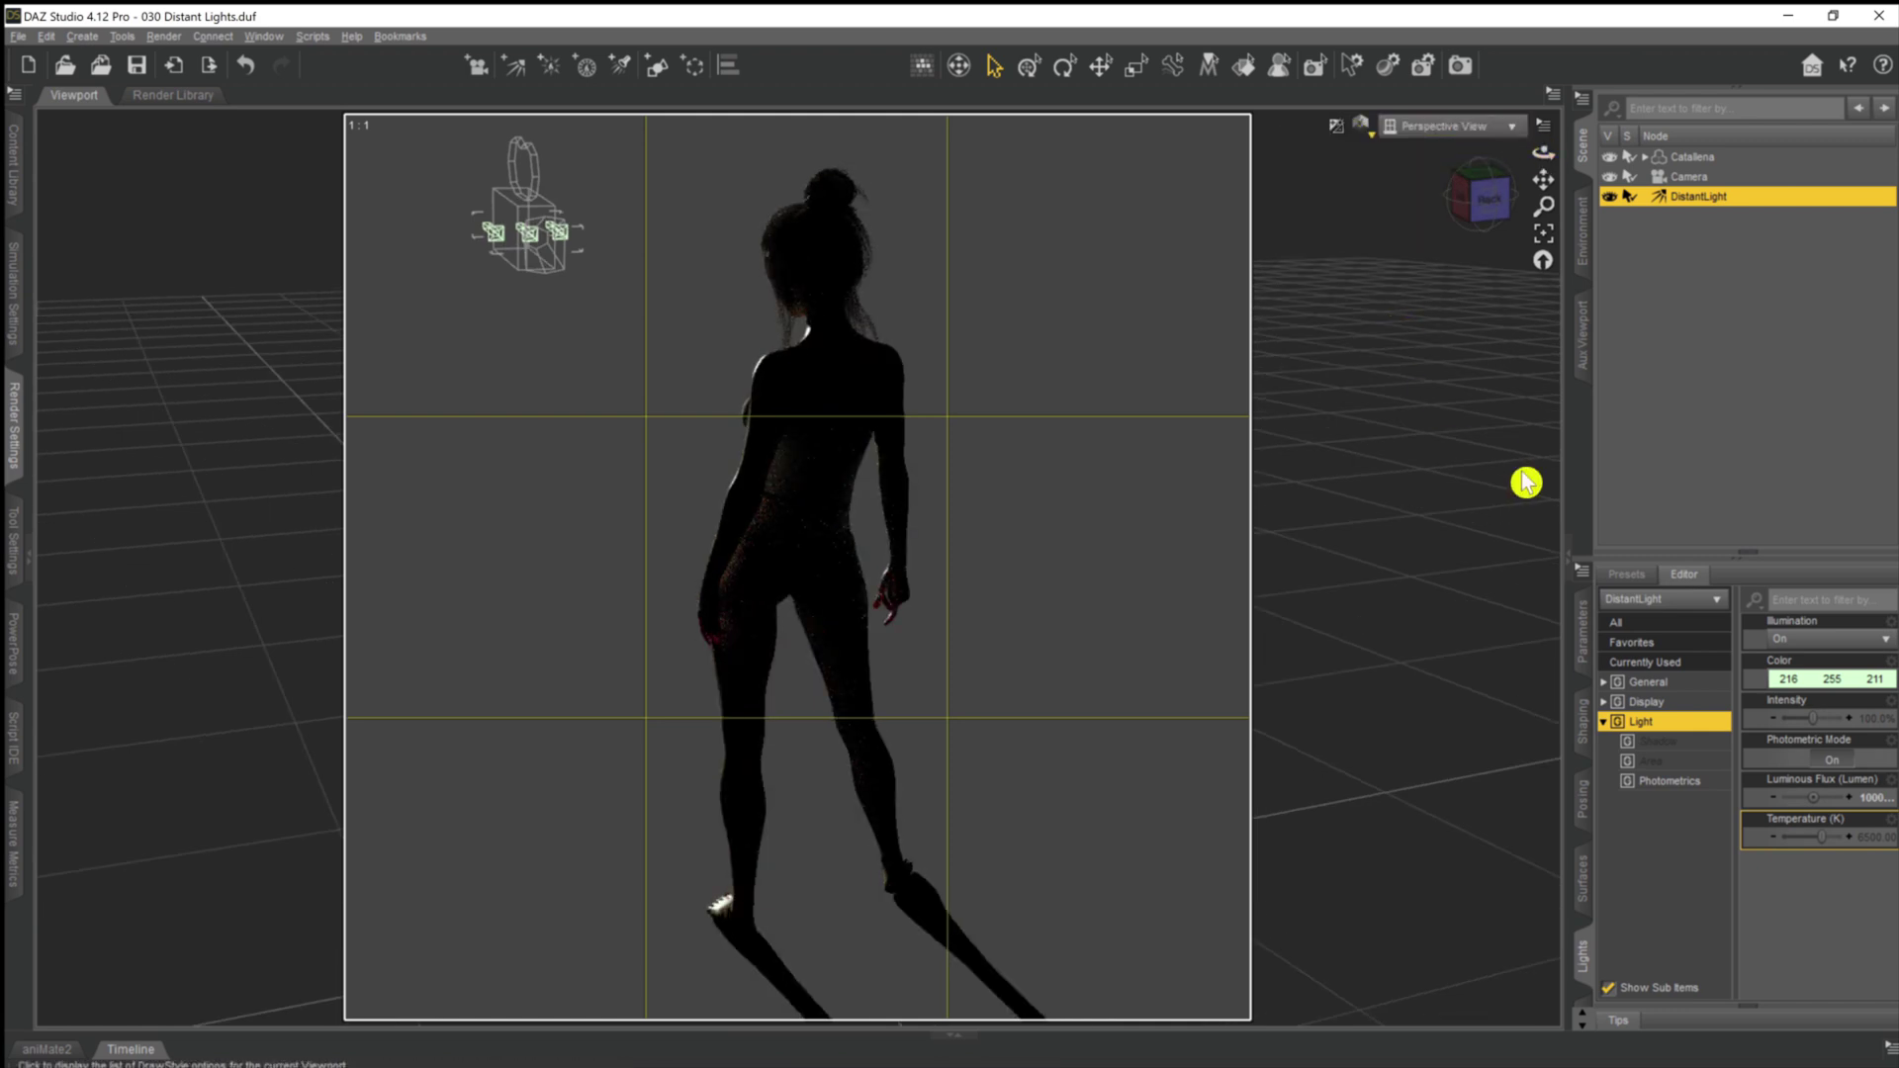
pyautogui.click(1577, 636)
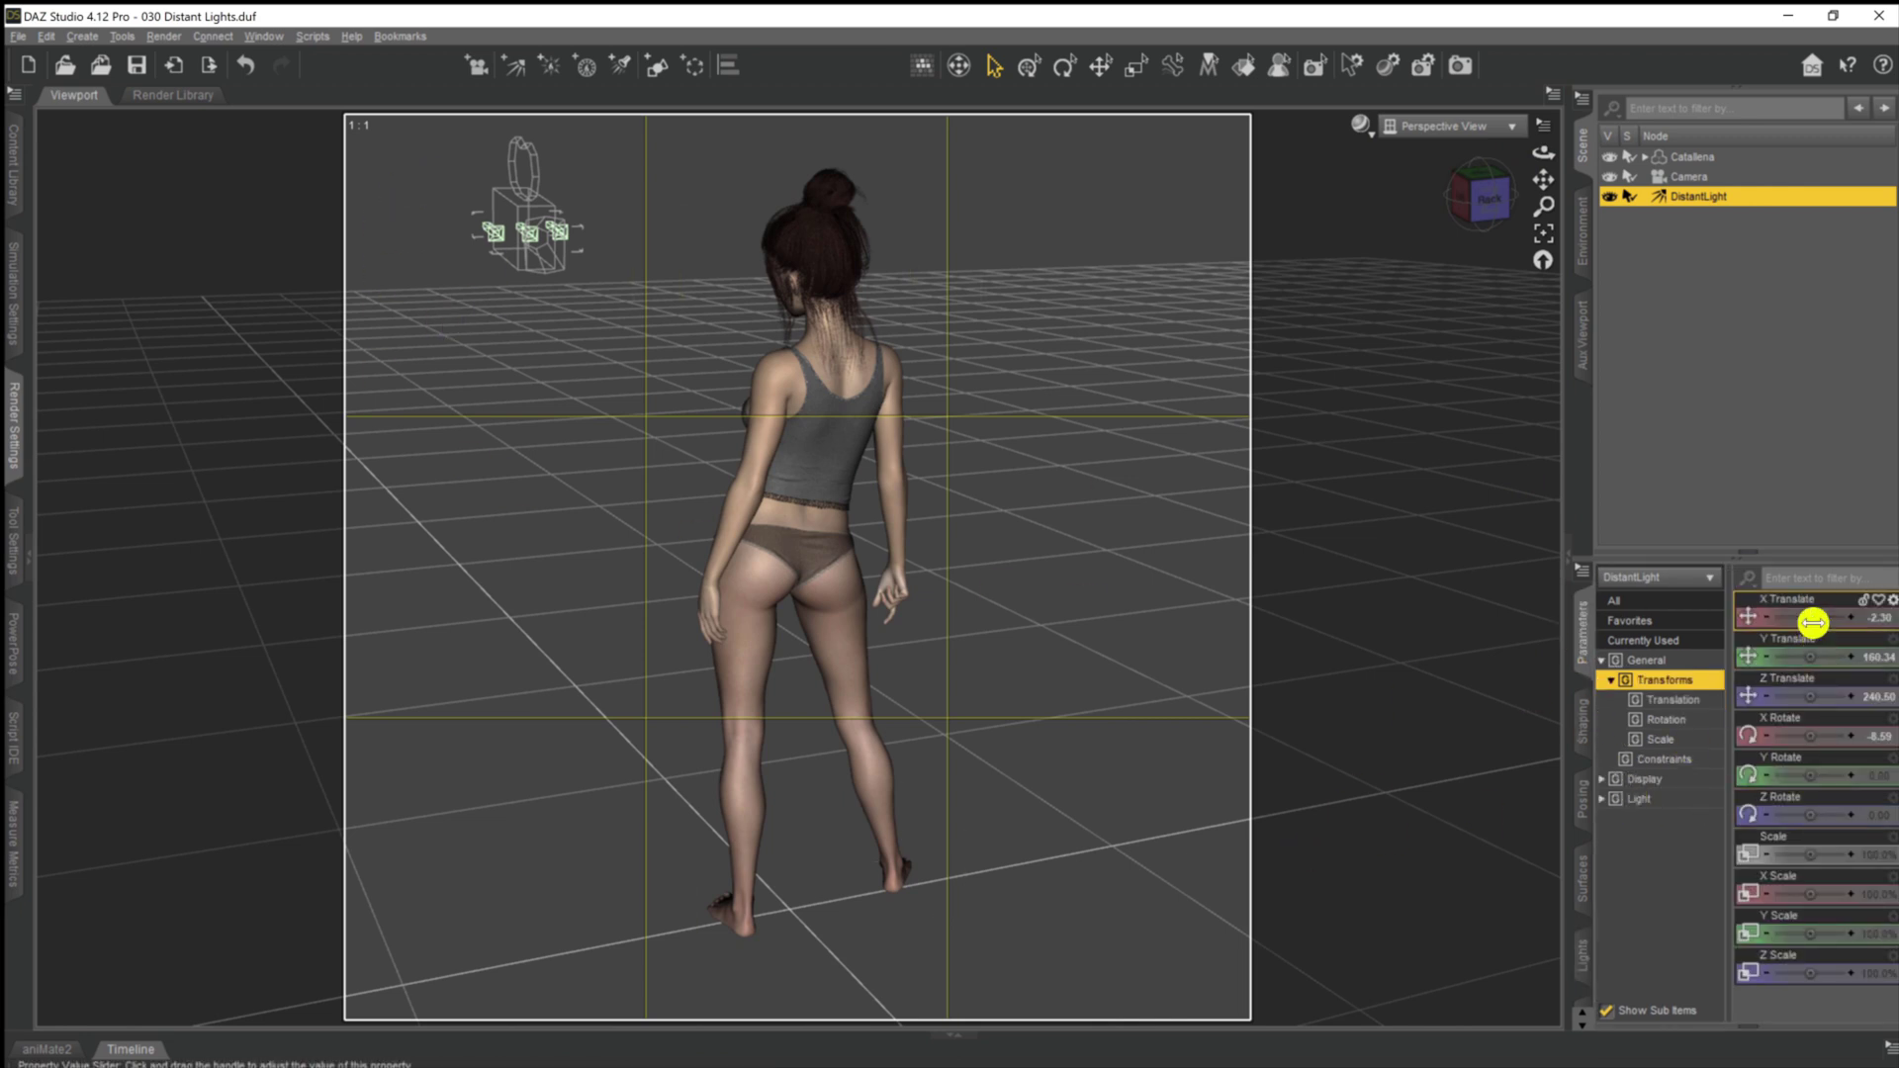
pyautogui.moveTo(1810, 617)
pyautogui.mouseDown()
pyautogui.moveTo(1828, 617)
pyautogui.moveTo(1771, 617)
pyautogui.moveTo(1802, 617)
pyautogui.mouseUp()
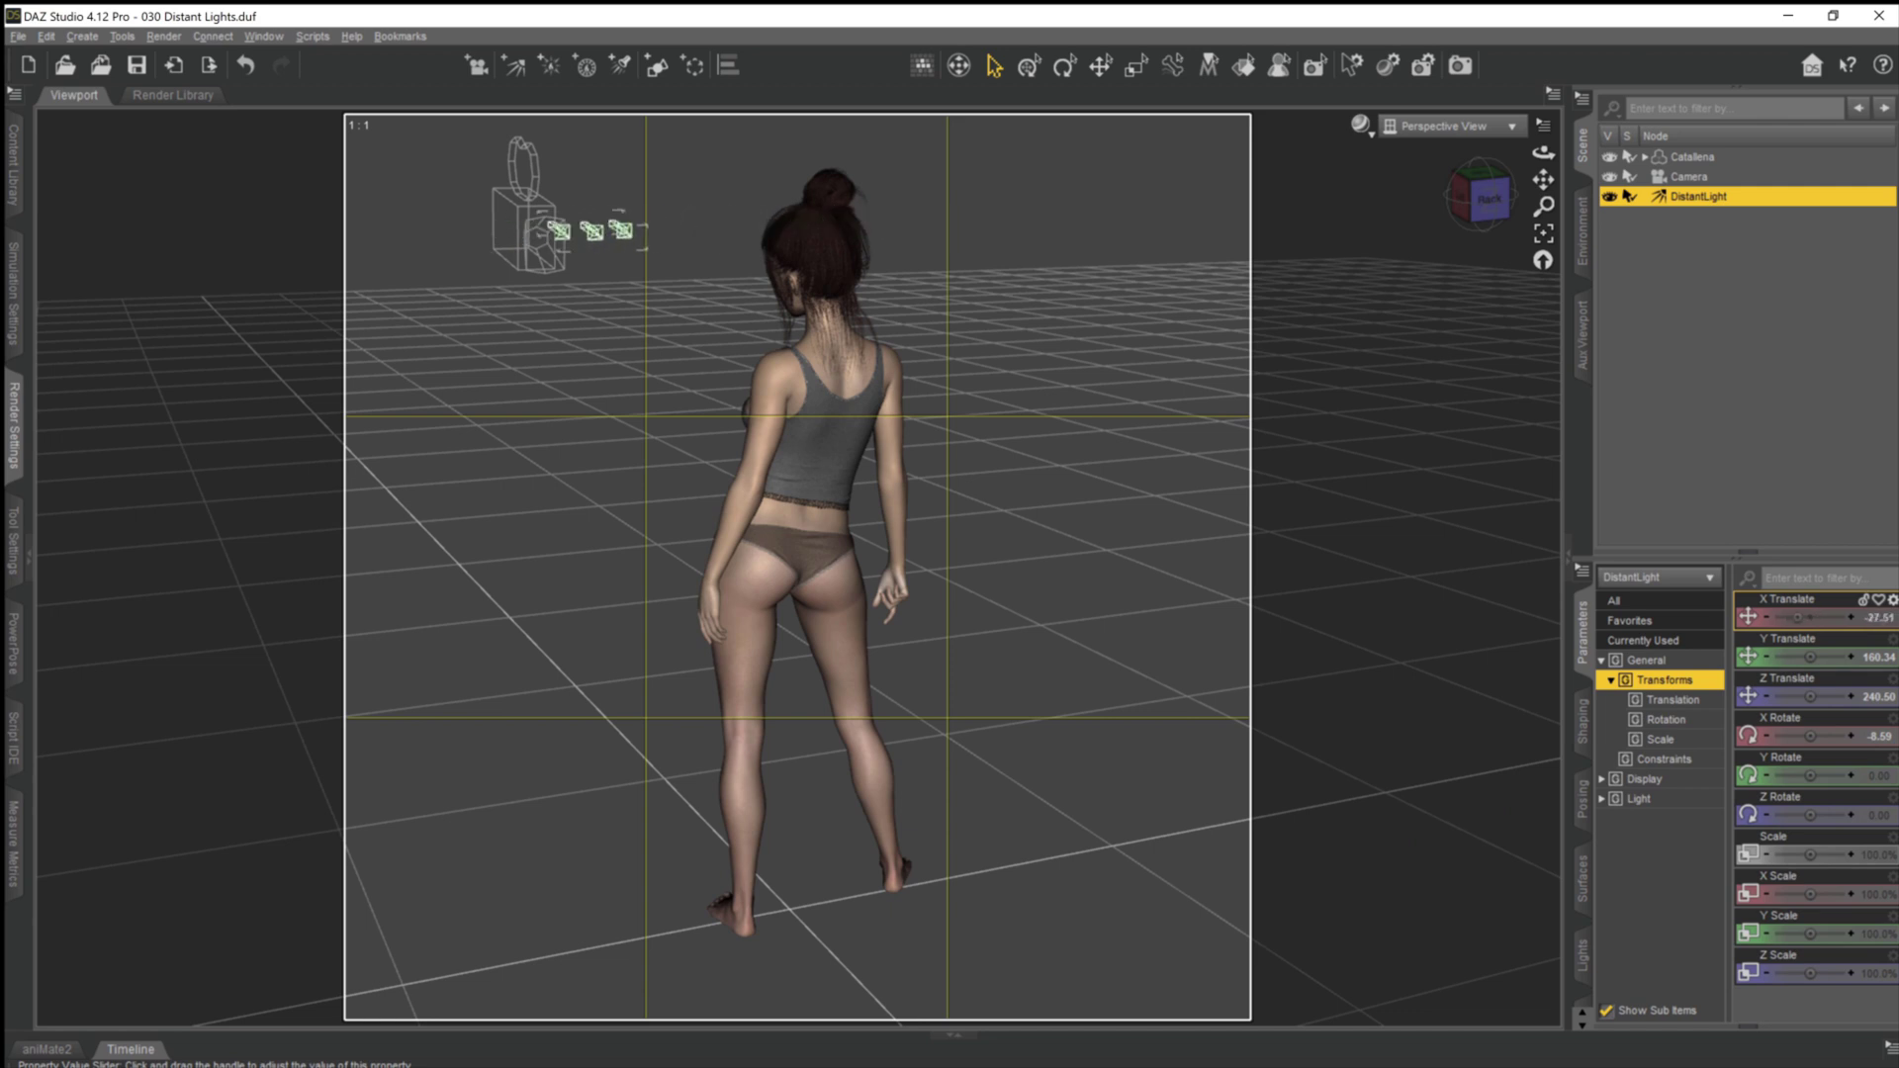
pyautogui.click(246, 65)
# Return to the scene Camera view with the NVIDIA Iray preview
pyautogui.click(1449, 127)
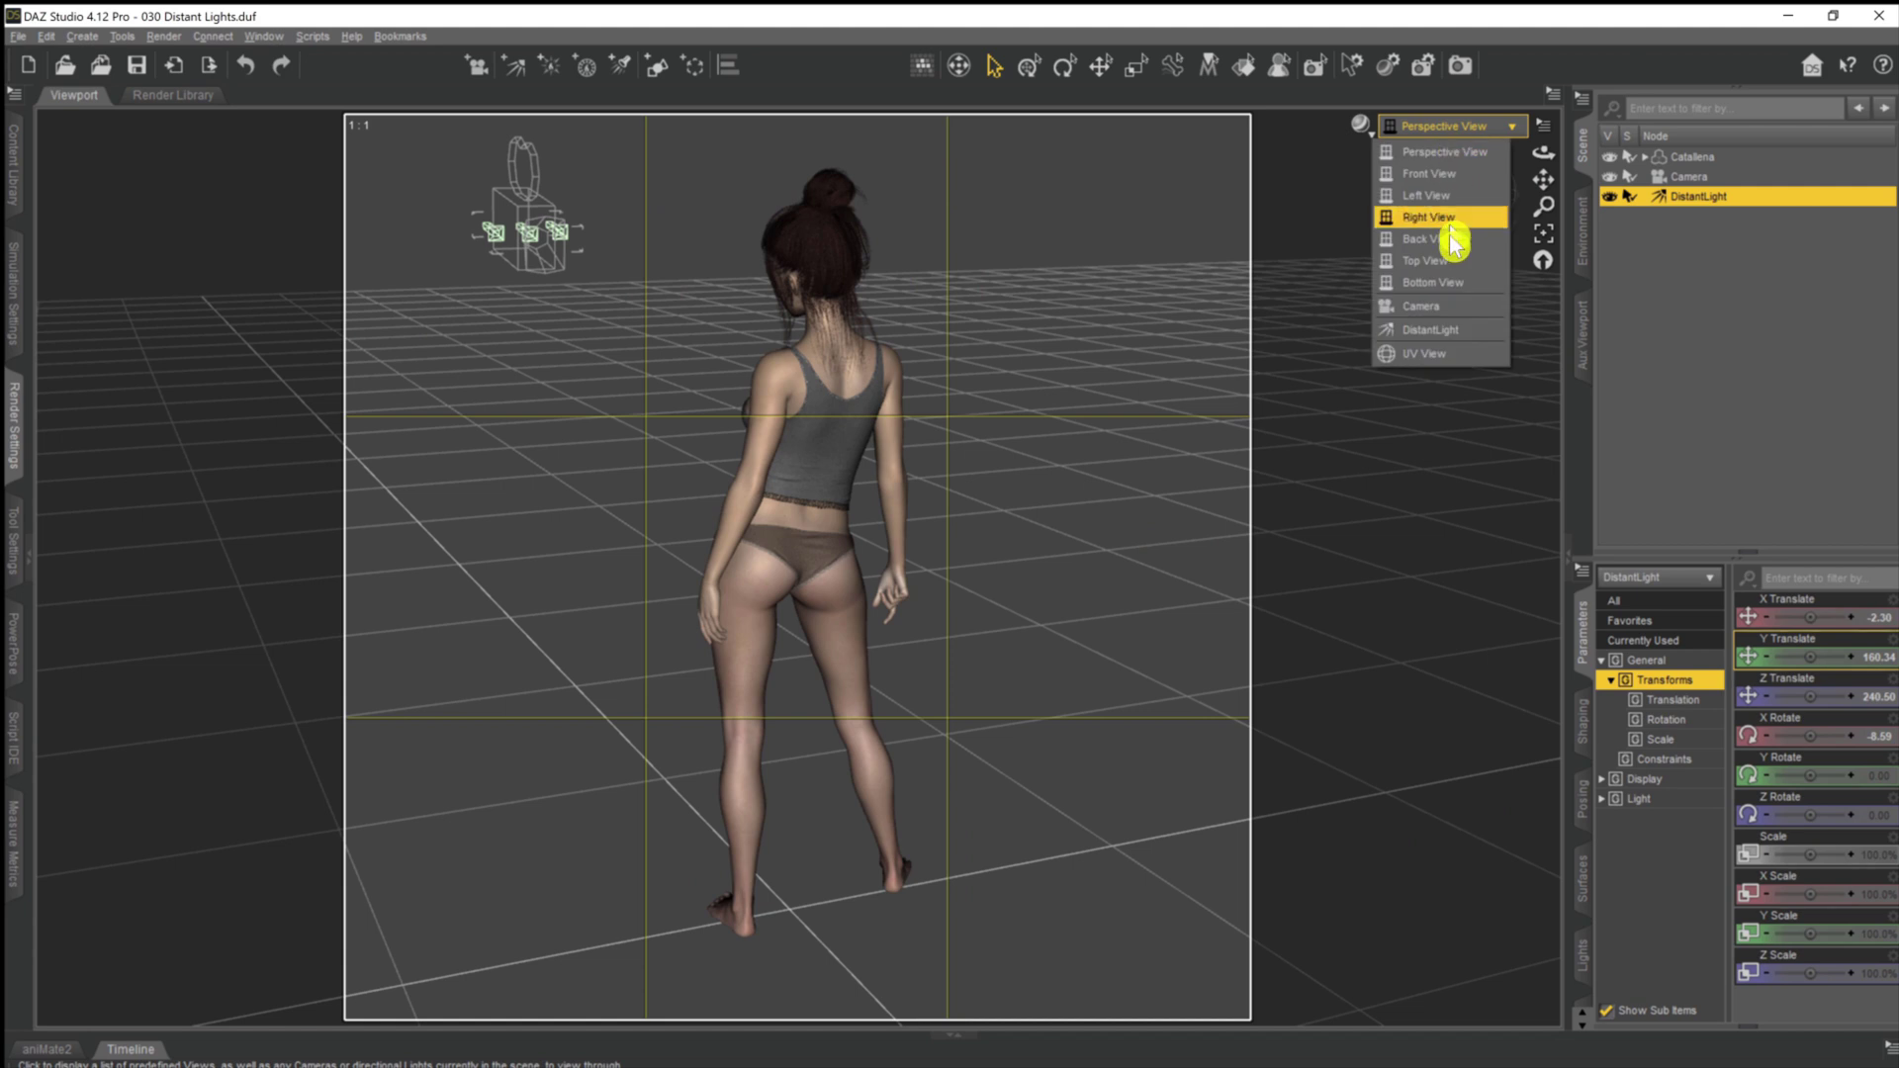
pyautogui.click(1442, 318)
pyautogui.click(1360, 124)
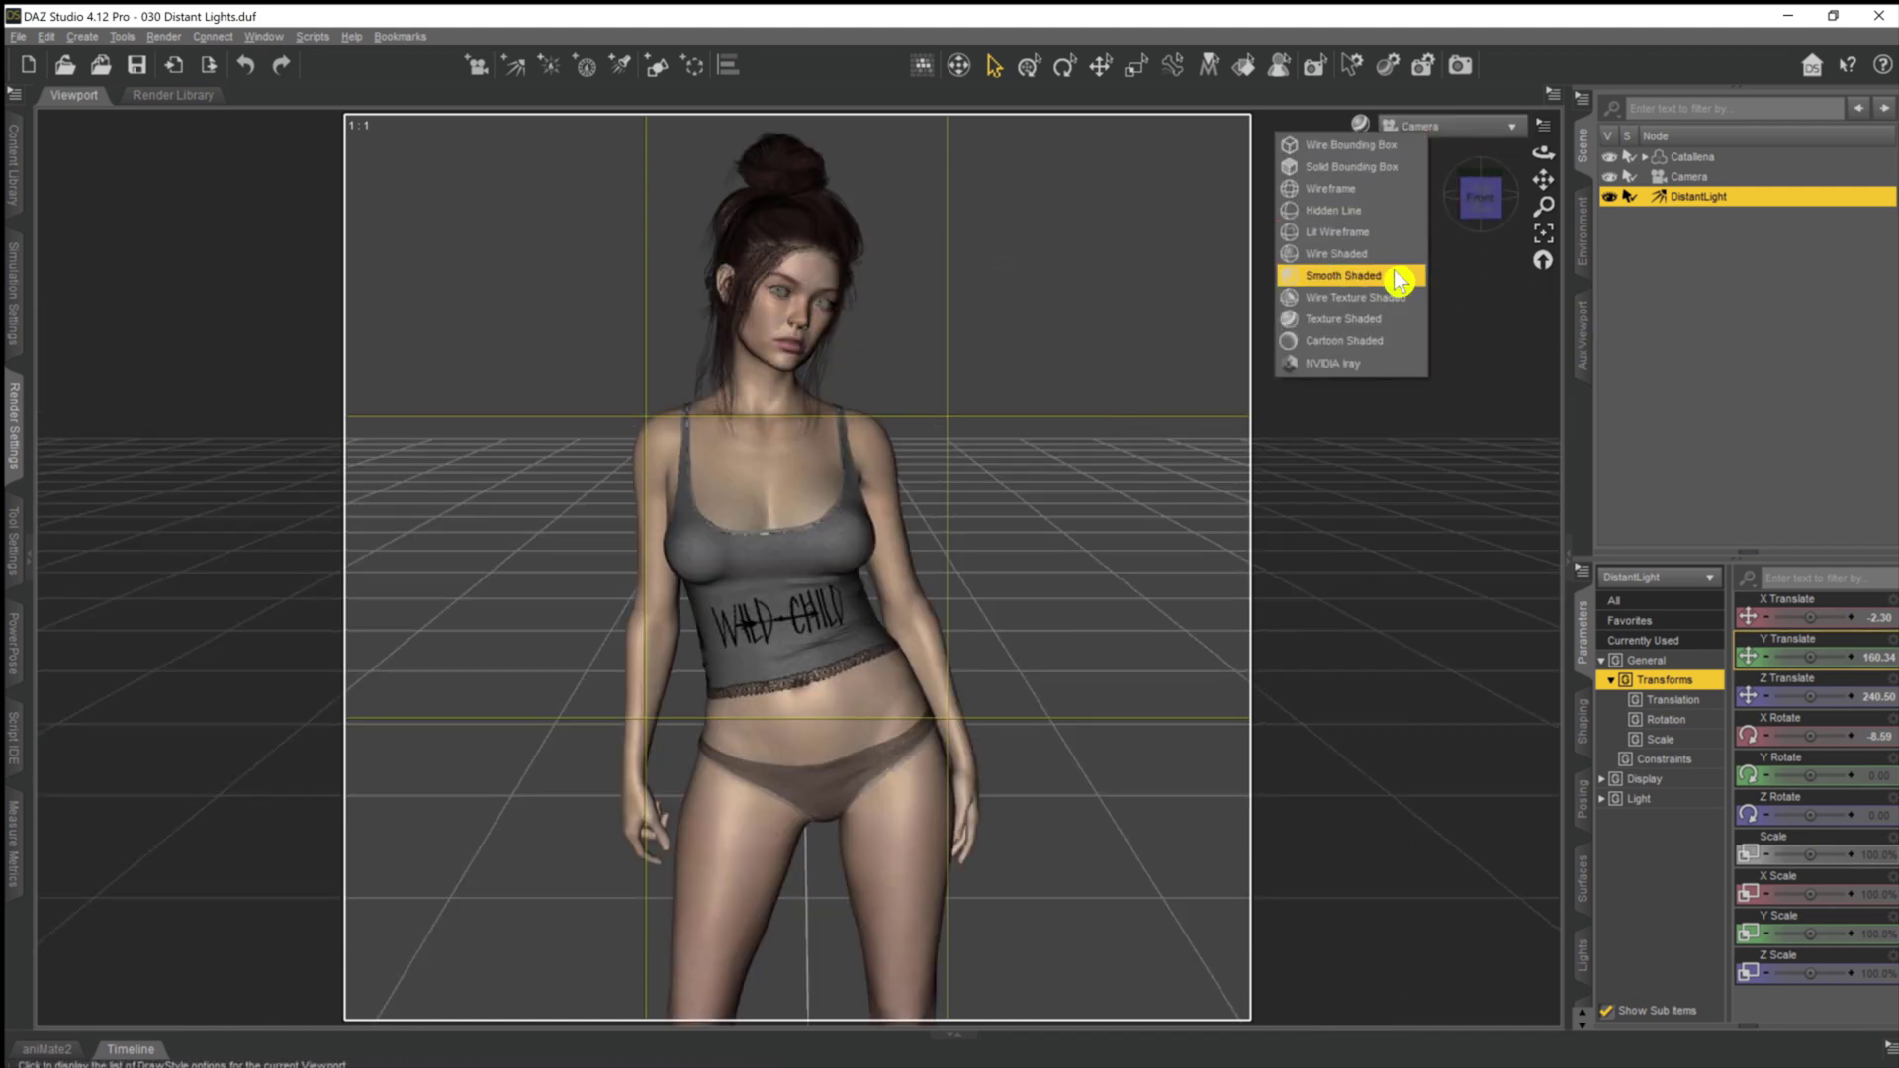
pyautogui.click(1331, 362)
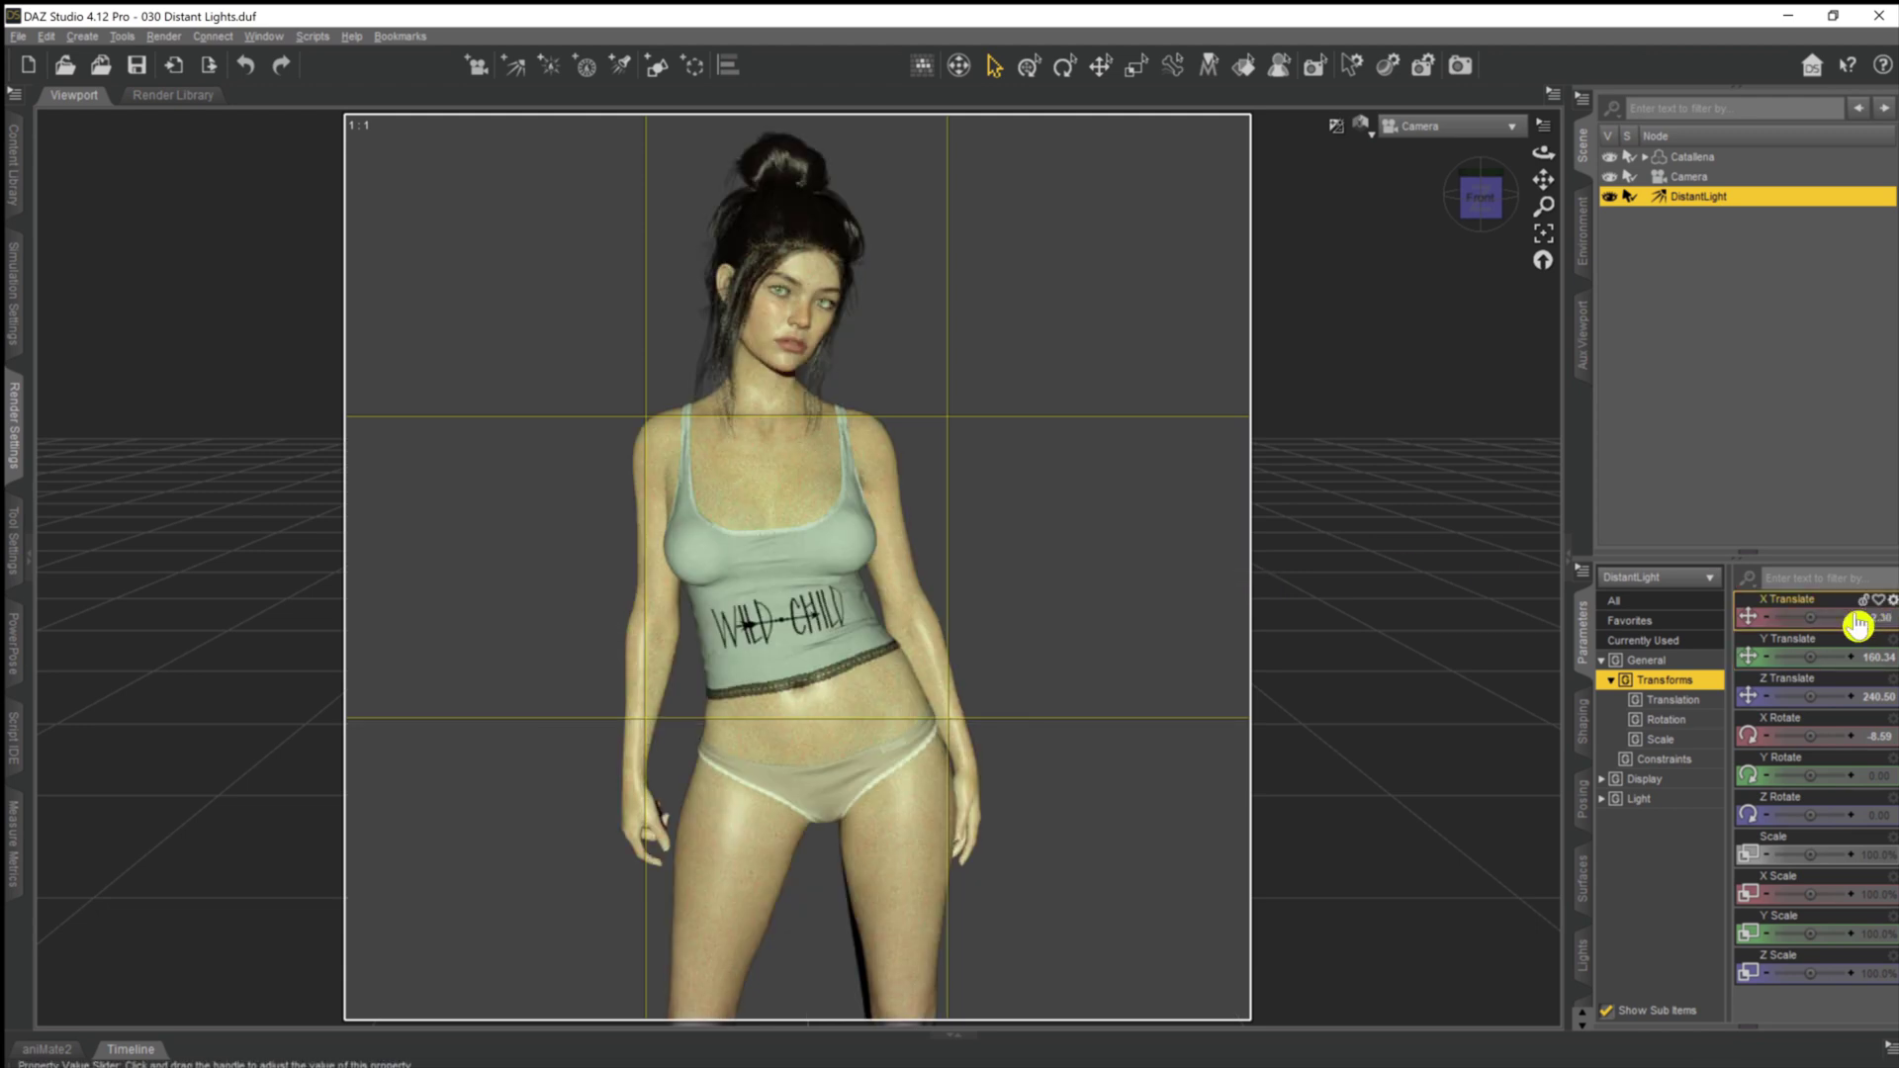
# Drag the DistantLight's X Translate slider from -2.30 to -456.19
pyautogui.moveTo(1866, 619); pyautogui.dragTo(1818, 618)
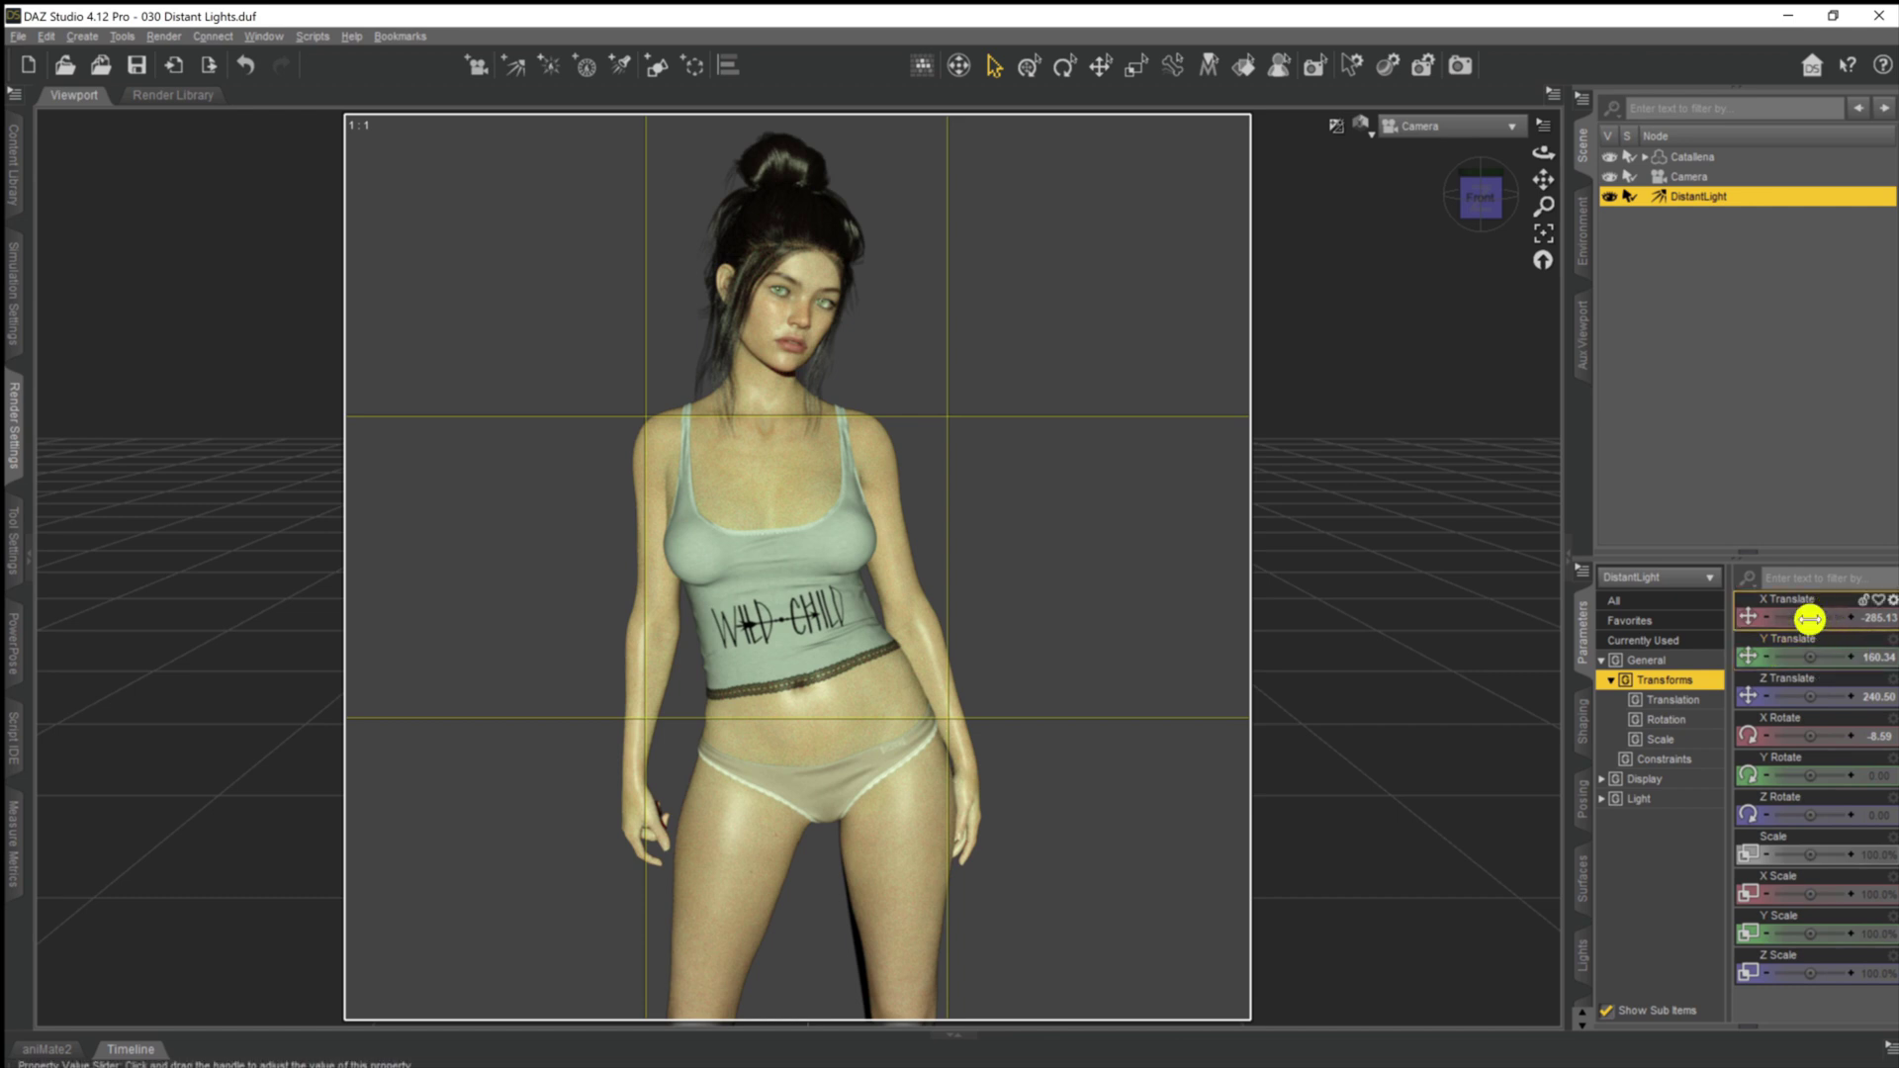
pyautogui.moveTo(1810, 618); pyautogui.dragTo(1796, 620)
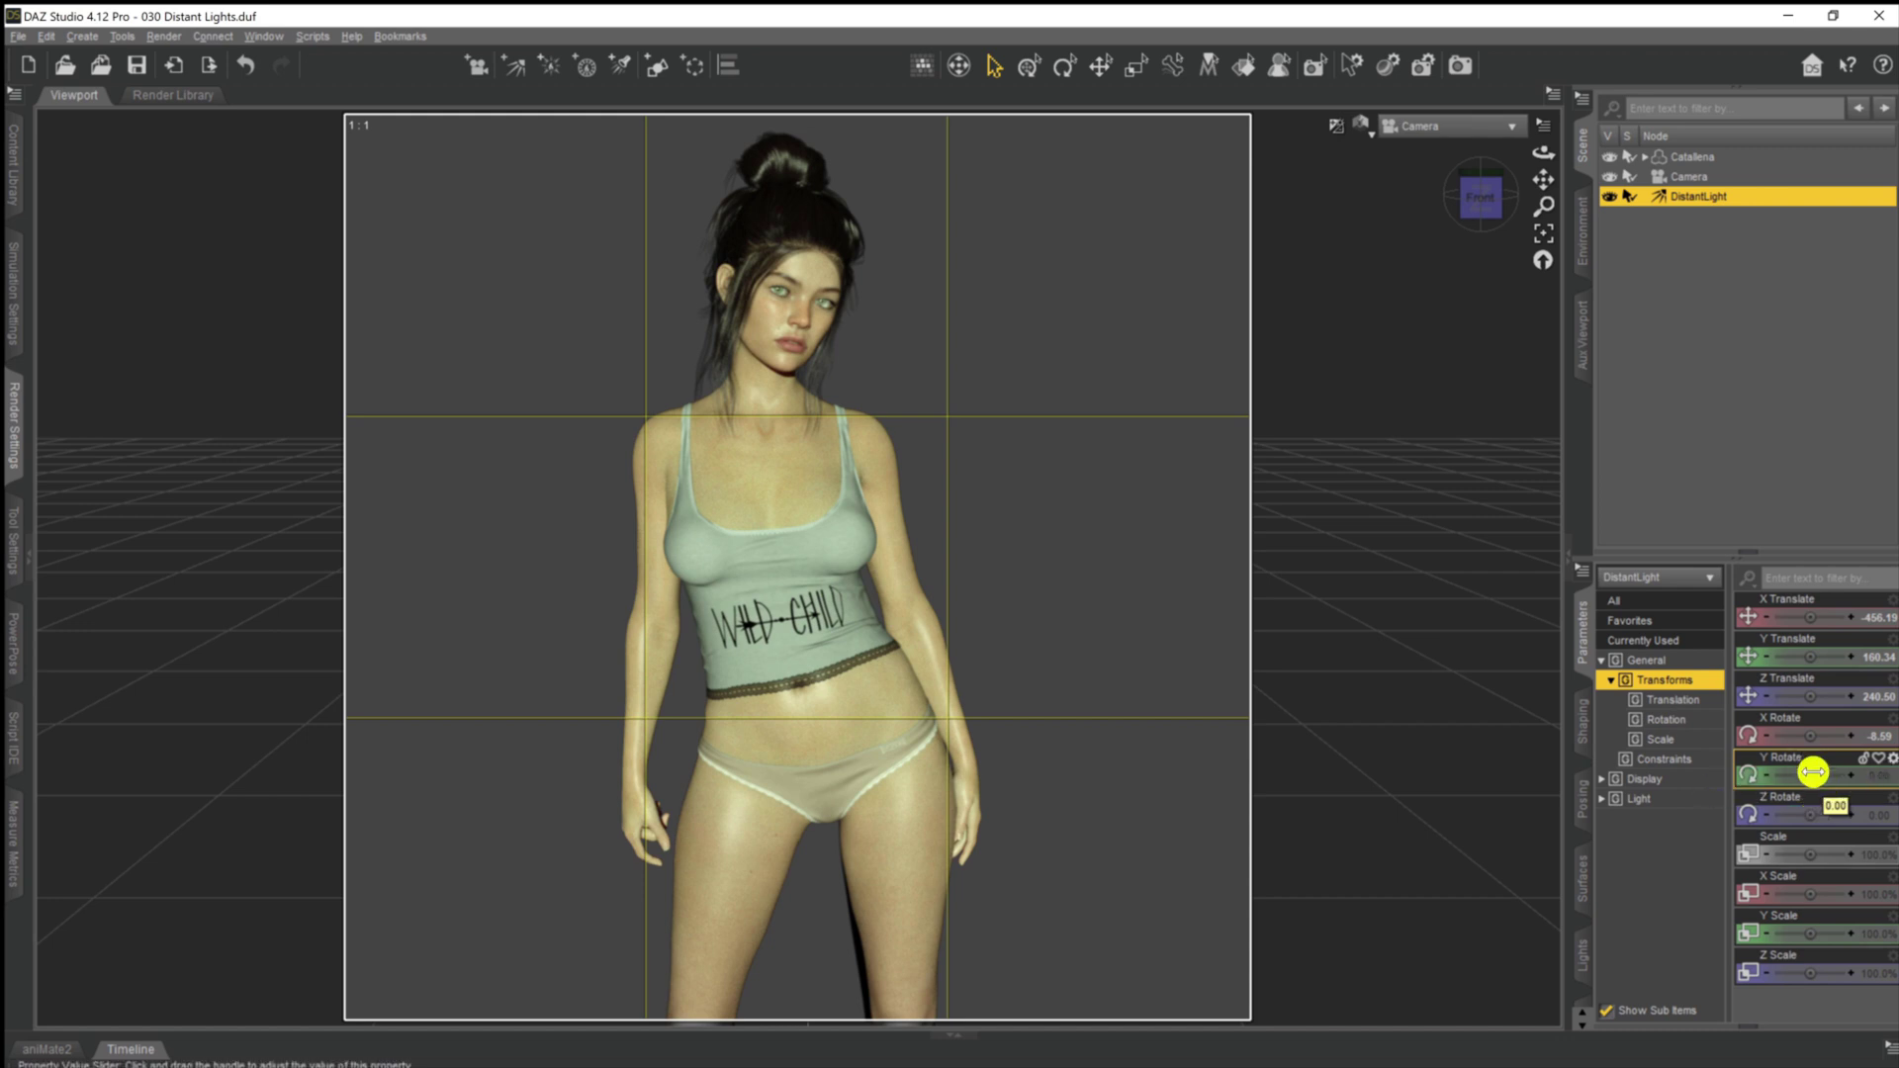
# Rotate the distant light to Y 78.91, X -28.31 and Z 5.34
pyautogui.moveTo(1812, 771); pyautogui.dragTo(1781, 771)
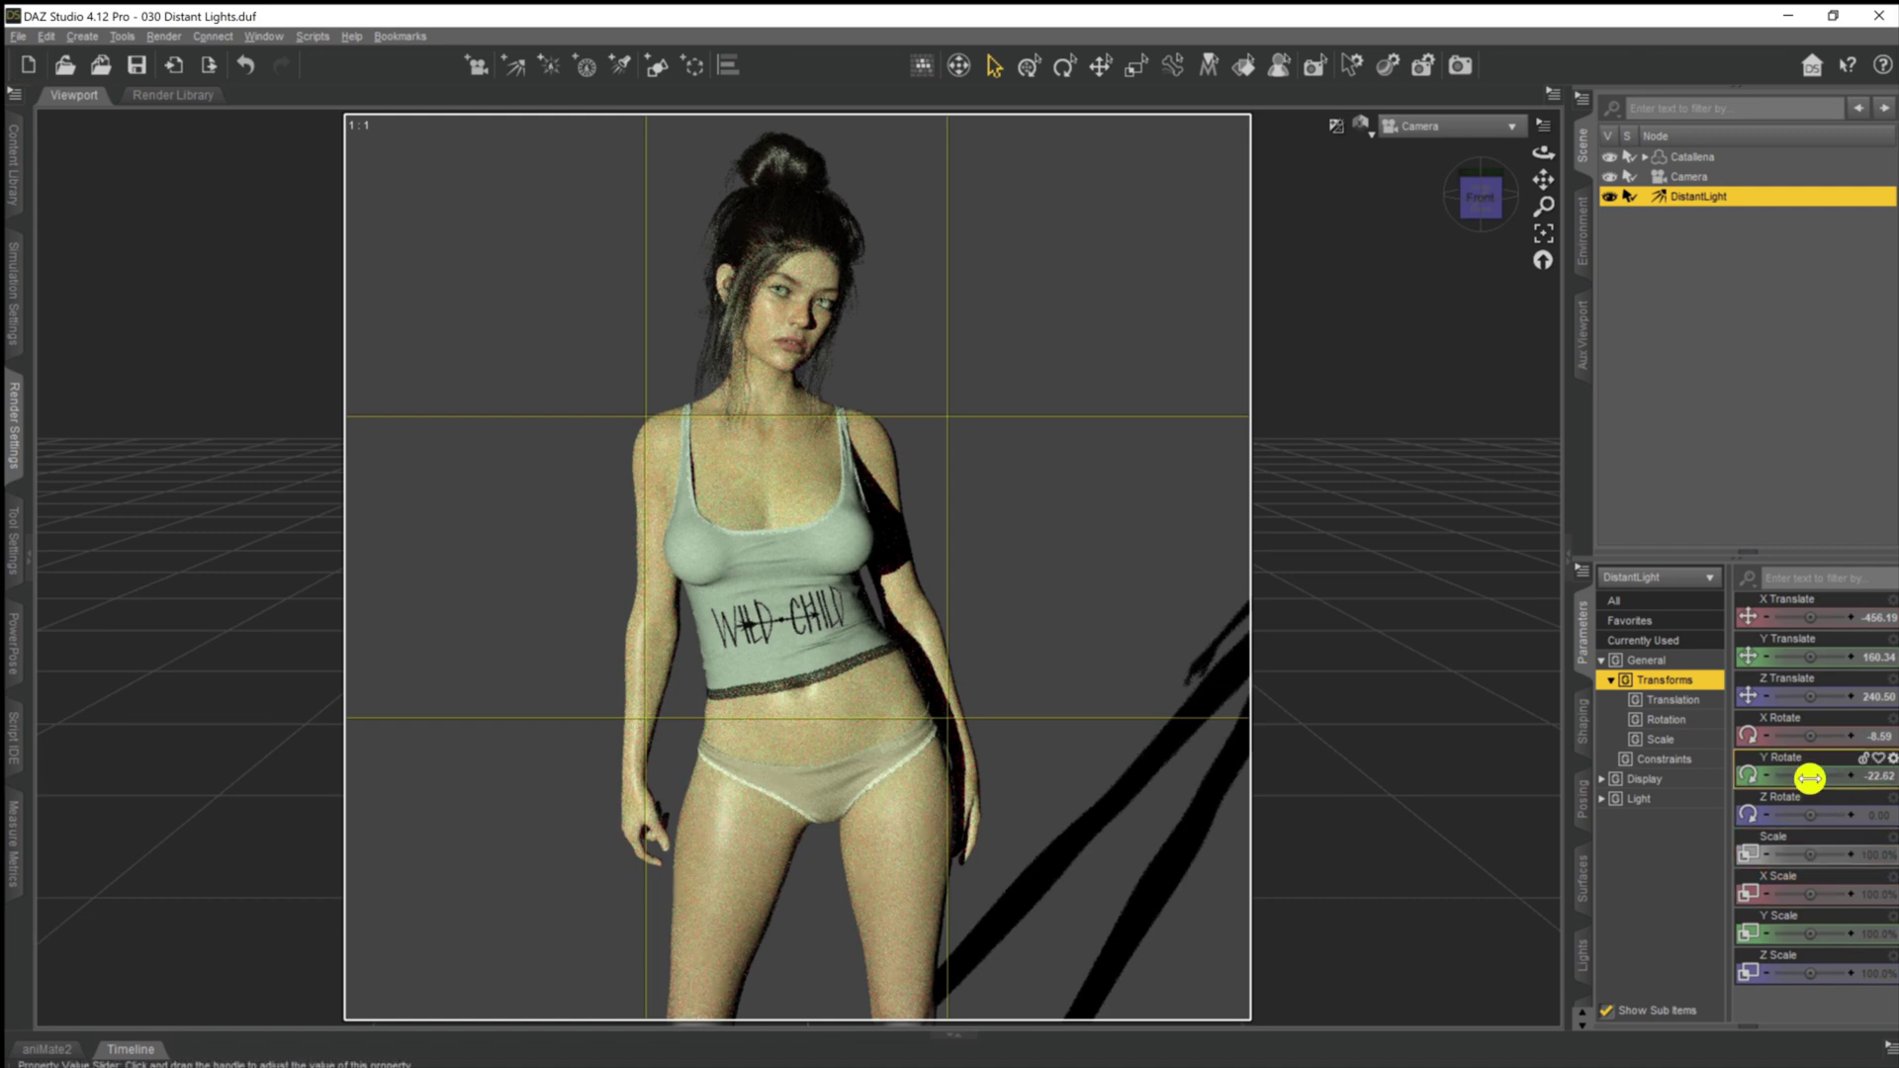
pyautogui.moveTo(1809, 777); pyautogui.dragTo(1785, 777)
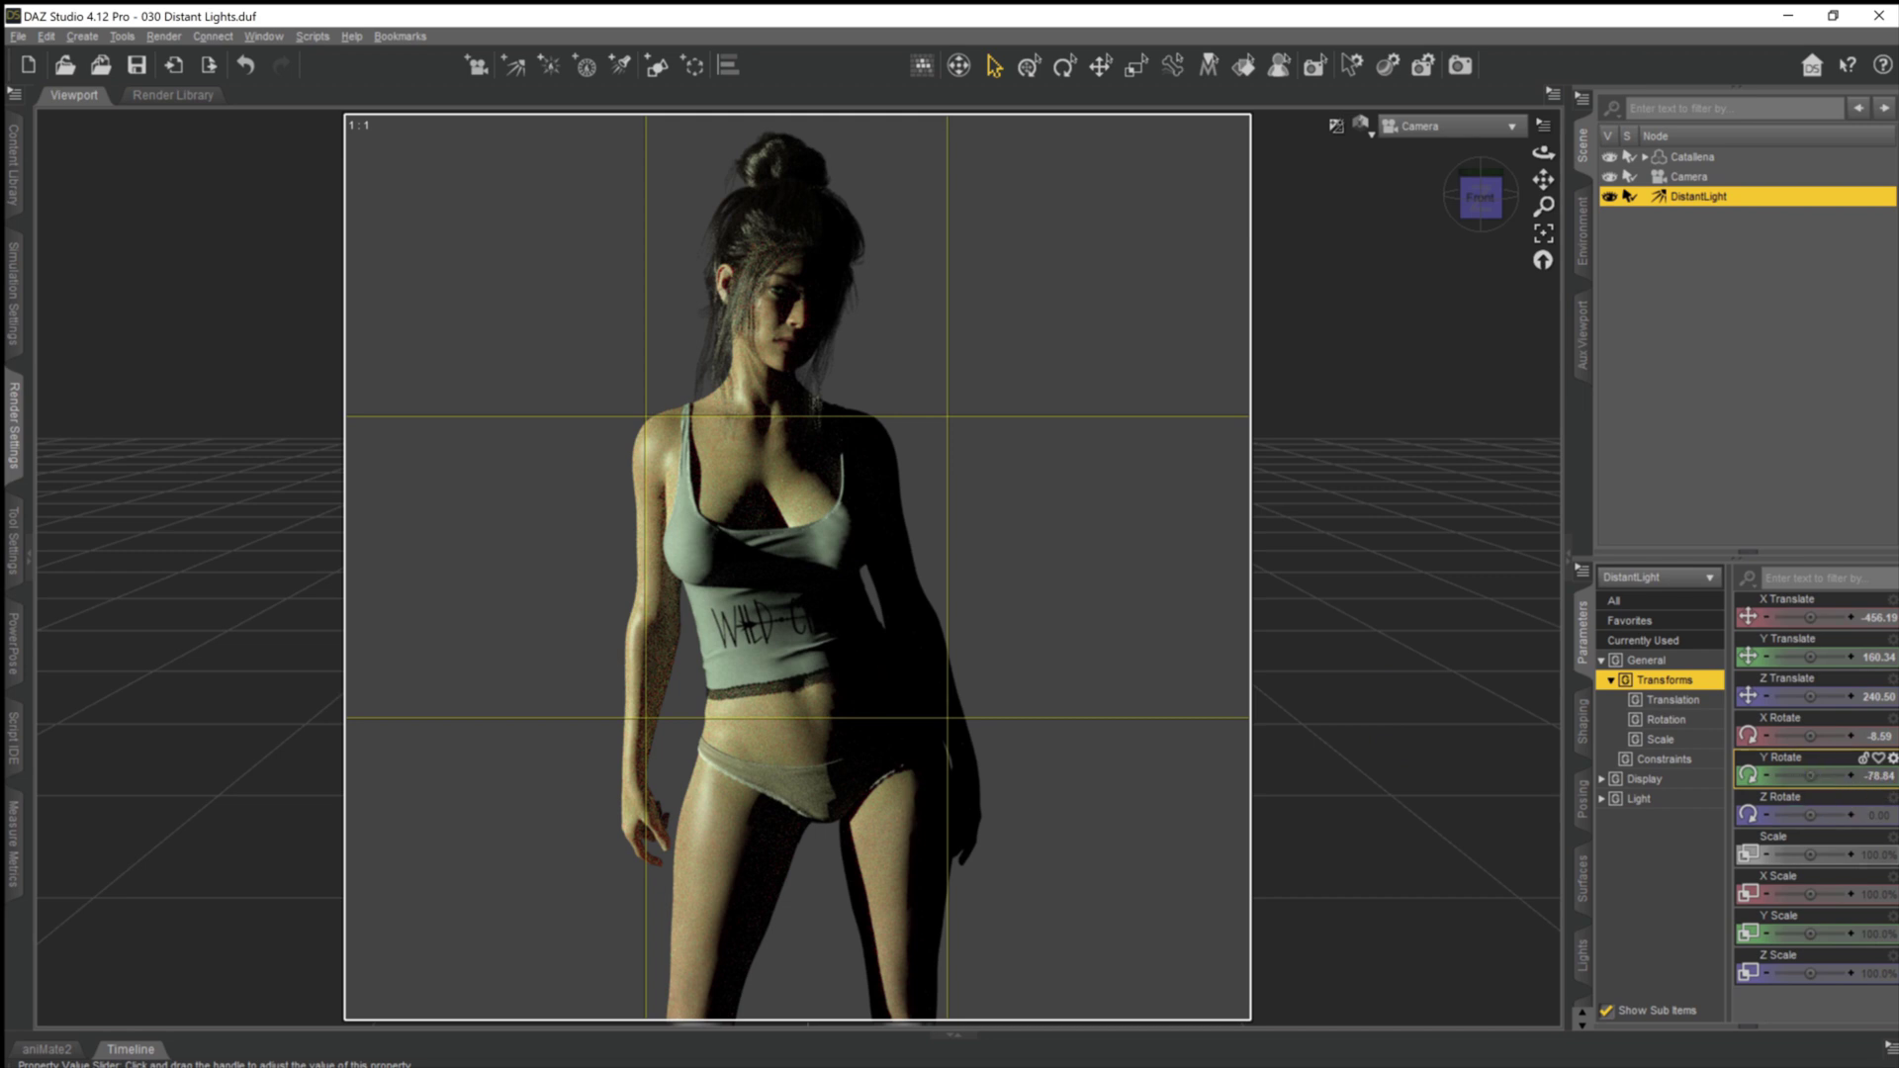
pyautogui.moveTo(1786, 776); pyautogui.dragTo(1778, 775)
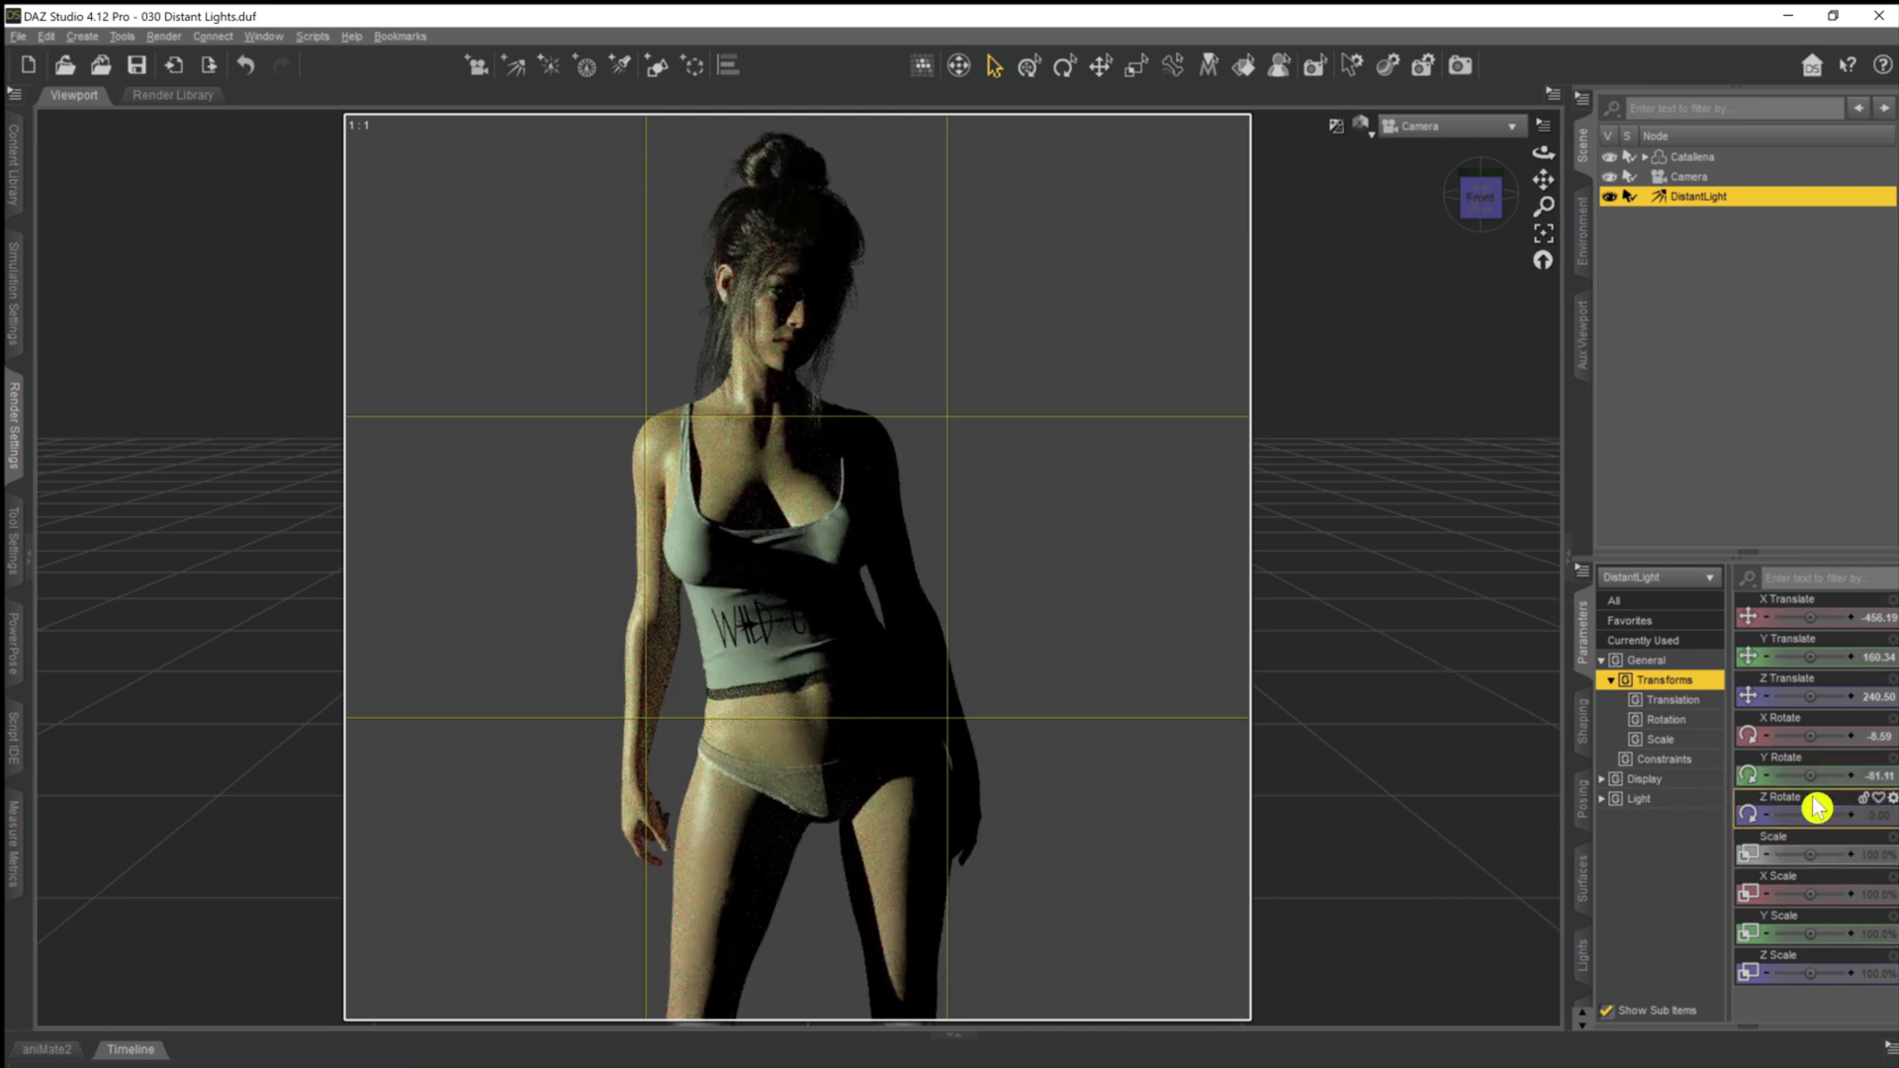
pyautogui.moveTo(1814, 774); pyautogui.dragTo(1898, 775)
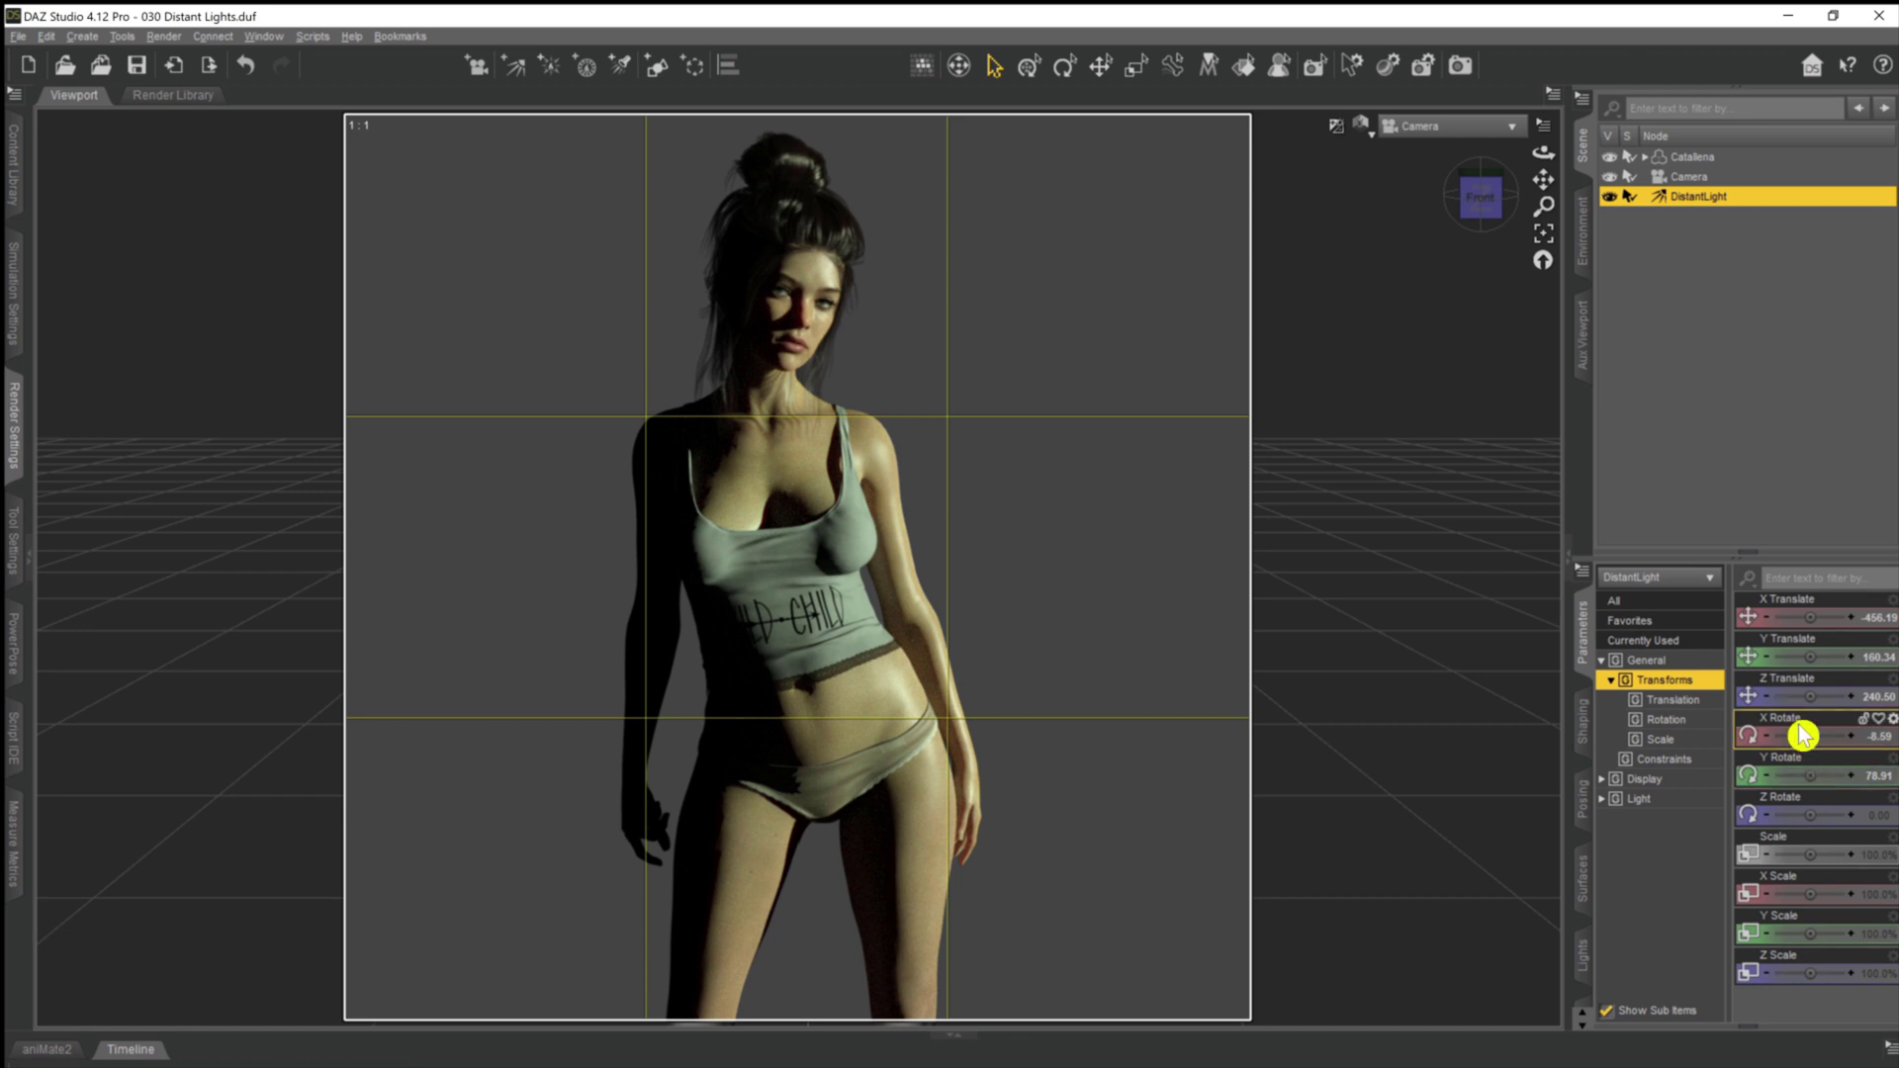
pyautogui.moveTo(1802, 738)
pyautogui.mouseDown()
pyautogui.moveTo(1823, 738)
pyautogui.moveTo(1800, 738)
pyautogui.mouseUp()
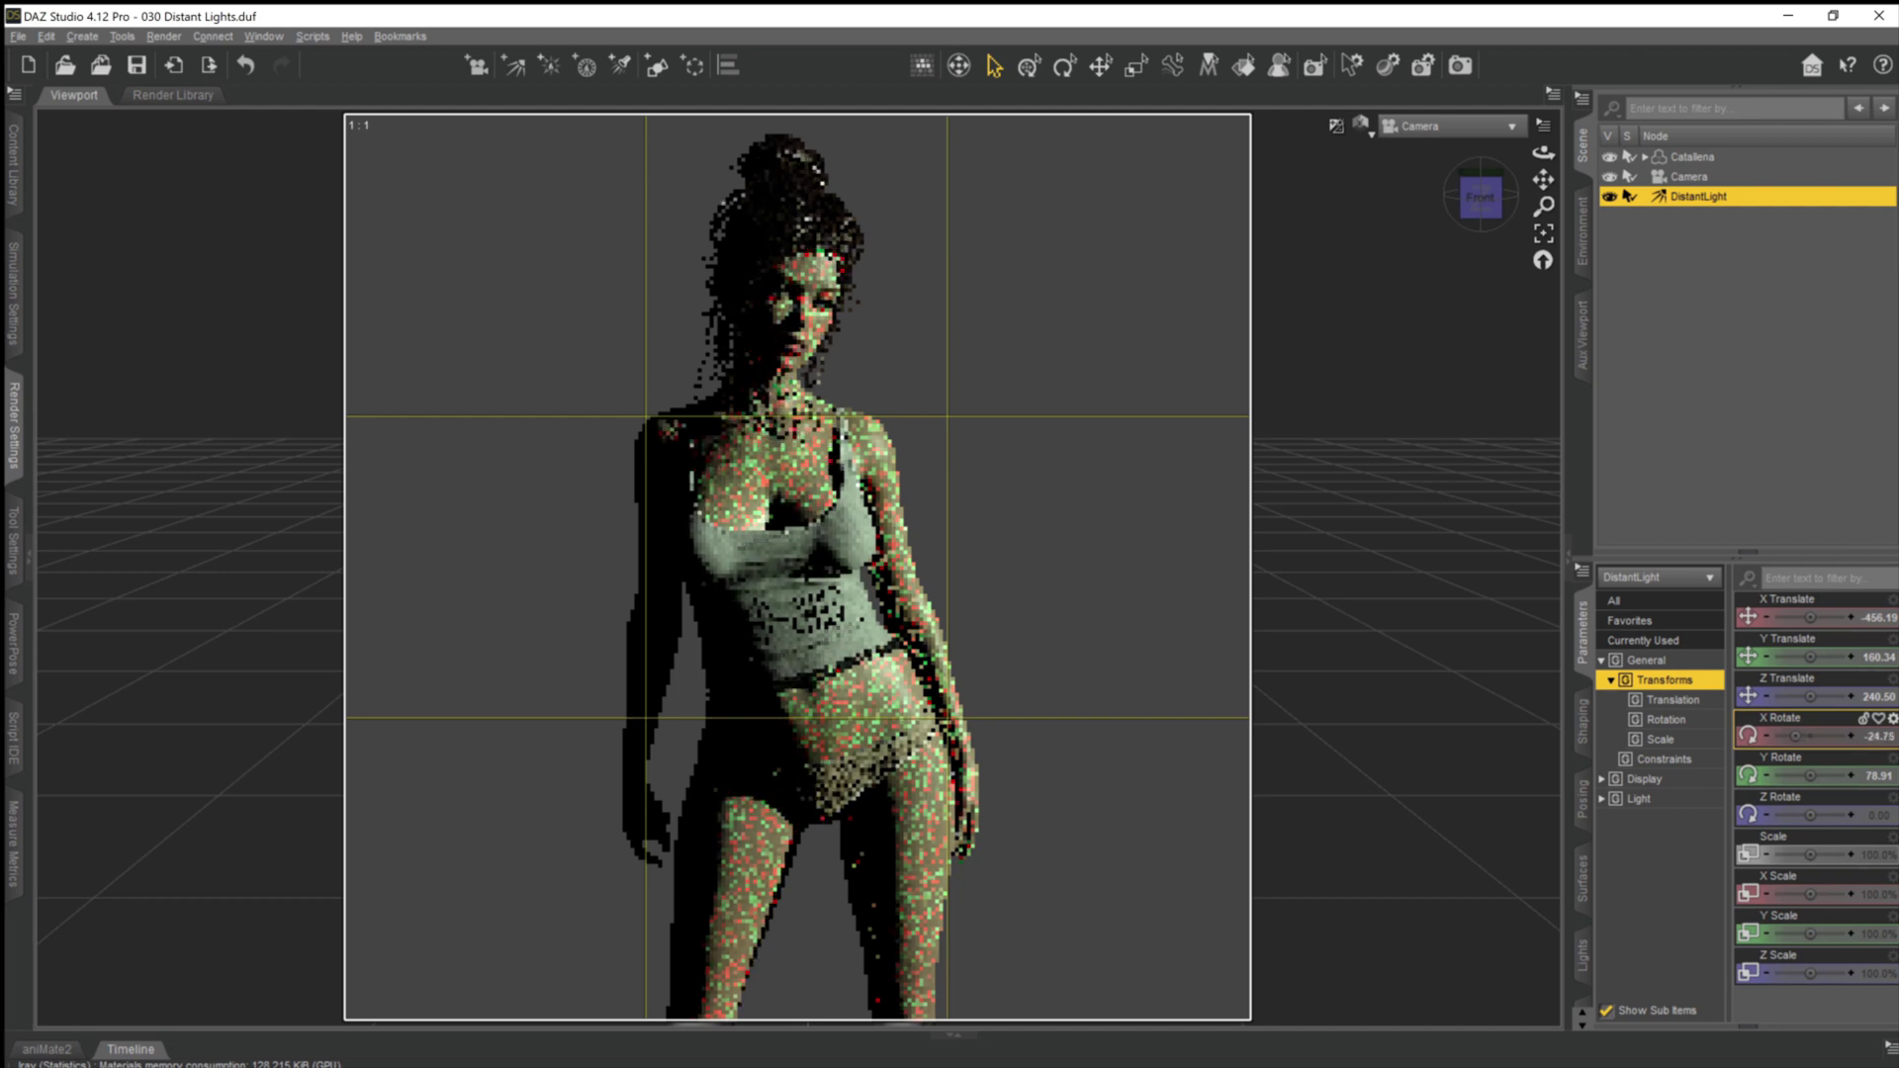
pyautogui.moveTo(1800, 737); pyautogui.dragTo(1694, 643)
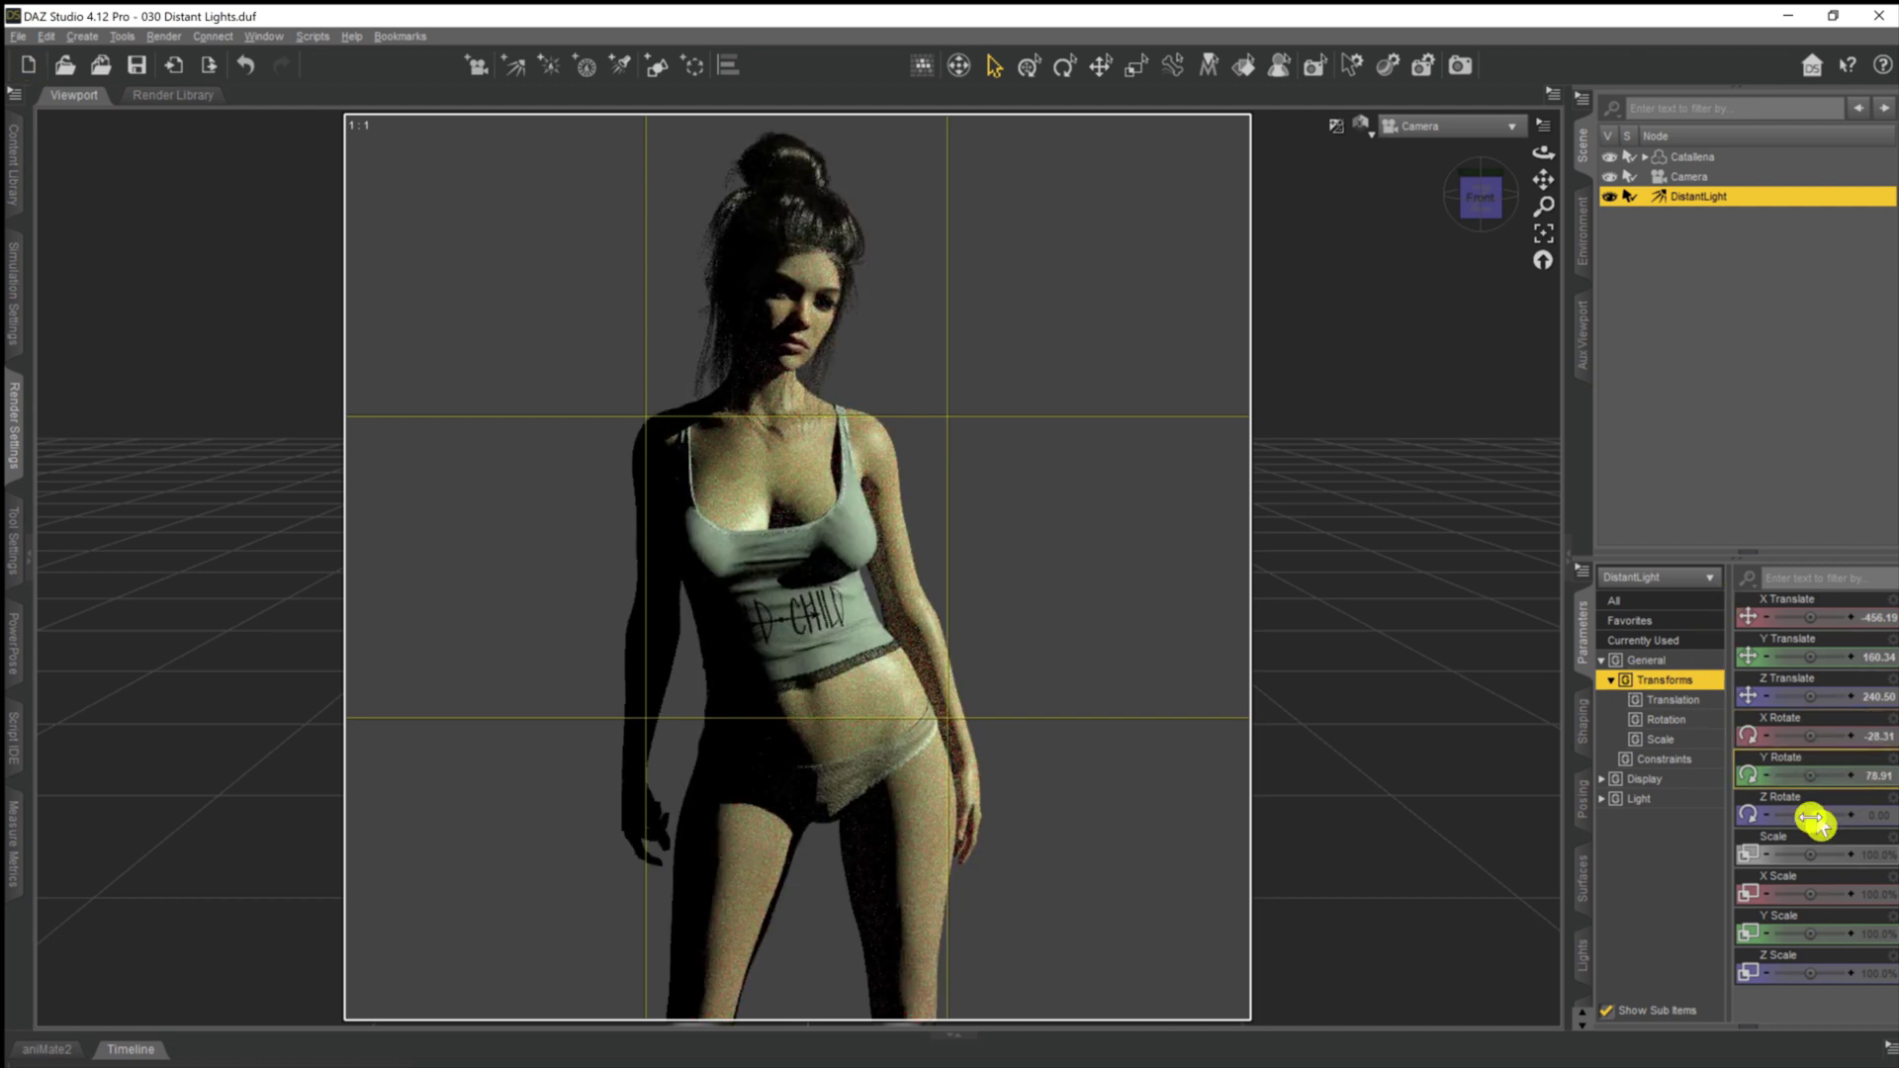
pyautogui.moveTo(1814, 814); pyautogui.dragTo(1823, 814)
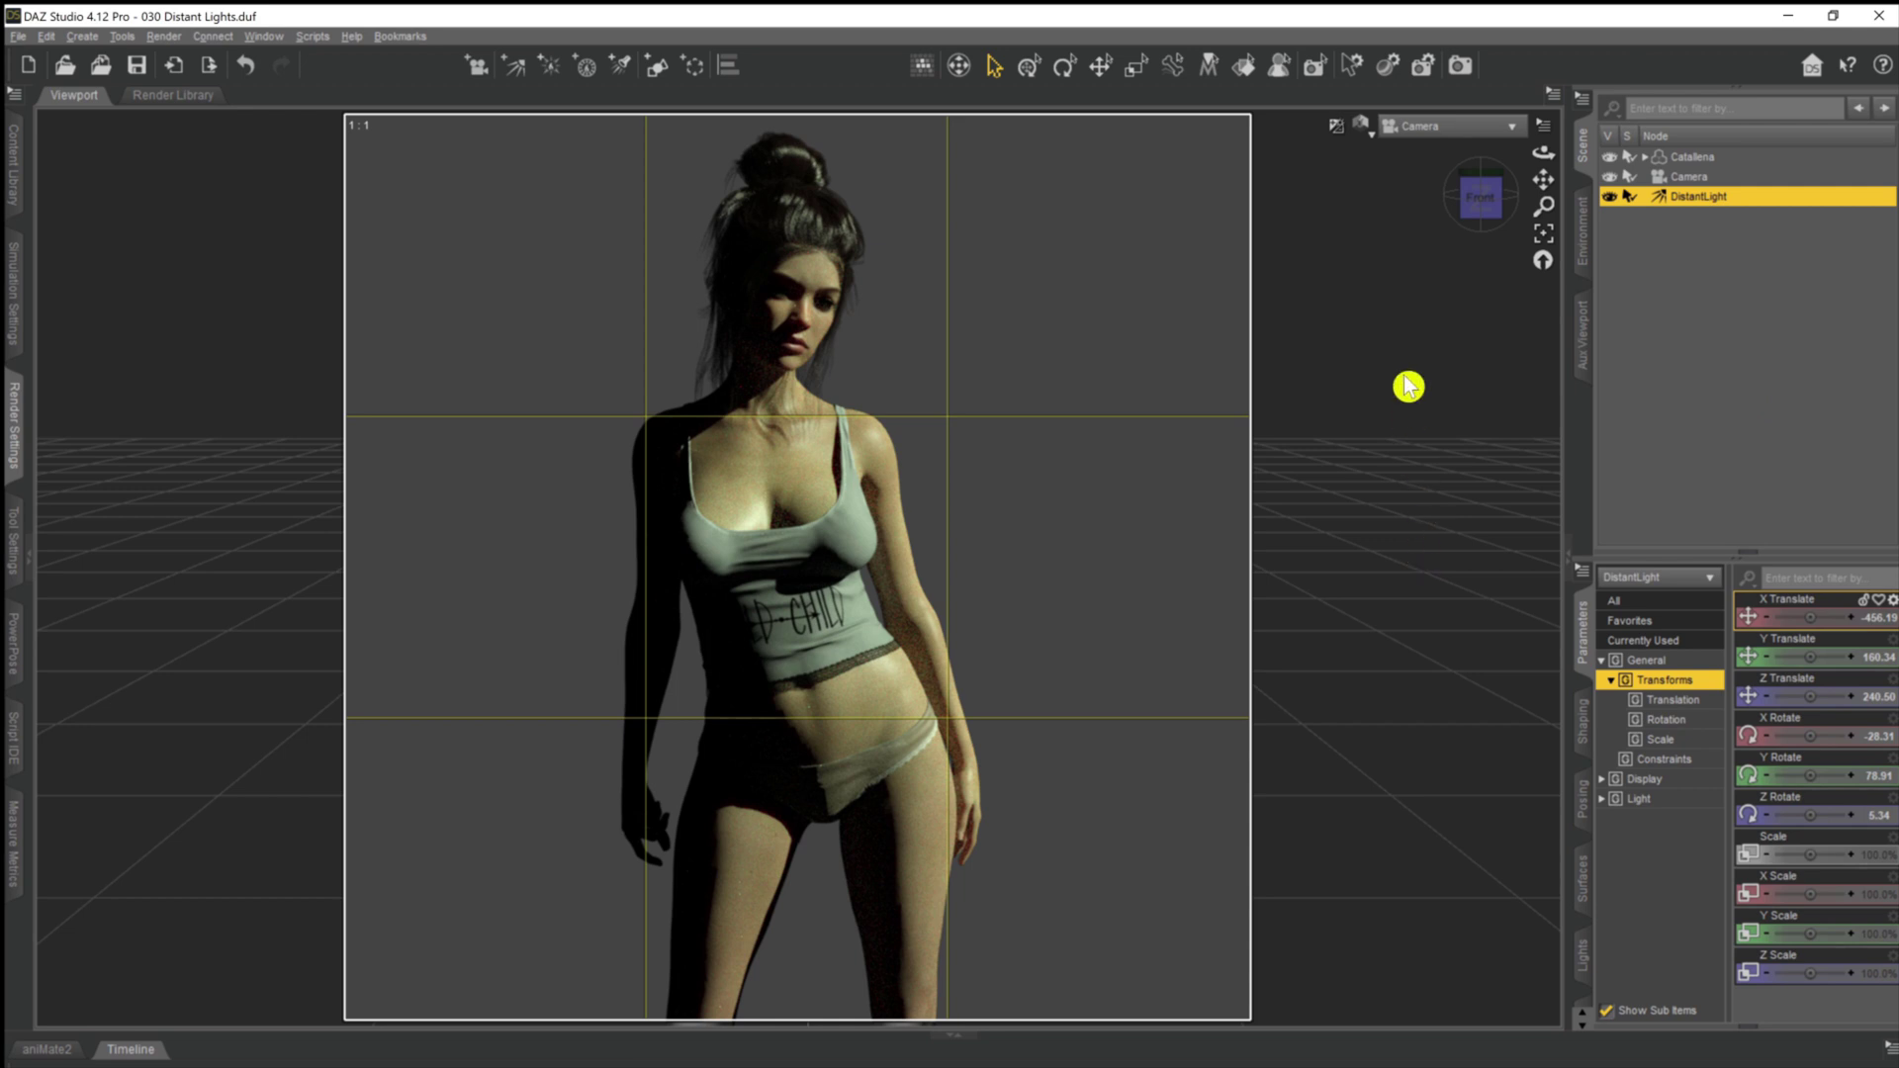
# Deselect the DistantLight to view the side-lit figure alone in Iray
pyautogui.click(1363, 134)
pyautogui.click(1723, 395)
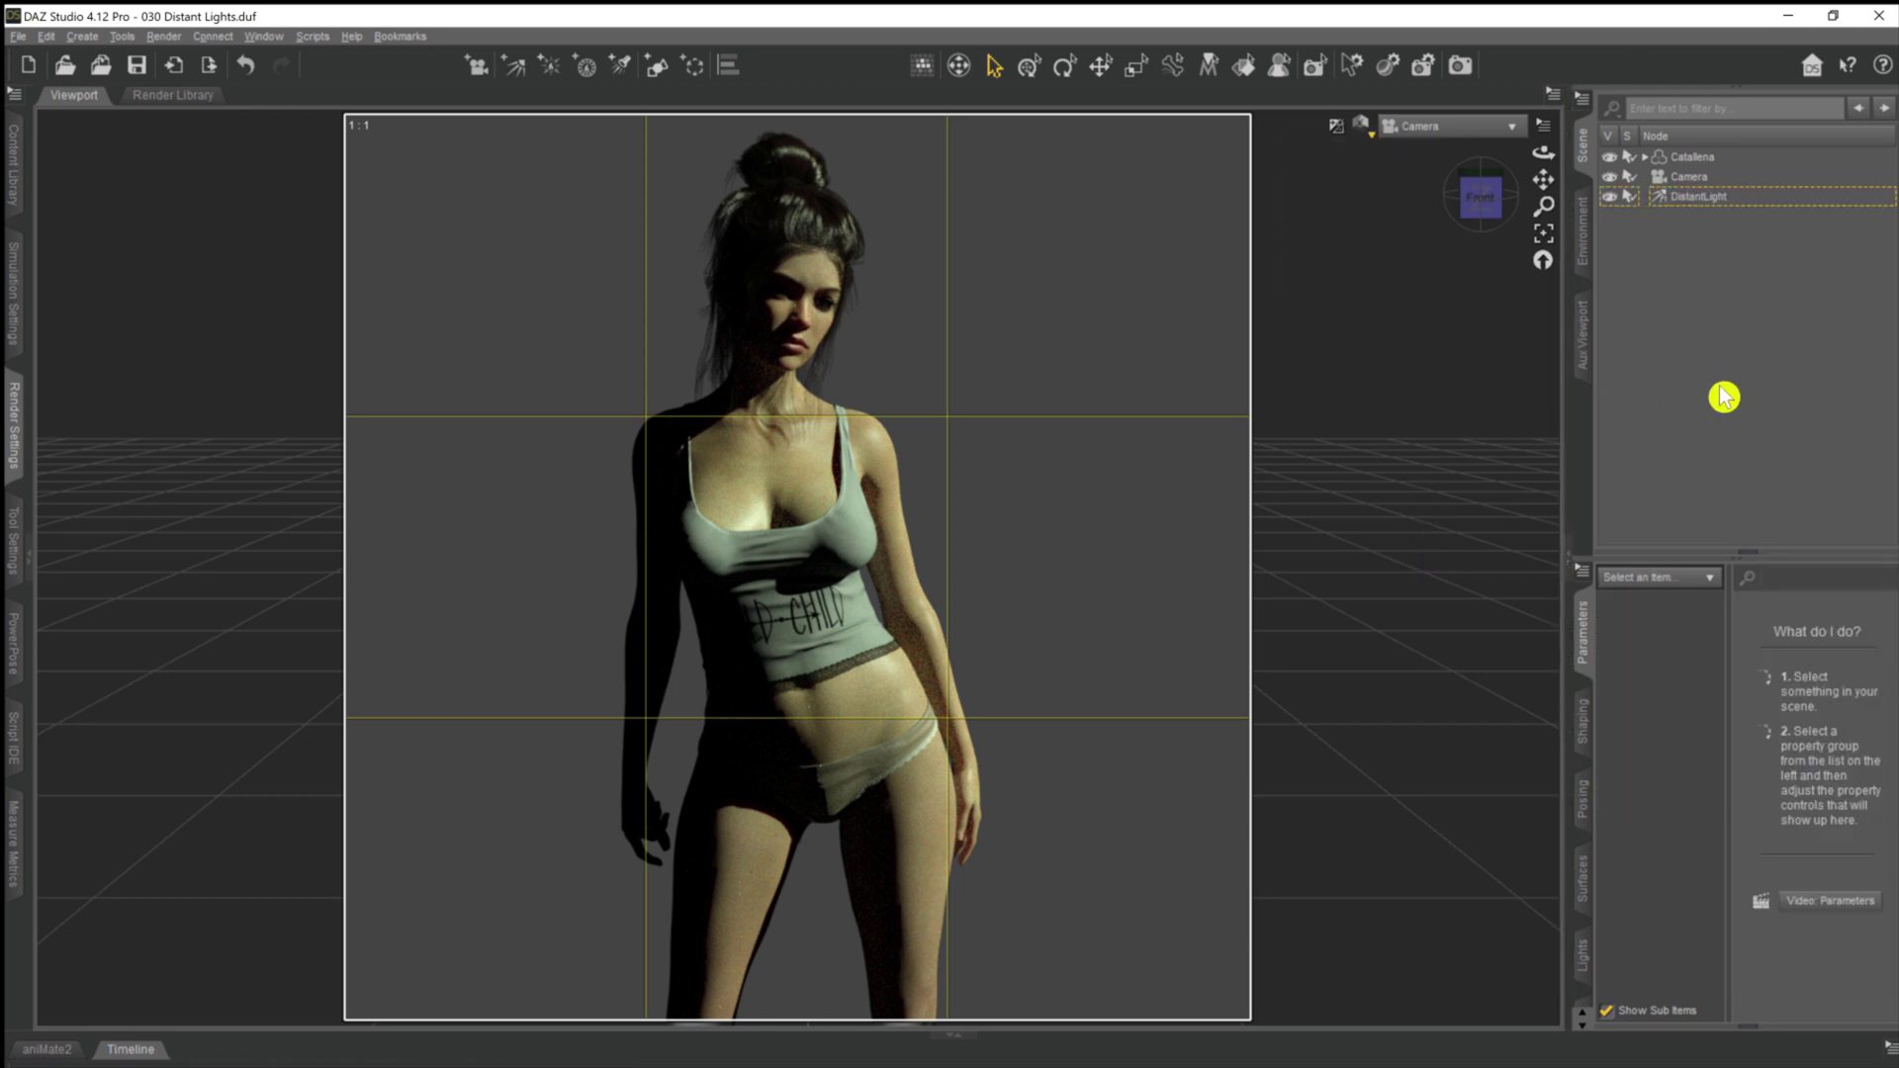